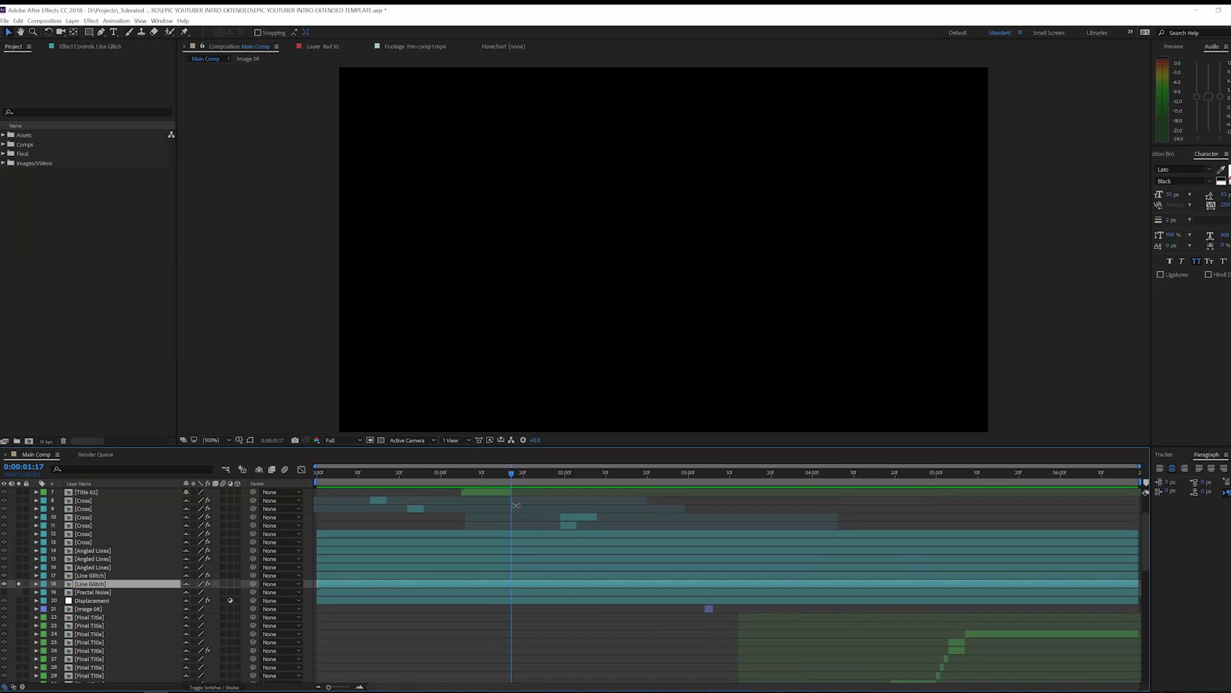
Step: Examine the soloed Line Glitch layer's animated properties and Tint effect, and preview it in Main Comp
key(ctrl+alt+t)
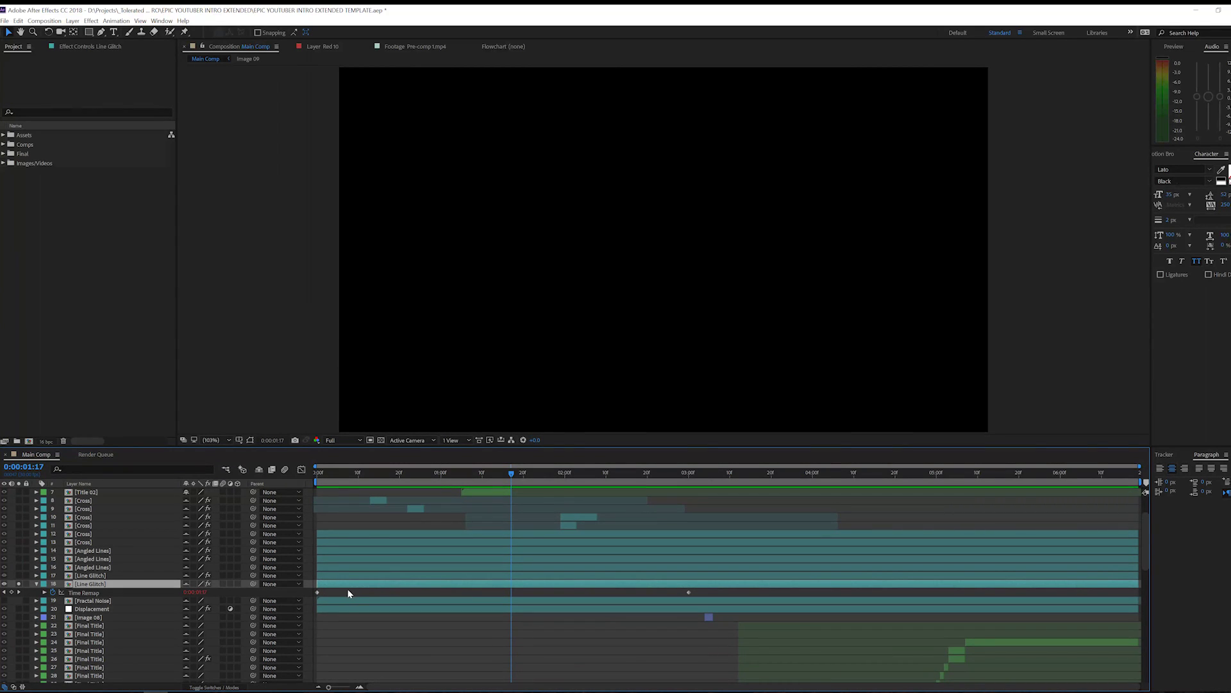
key(u)
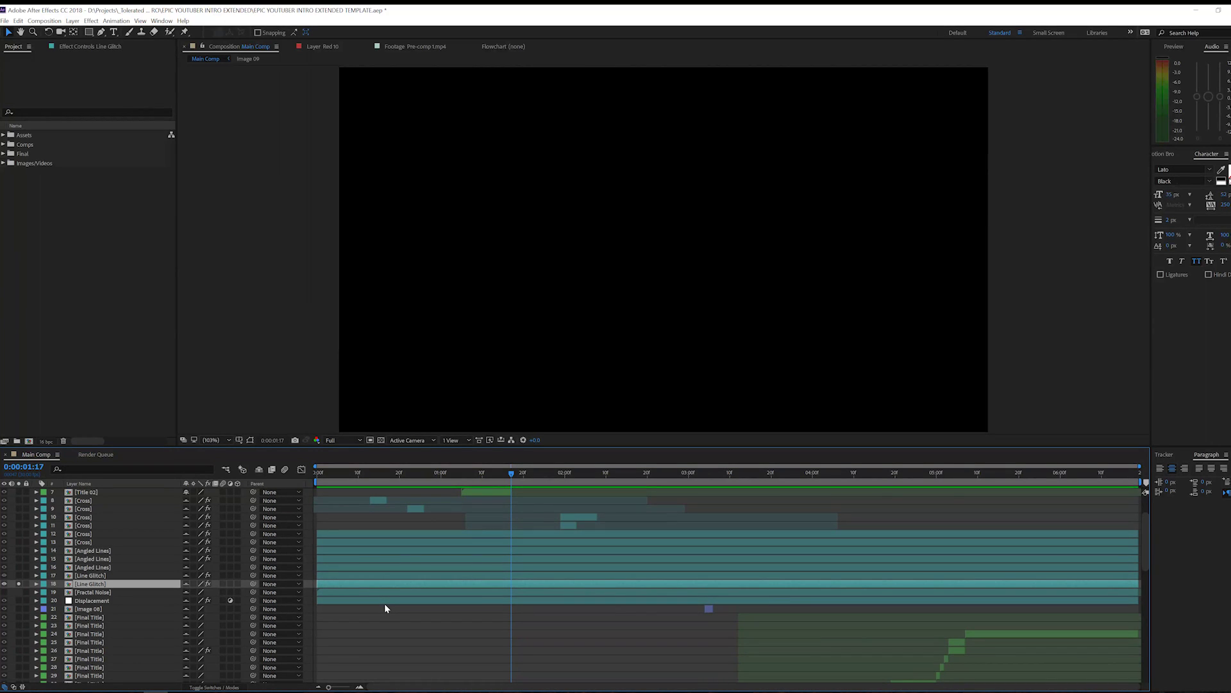
click(499, 474)
click(82, 47)
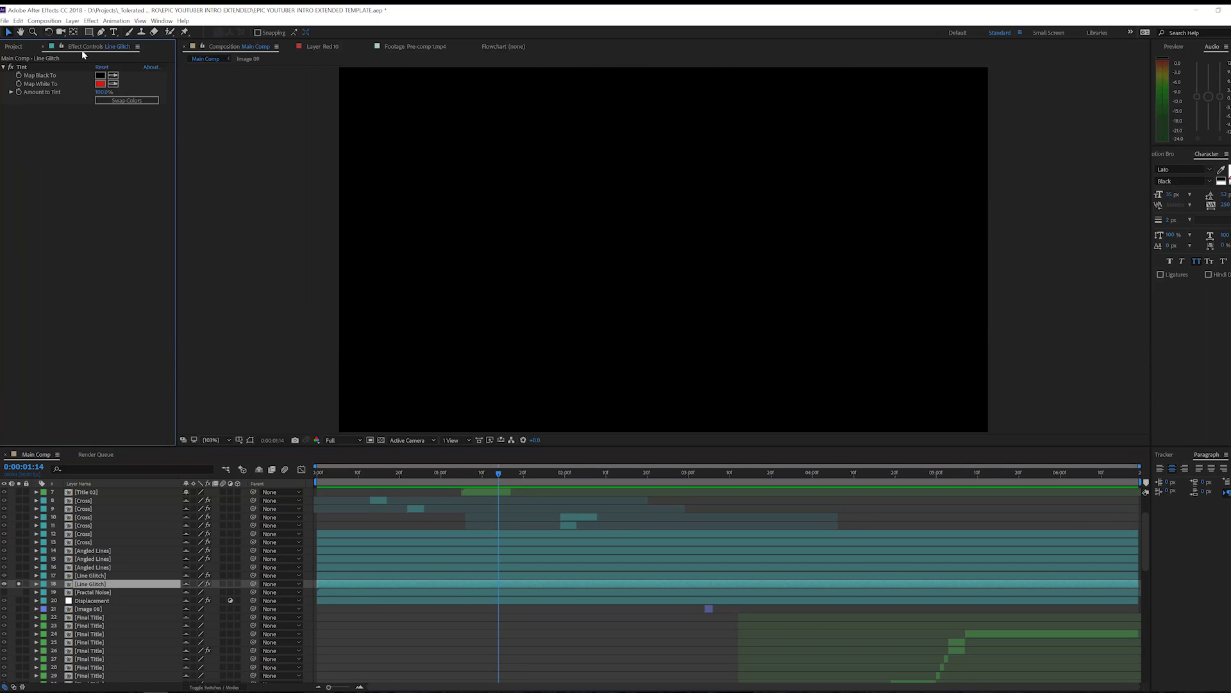
key(space)
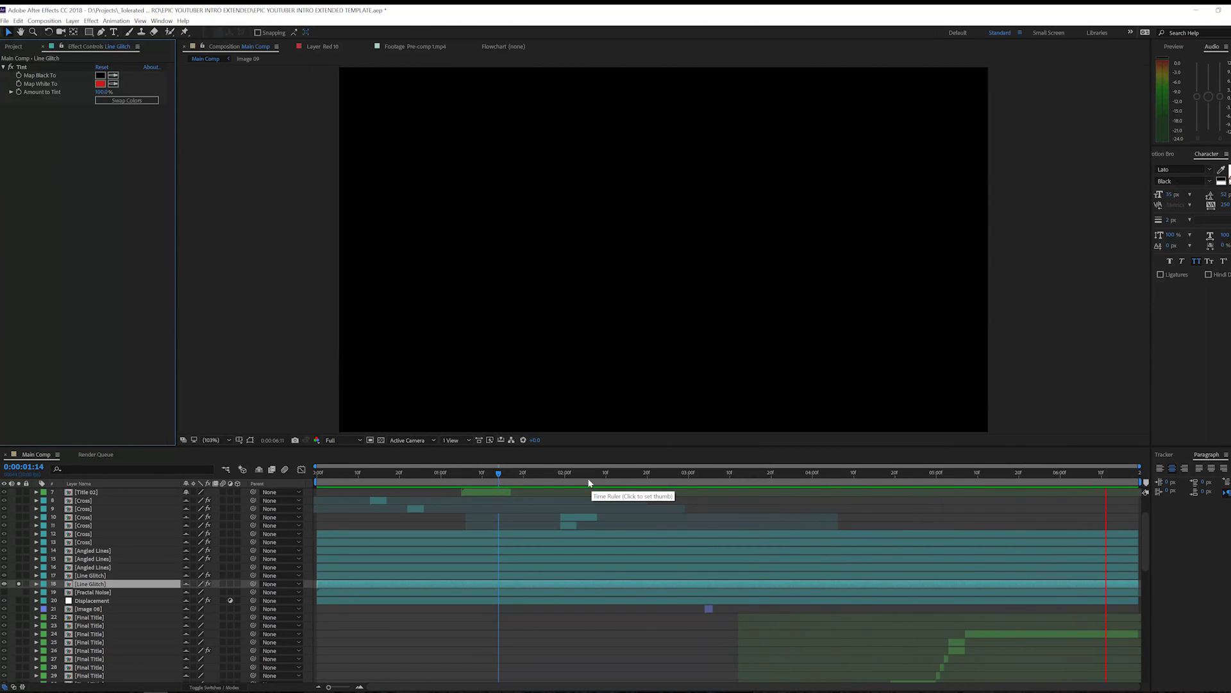
key(space)
Step: Open the Line Glitch composition, inspect White Solid 2's Fractal Noise settings, and preview the animation
double_click(530, 582)
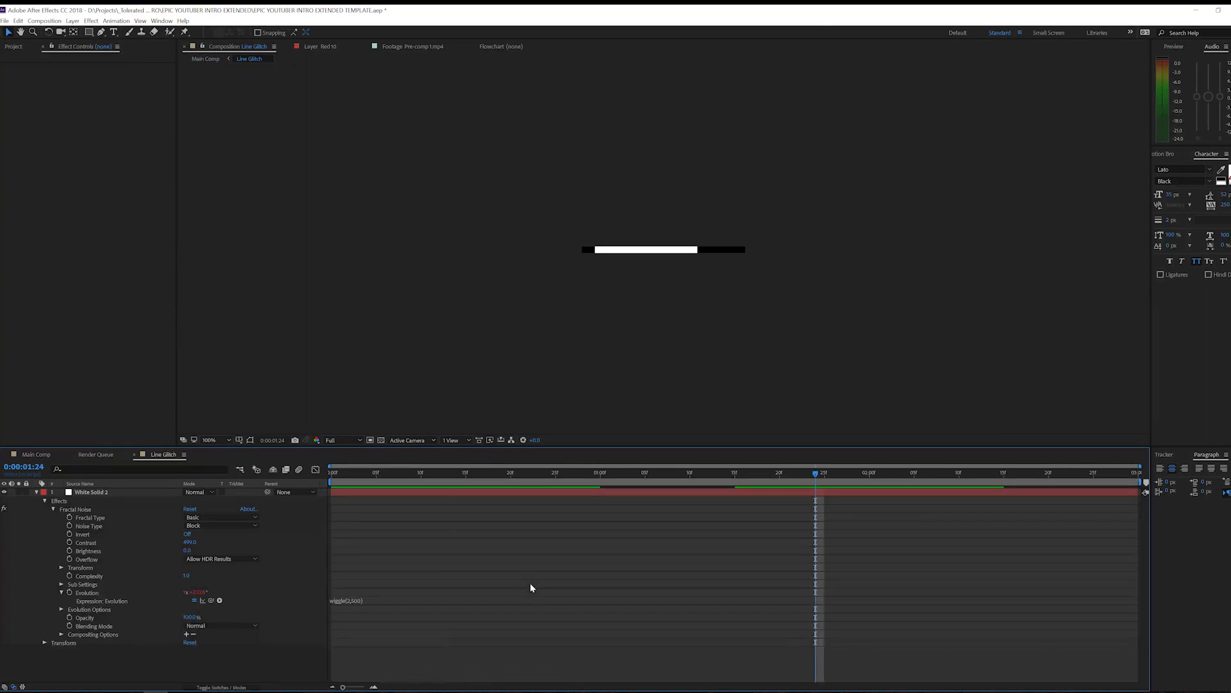
click(89, 492)
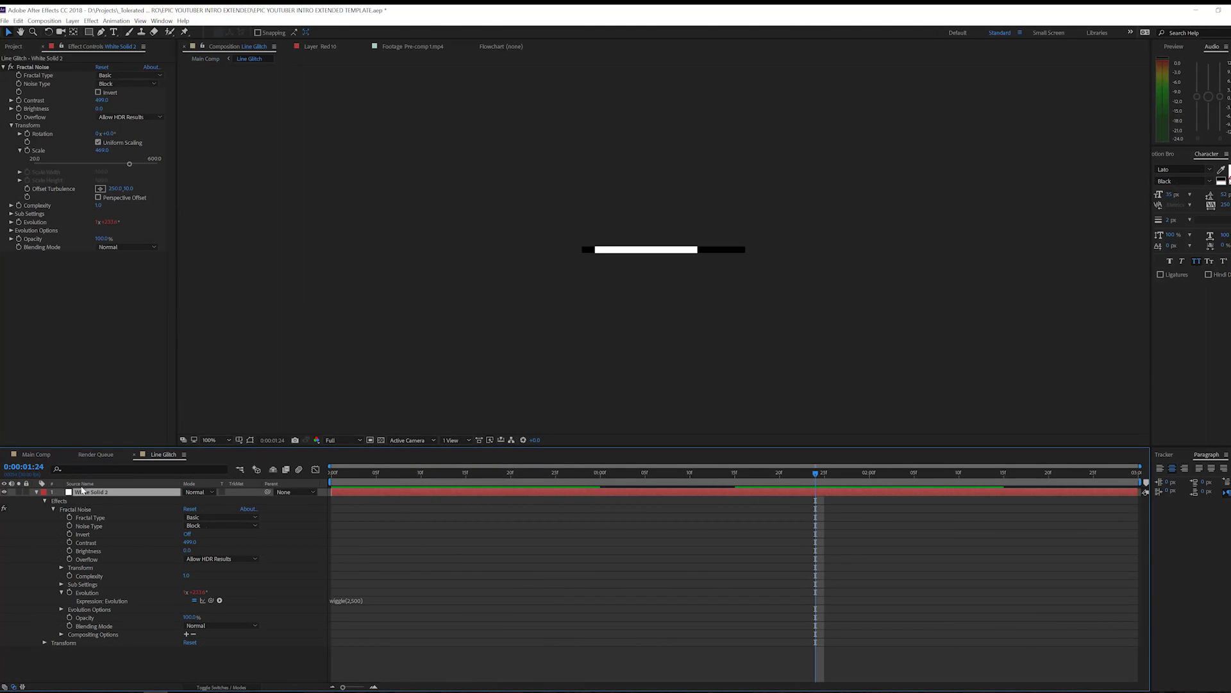
click(31, 67)
key(space)
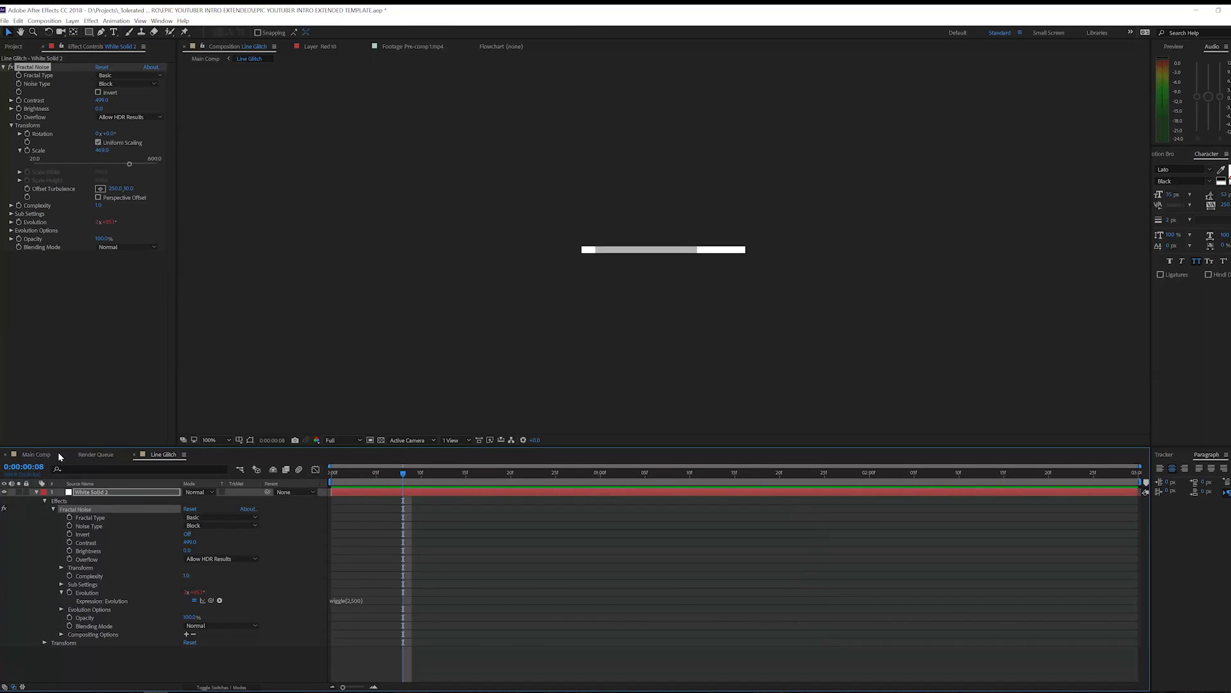
Step: Return to Main Comp and preview the Line Glitch layer again
click(36, 454)
key(space)
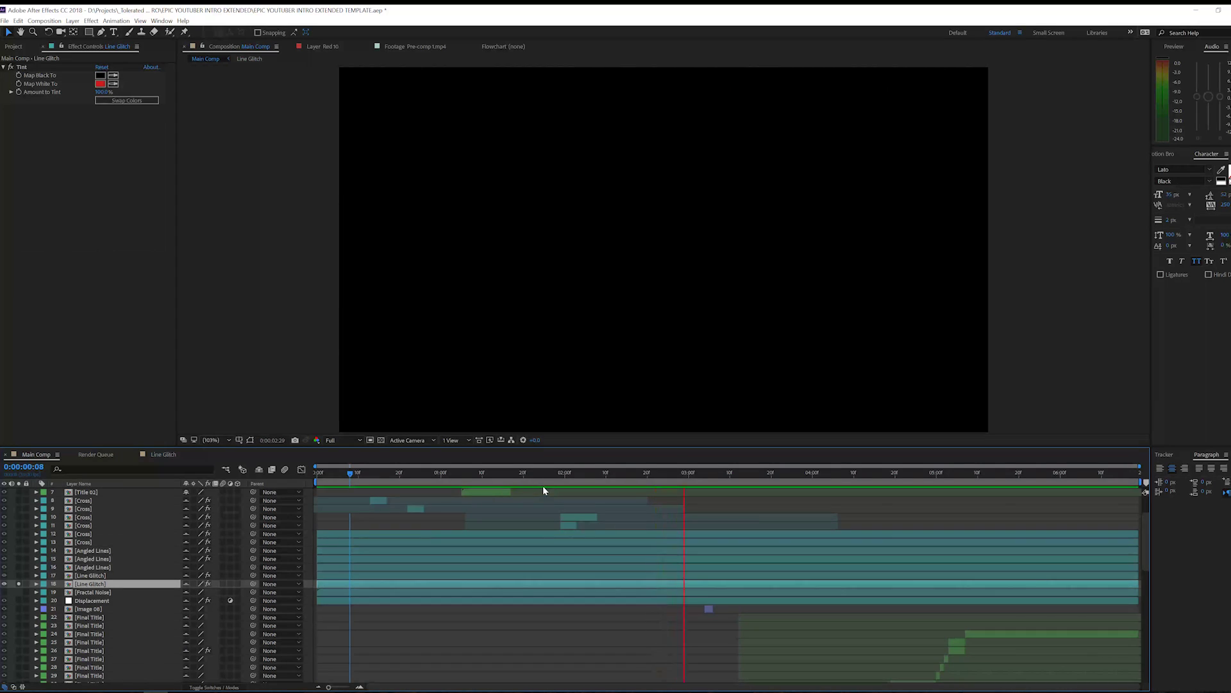
click(540, 481)
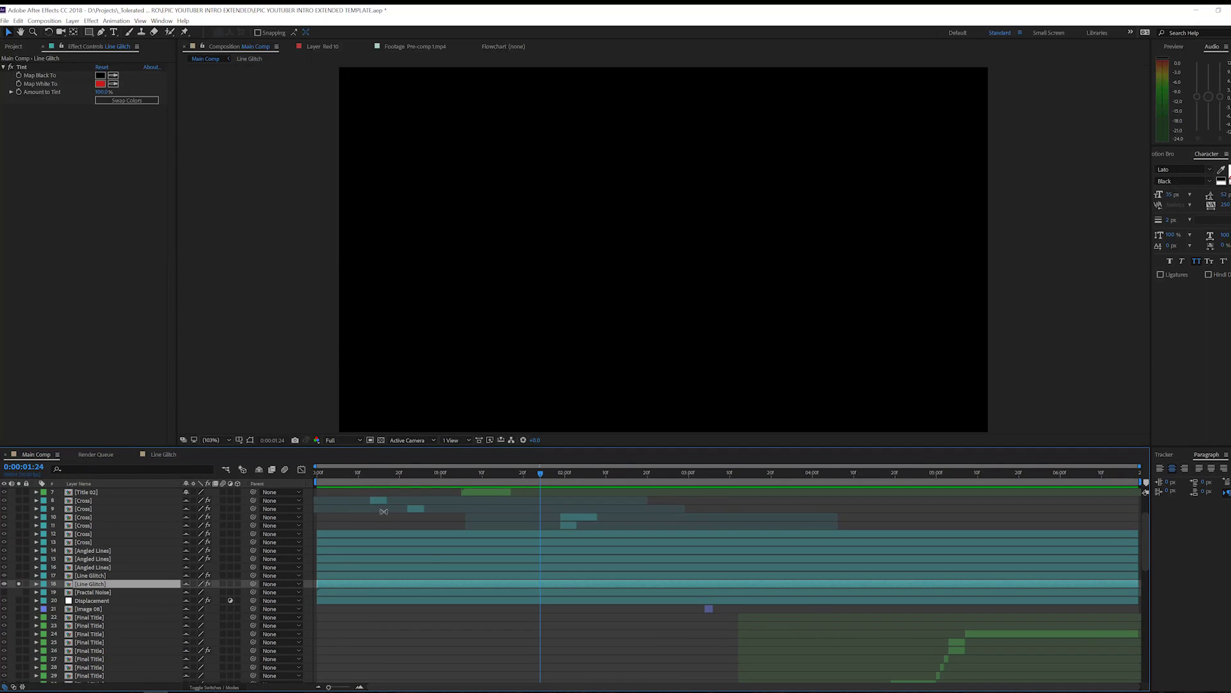
Step: Create a new 1920 x 1080 composition and set its frame rate to 24 frames per second
click(44, 21)
click(38, 29)
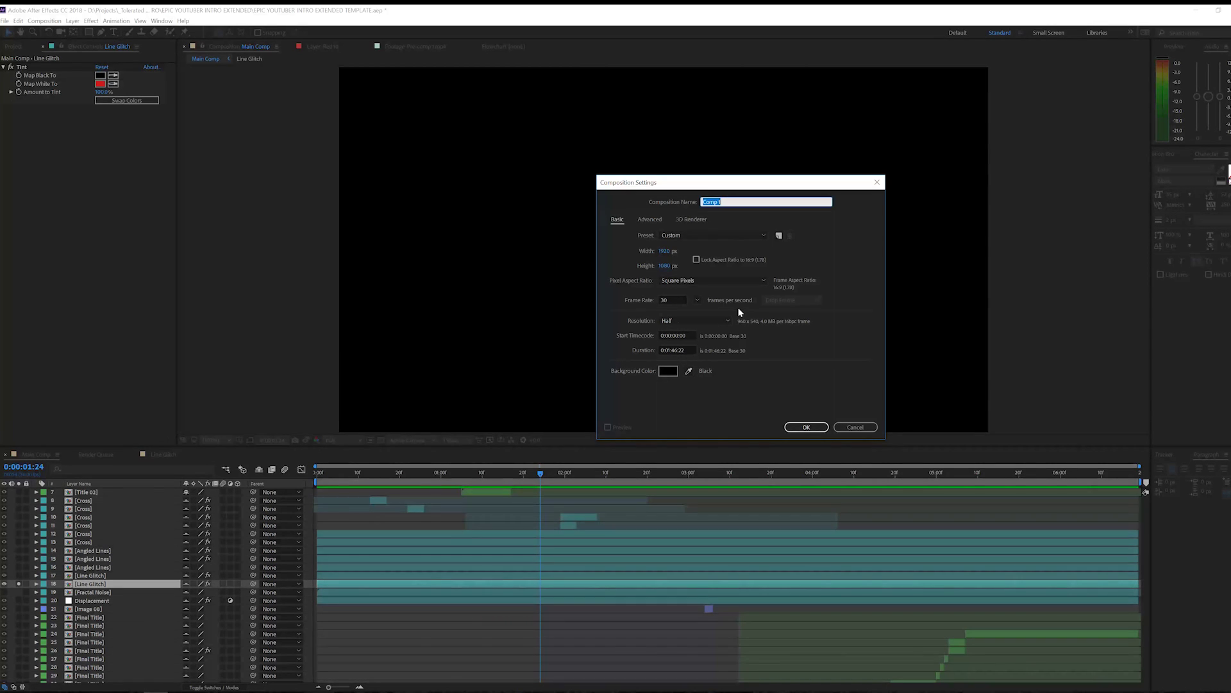
click(806, 427)
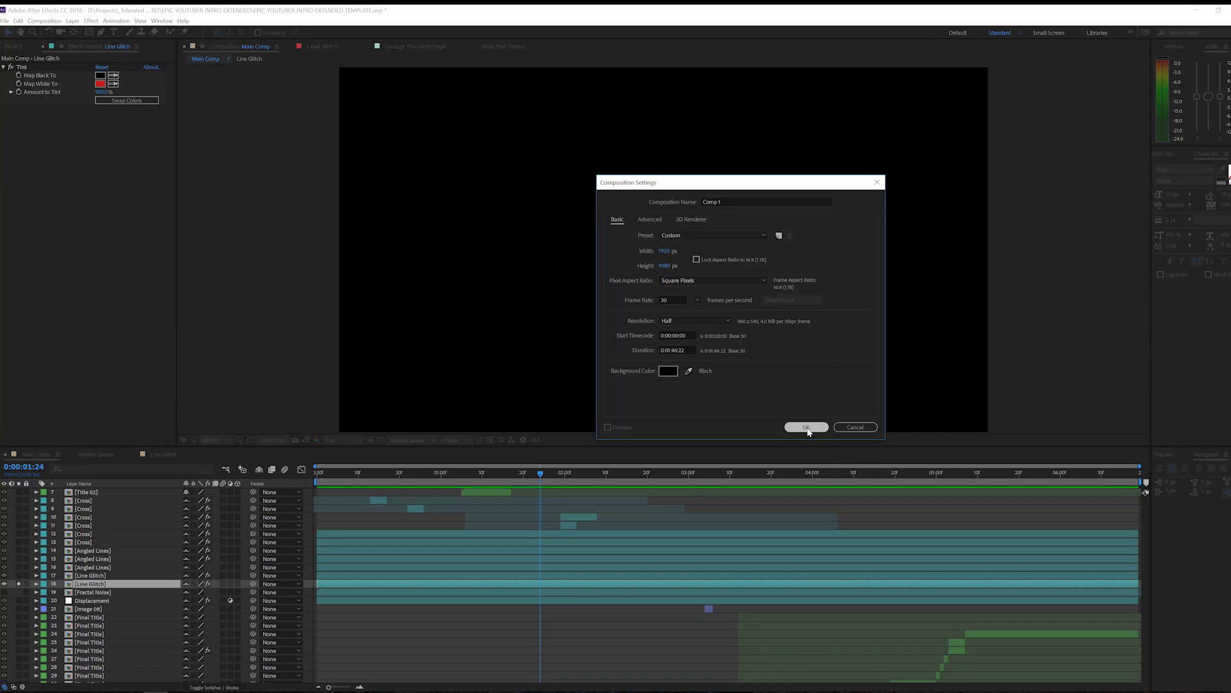
right_click(361, 544)
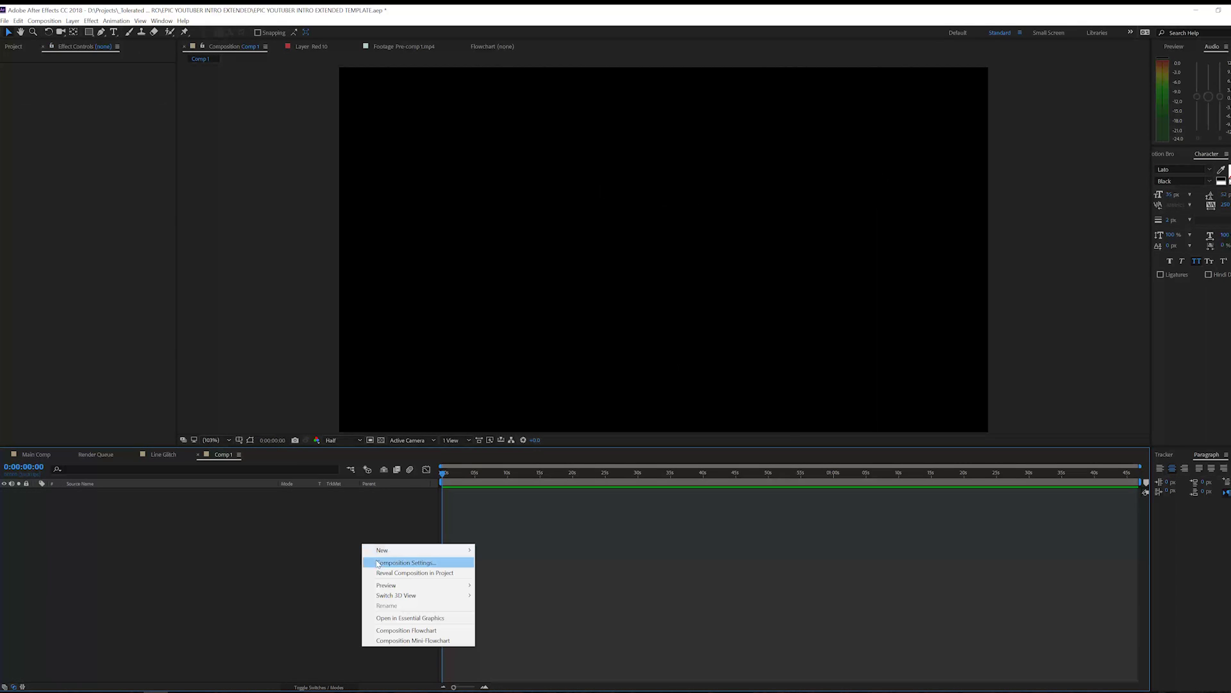
click(387, 564)
double_click(672, 300)
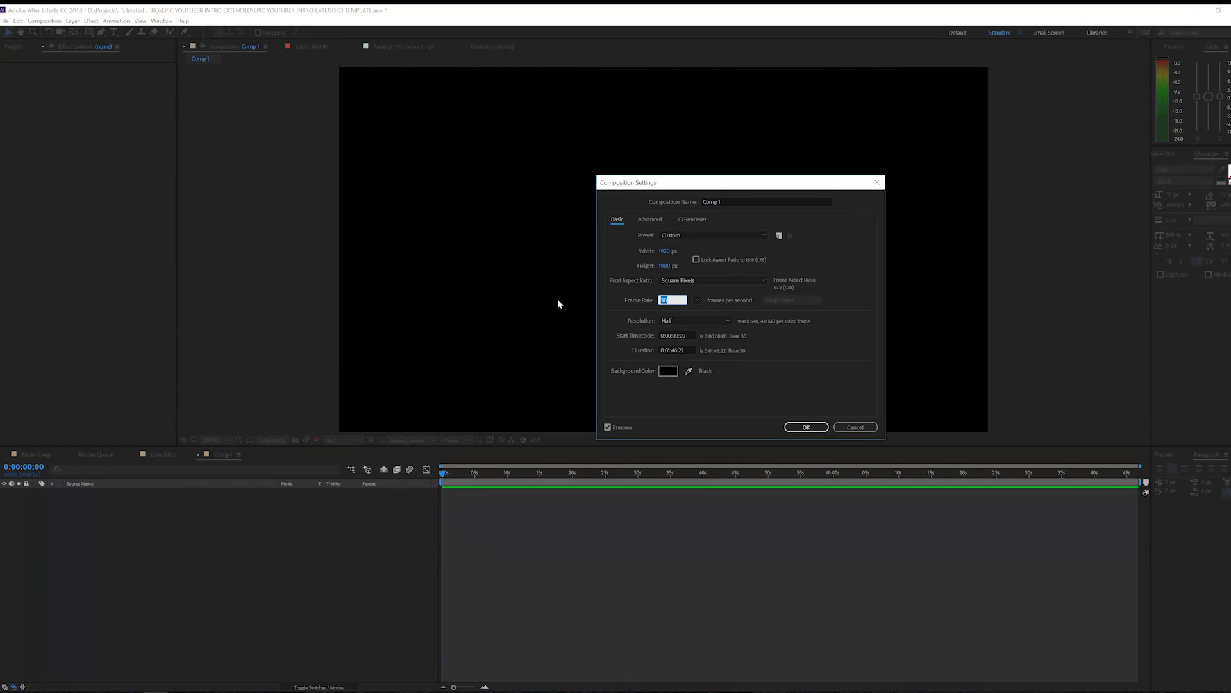
text(24)
Step: Set the new composition's duration to 0:00:10:00
drag(686, 349, 672, 350)
click(669, 349)
key(BackSpace)
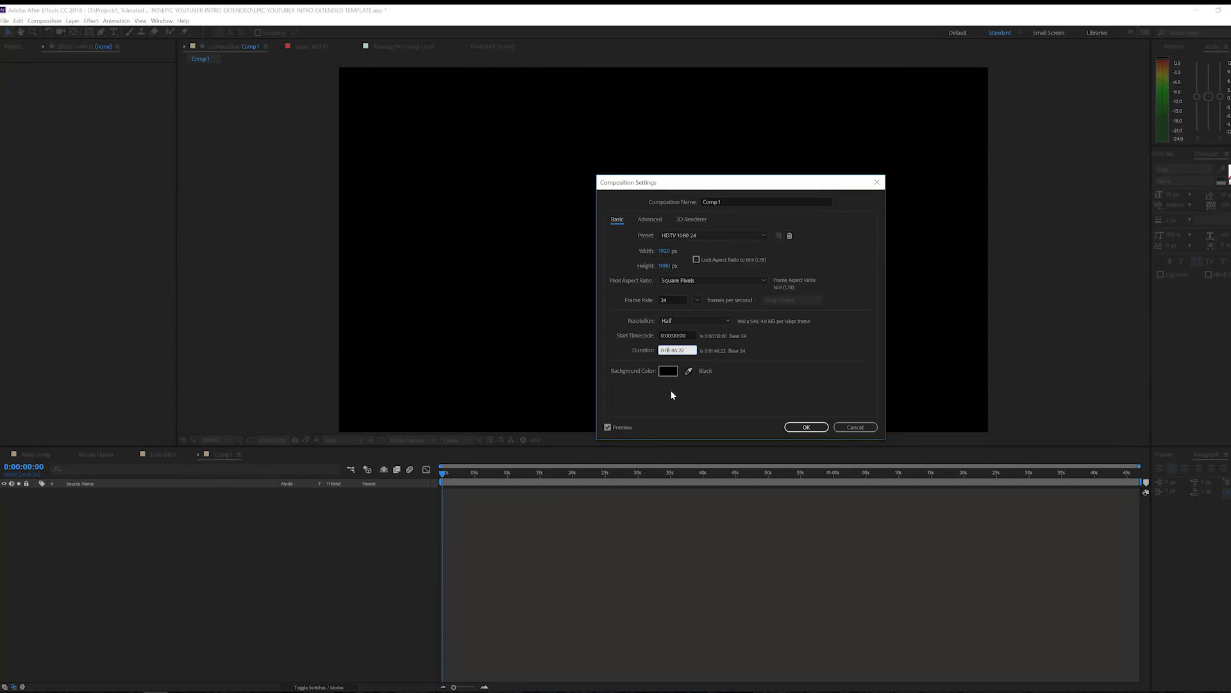
click(678, 349)
key(BackSpace)
key(BackSpace)
text(10)
click(685, 350)
key(BackSpace)
key(BackSpace)
text(00)
Step: Name the composition Tutorial Example and apply its settings
click(731, 202)
text(Tutorial )
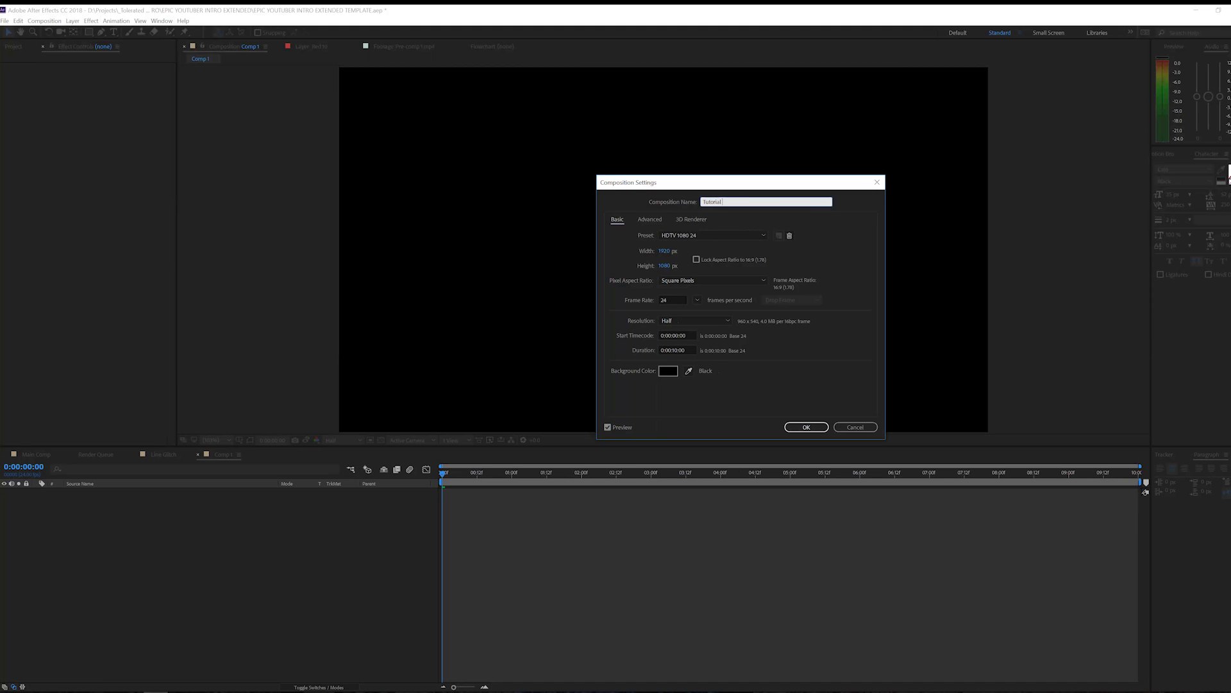
text(Exp)
text(xample)
key(Return)
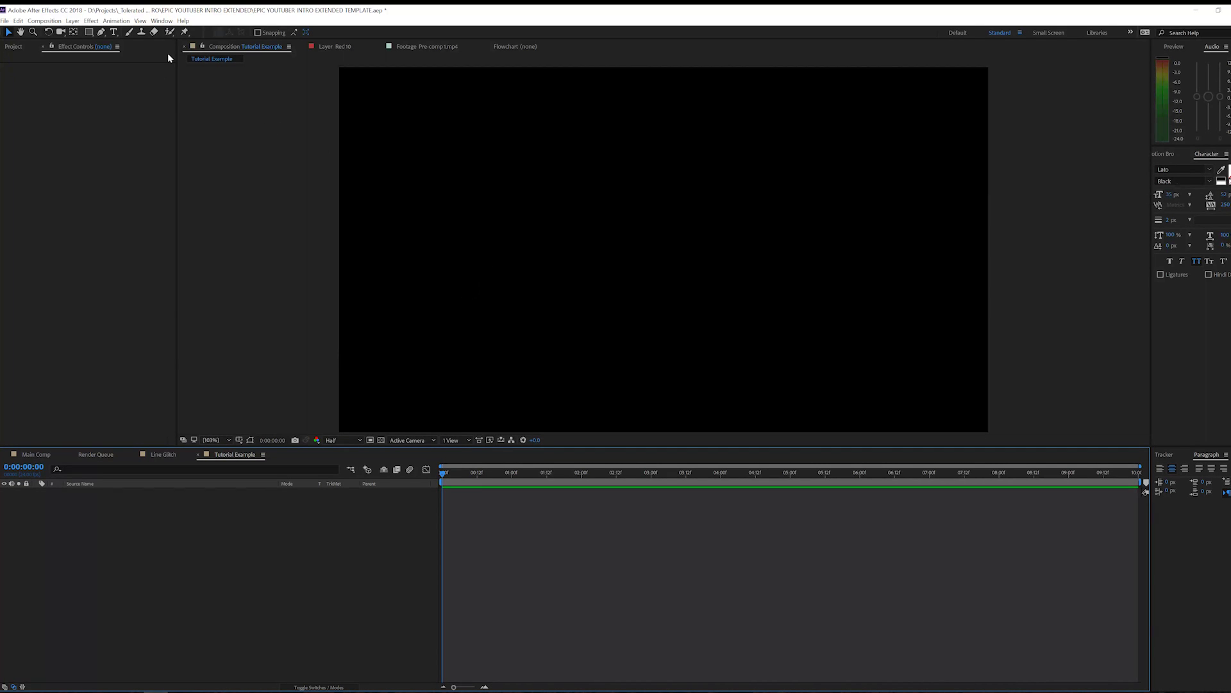
Step: Draw a small red rectangle shape in the upper-left area of the composition and select it at the first frame
click(89, 32)
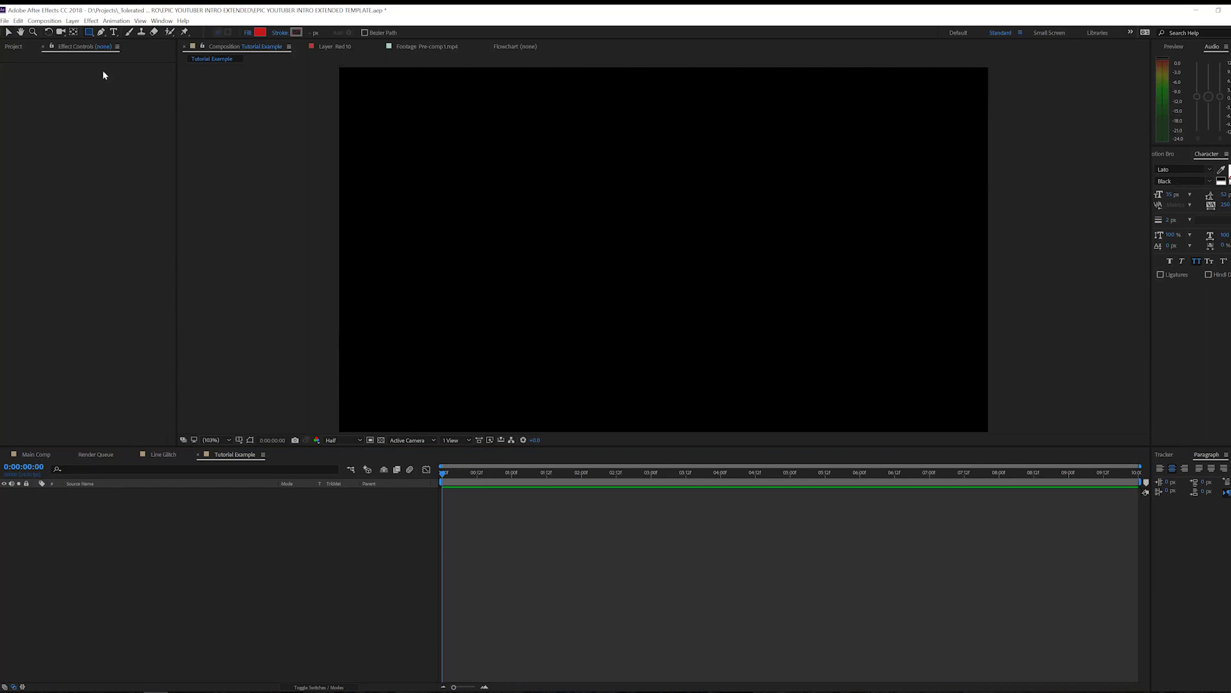
click(471, 168)
drag(471, 168, 510, 191)
click(465, 560)
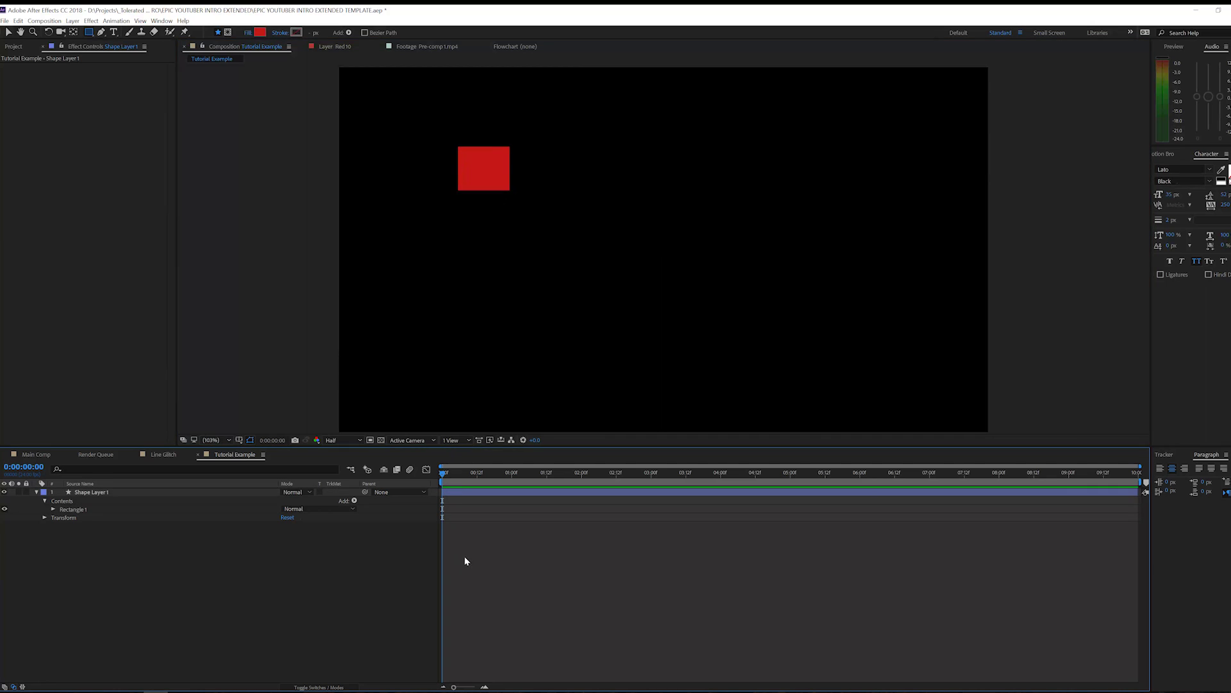
mouse_move(459, 475)
mouse_down()
mouse_move(486, 478)
mouse_move(442, 476)
mouse_up()
key(v)
click(484, 168)
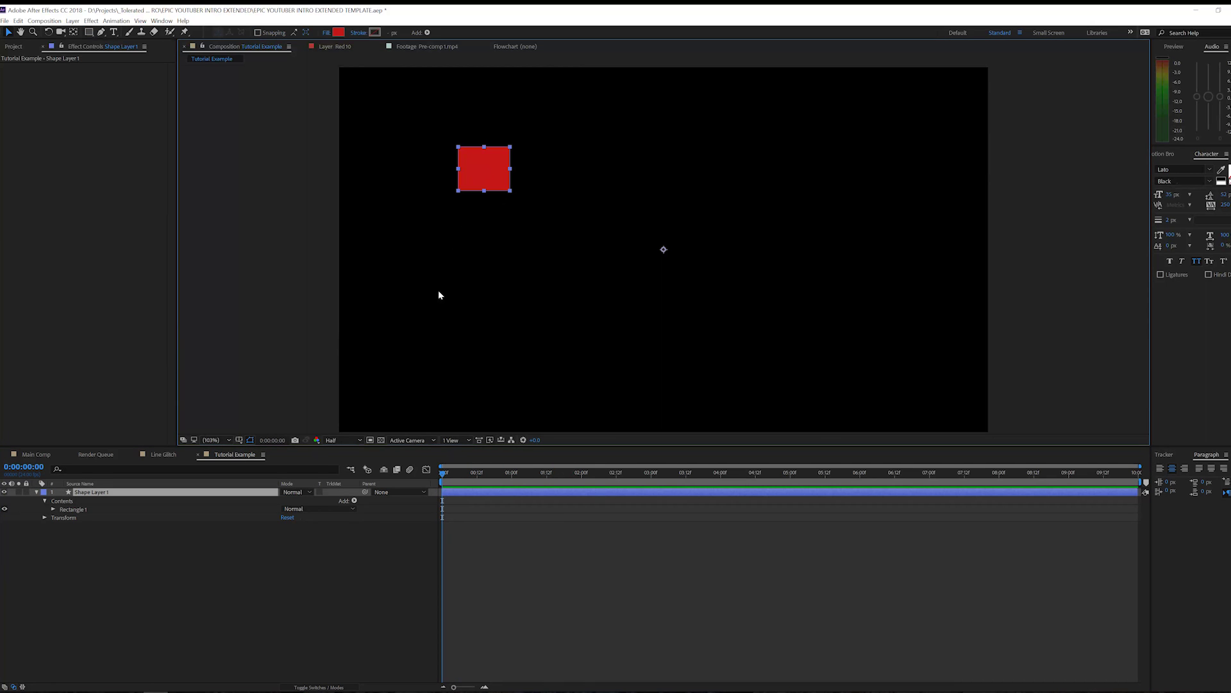
Step: Split the rectangle layer at 0:00:00:04 and trim the second part's start to leave a short gap
key(Page_Down)
key(Page_Down)
key(Page_Down)
key(Page_Down)
key(ctrl+shift+d)
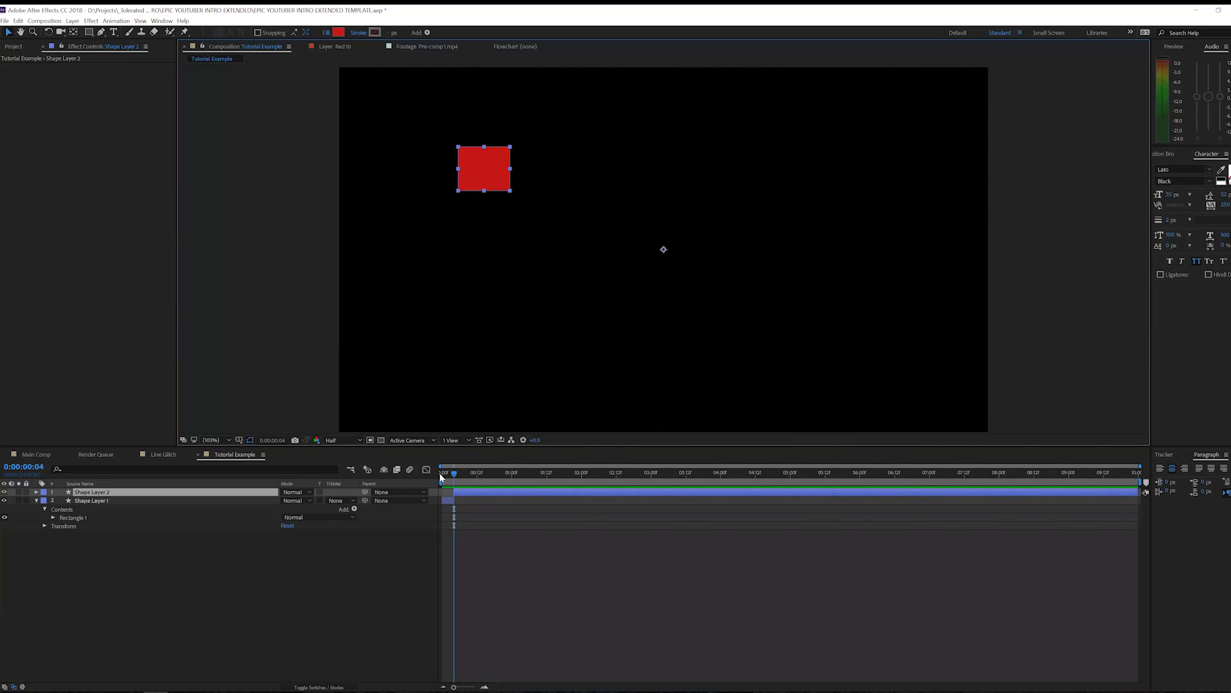
click(18, 21)
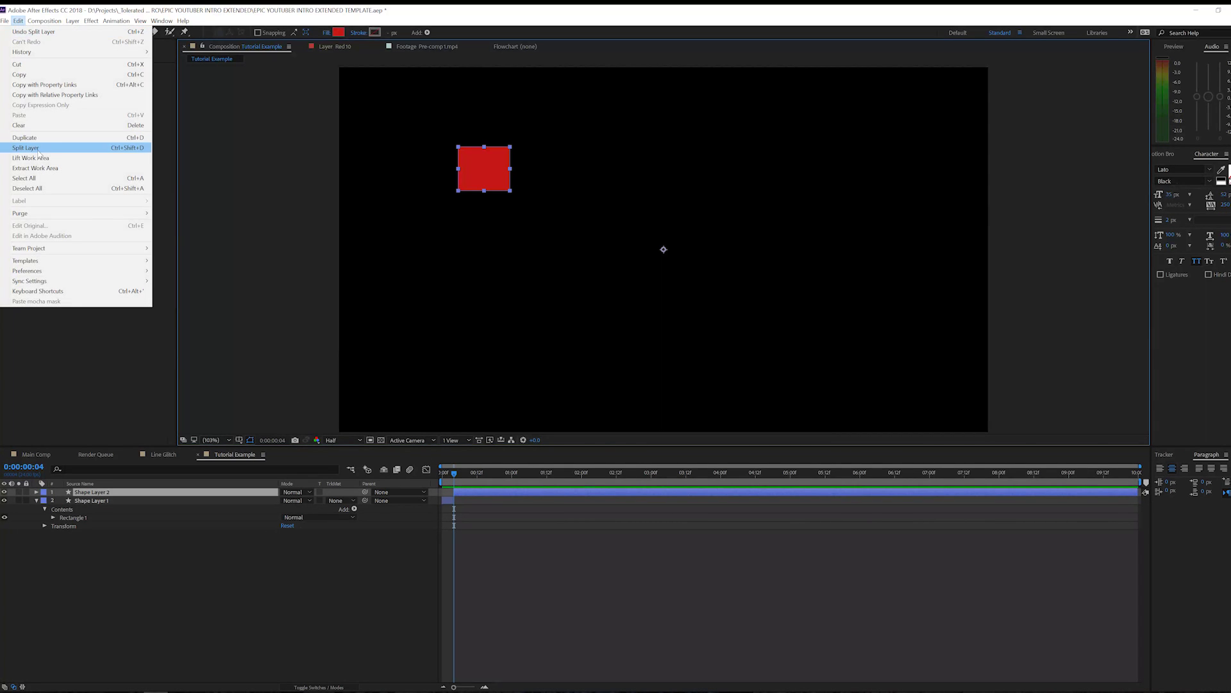
click(461, 493)
drag(456, 491, 475, 491)
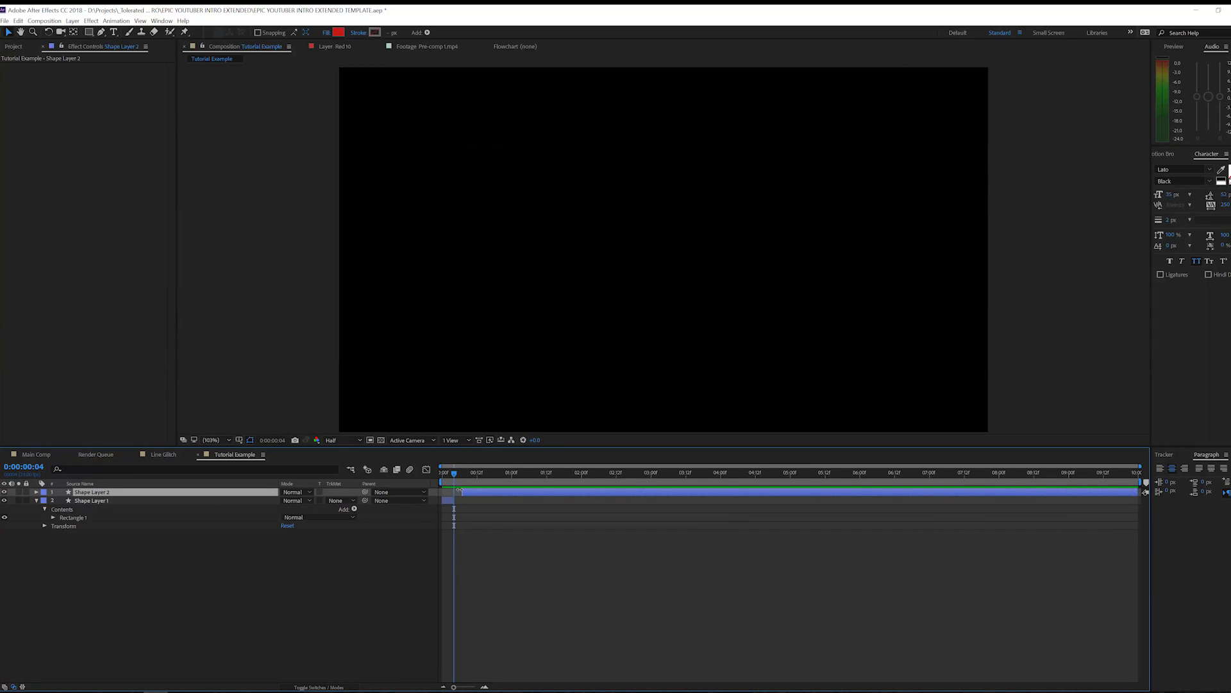
Step: Split the layer again a few frames further on, with the rectangle moved to the lower-left area of the composition
key(Page_Down)
key(Page_Down)
key(Page_Down)
key(Page_Down)
key(Page_Down)
drag(619, 203, 522, 329)
key(ctrl+d)
Step: Split Shape Layer 3 at 0:00:01:05 and reposition the new part near the frame's upper left, starting after a short gap
key(shift+Page_Down)
key(shift+Page_Down)
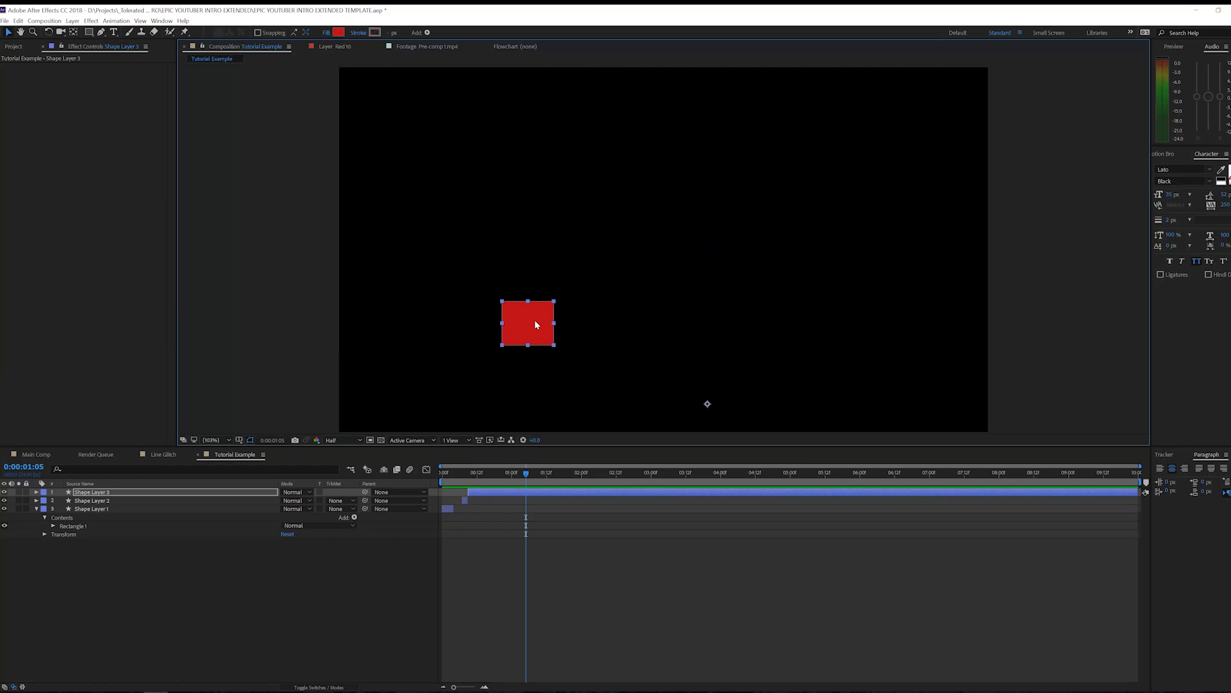
key(ctrl+shift+d)
drag(537, 332, 452, 198)
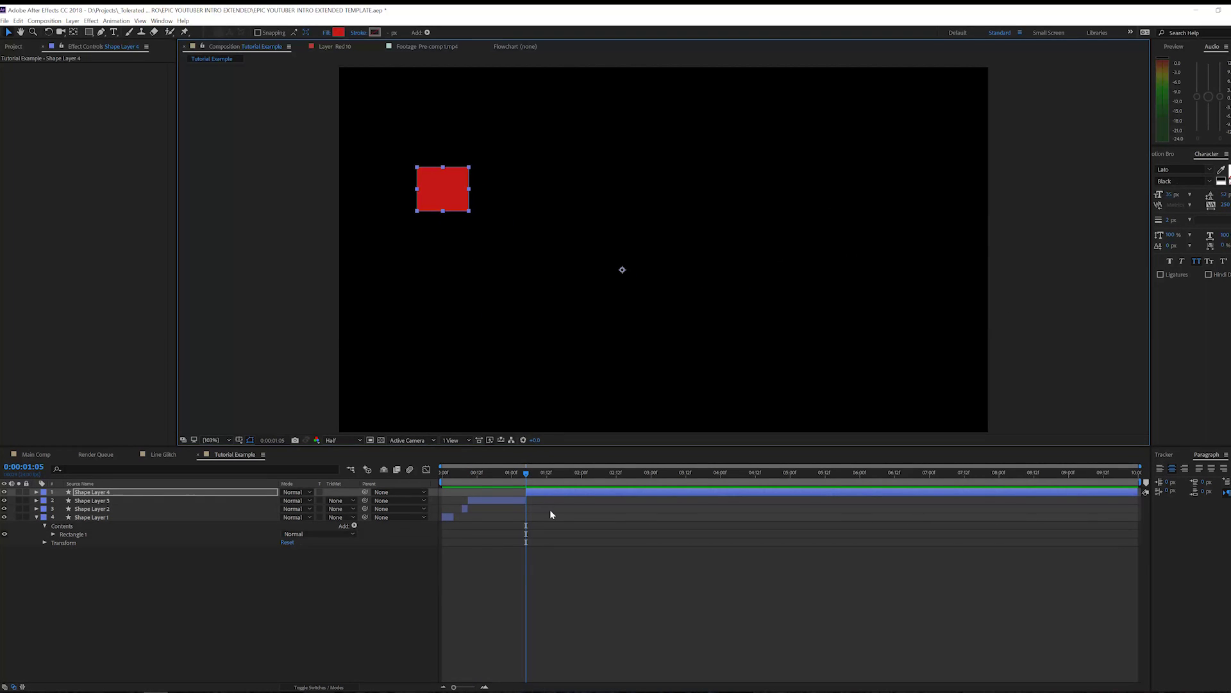
drag(526, 495, 549, 498)
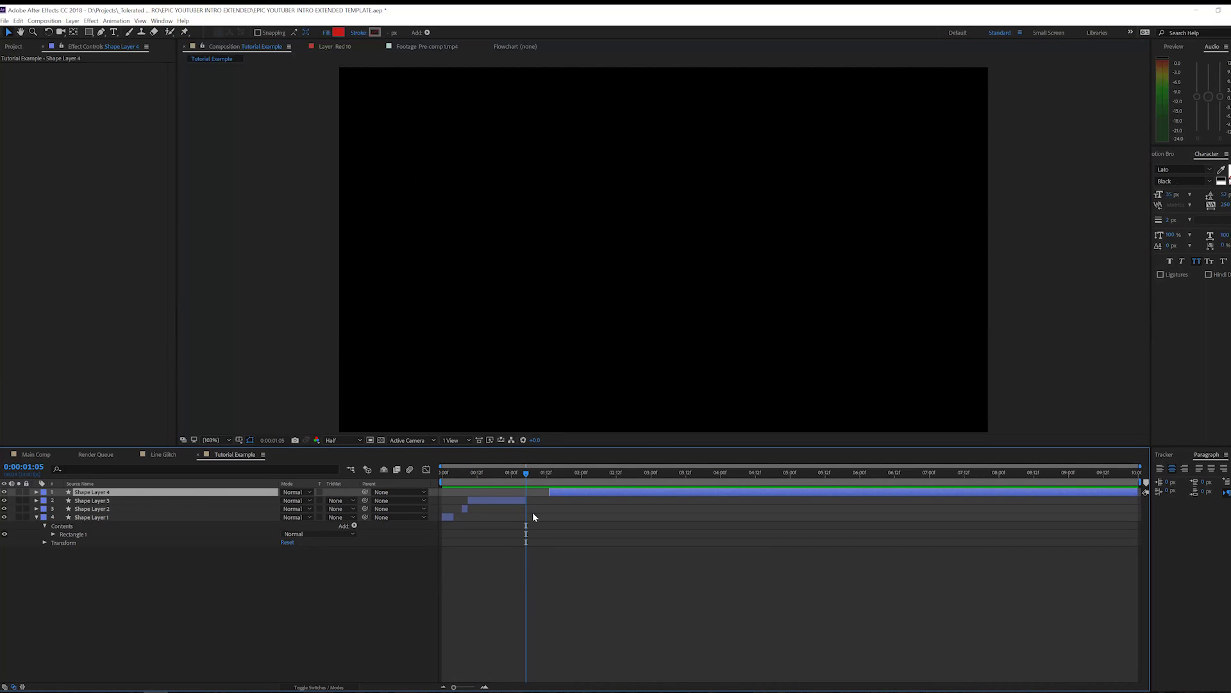
key(space)
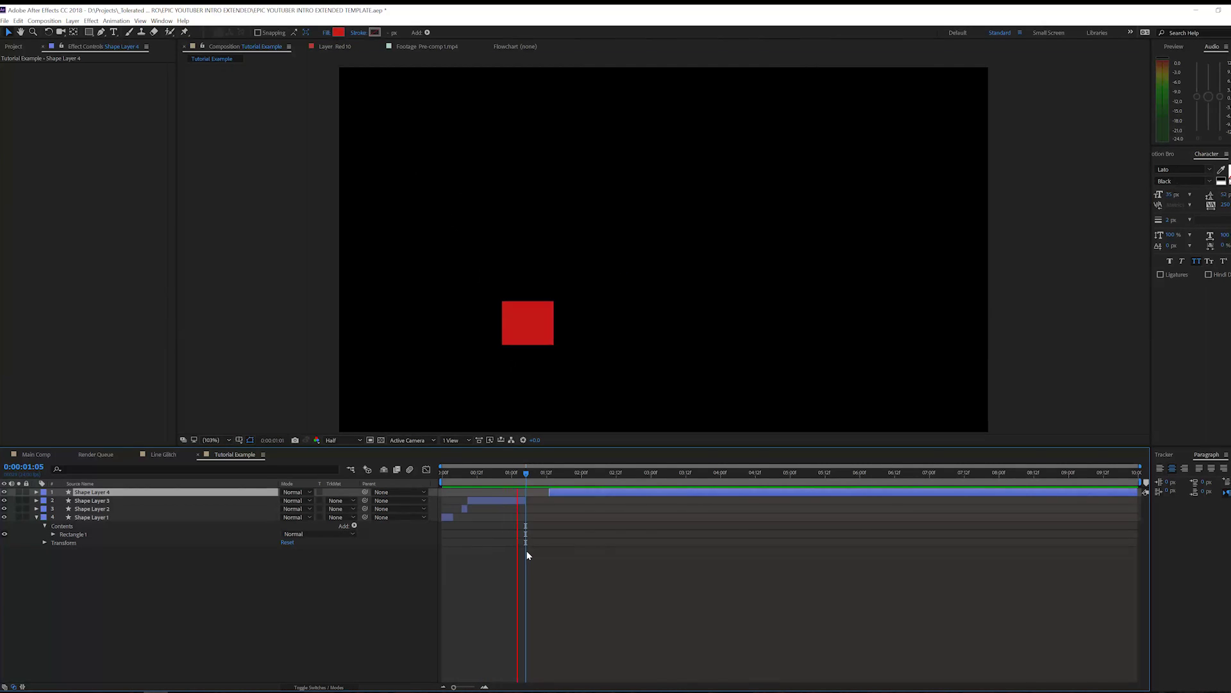
Step: Split Shape Layer 4 at 0:00:01:22 and trim the new part's start to leave a brief gap
click(573, 479)
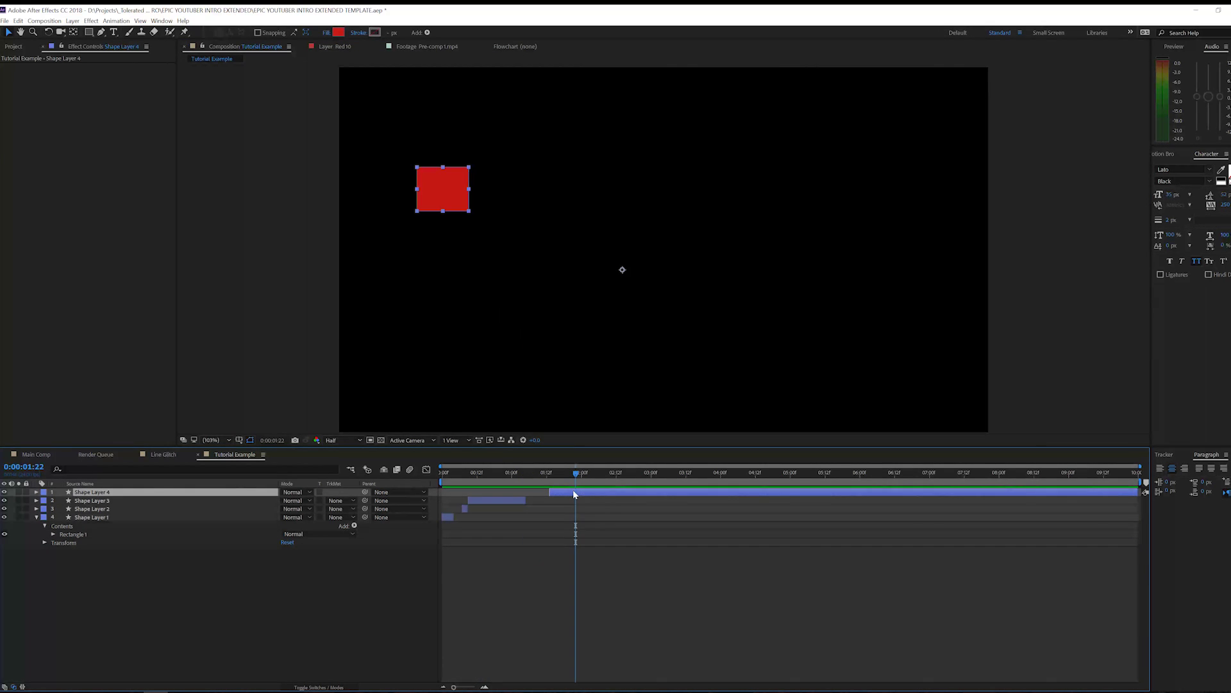
key(ctrl+shift+d)
drag(575, 493, 581, 493)
Step: Move Shape Layer 5's rectangle to the bottom center of the frame and flatten it into a thin bar
click(583, 476)
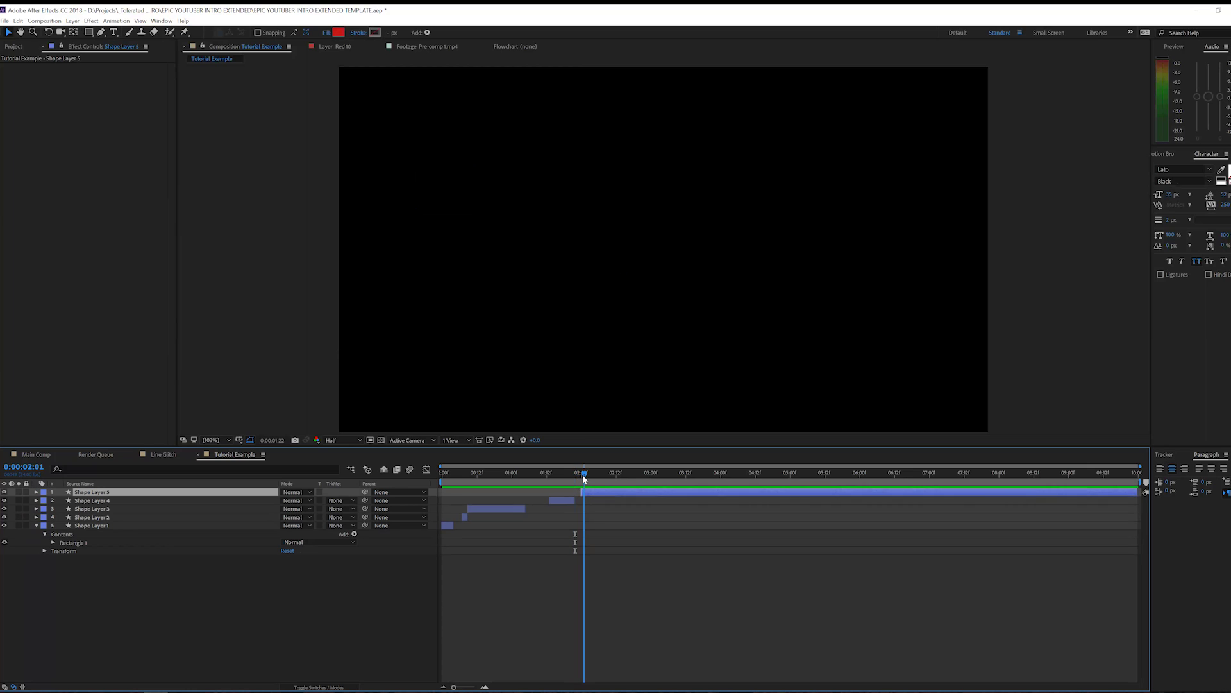
drag(445, 175, 687, 406)
Step: Split Shape Layer 5 at 0:00:02:13 and lower the new part's opacity
click(642, 473)
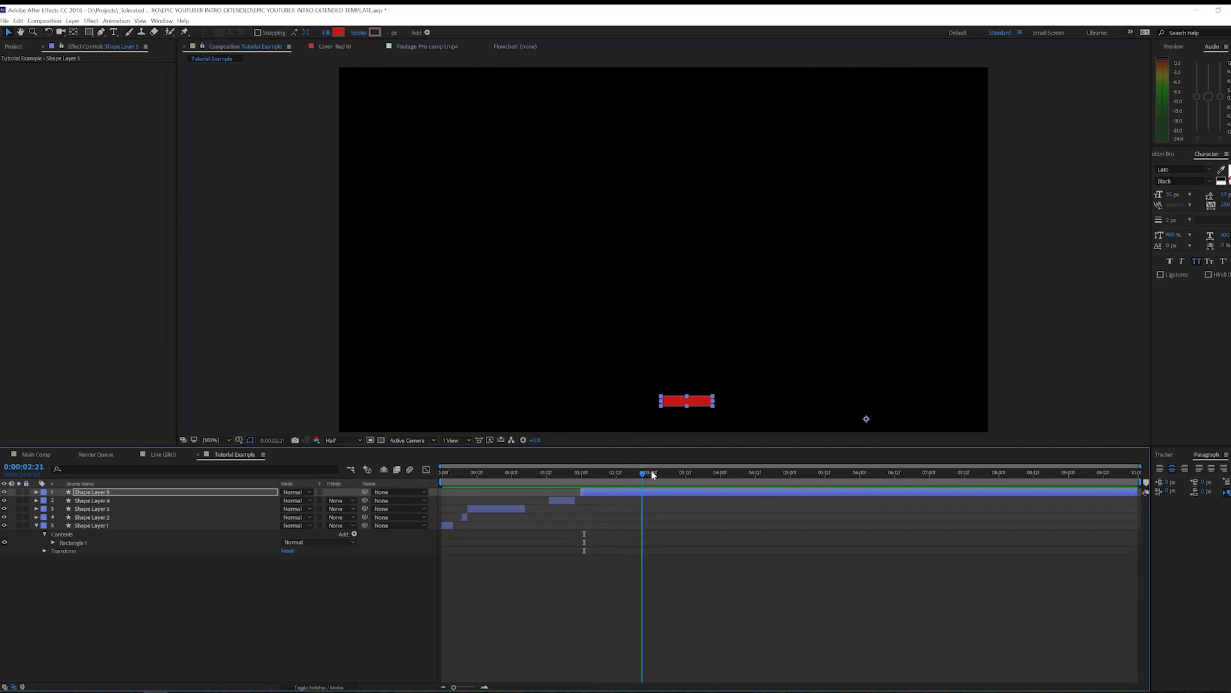
drag(653, 474, 620, 477)
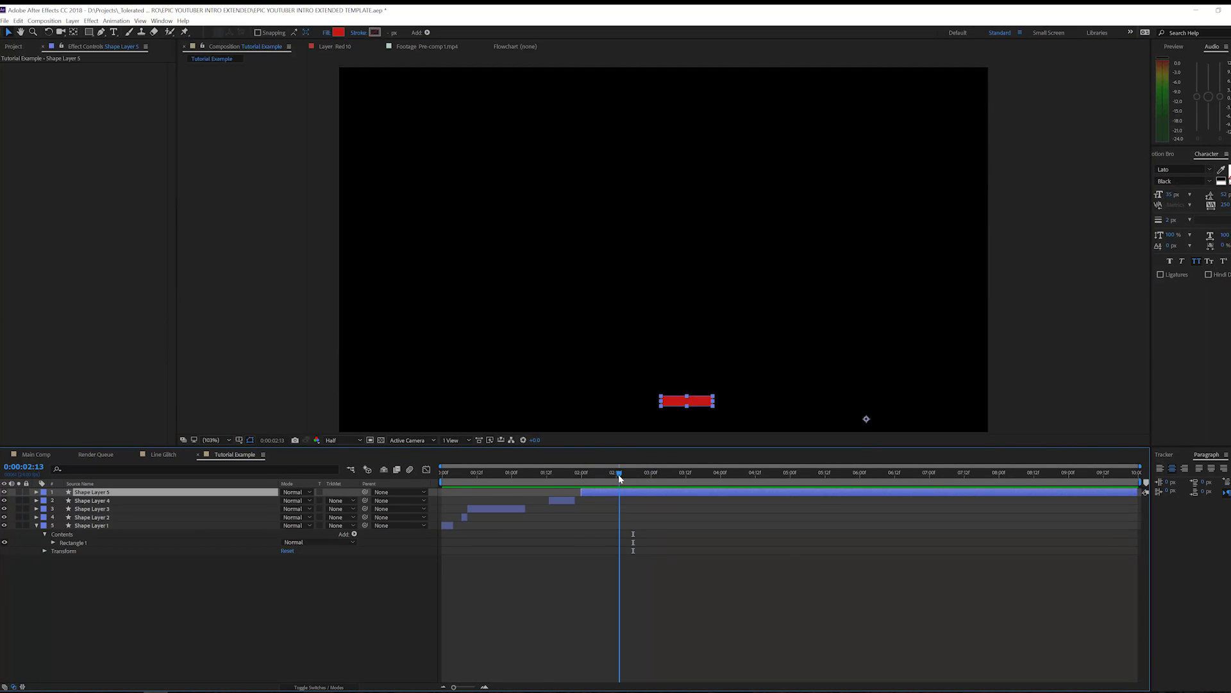
key(ctrl+shift+d)
key(t)
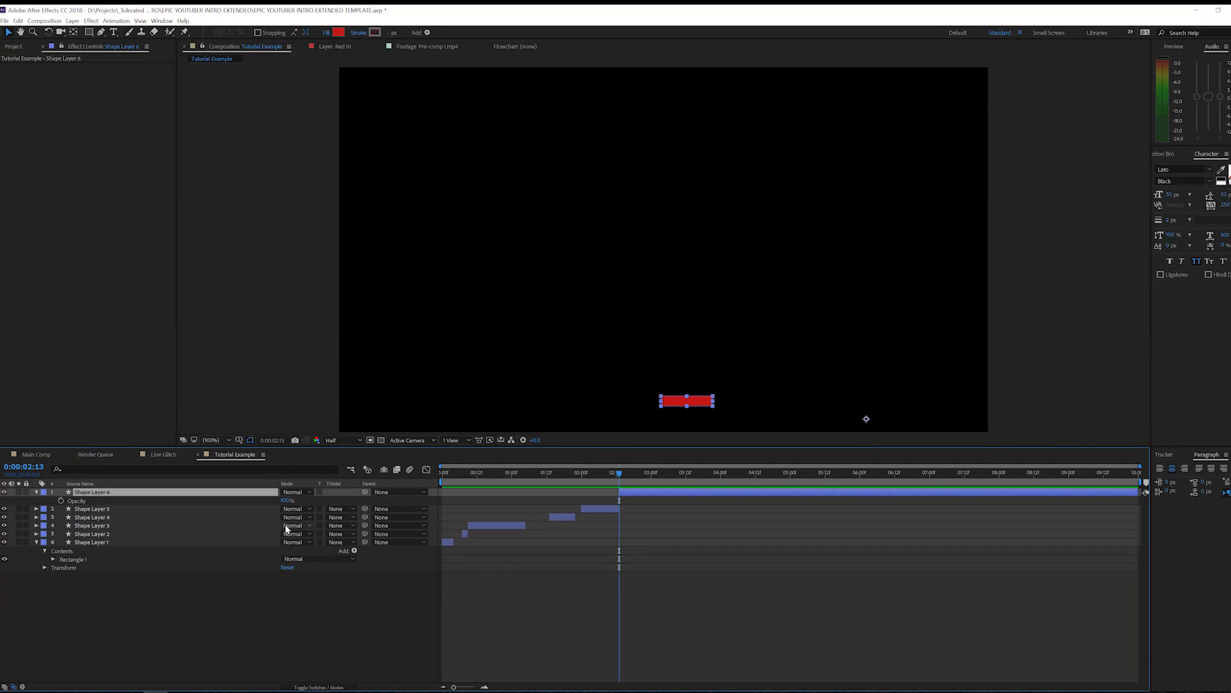
drag(292, 501, 266, 503)
click(275, 592)
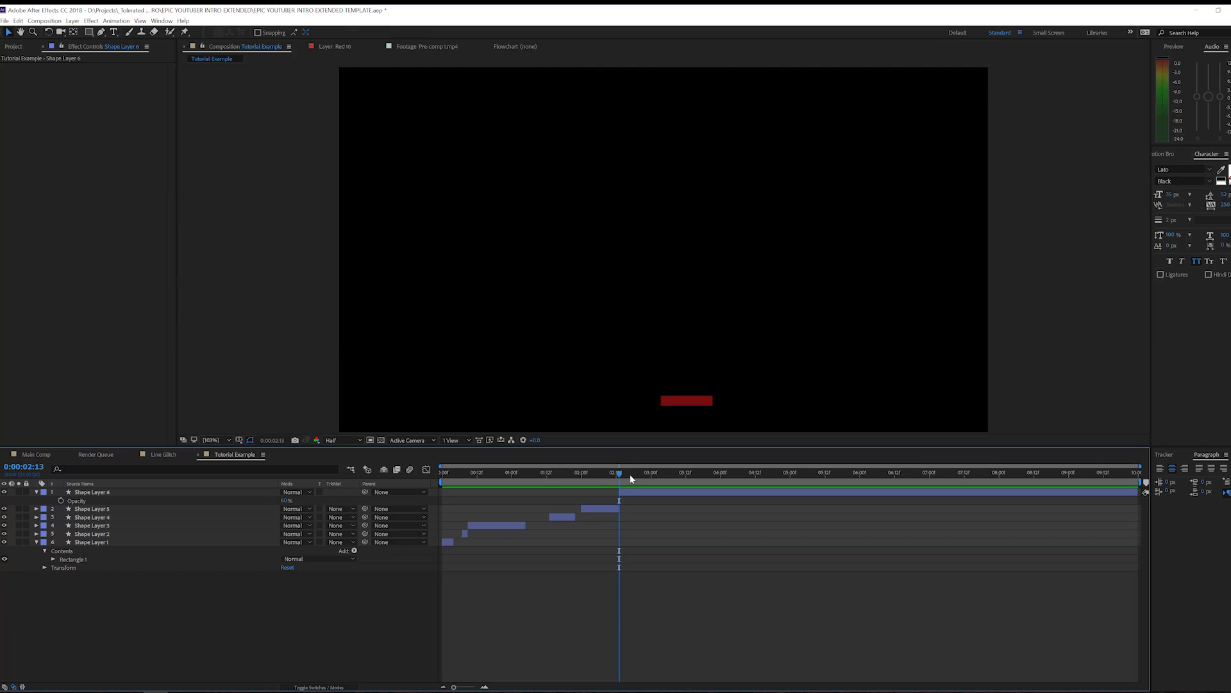
Step: Preview the split rectangle sequence and check the dimmed bar at 0:00:02:20
key(space)
click(641, 481)
click(620, 501)
Step: Delete Shape Layers 1 through 5, keeping only Shape Layer 6
click(121, 542)
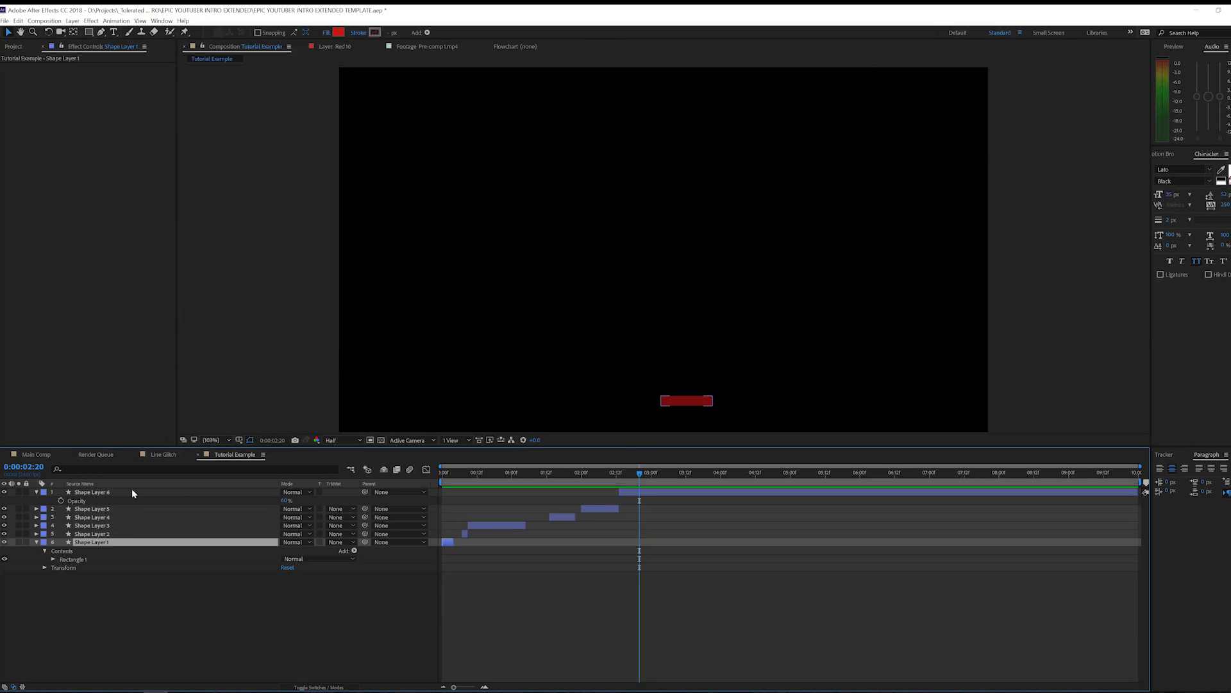
shift+click(104, 510)
key(Delete)
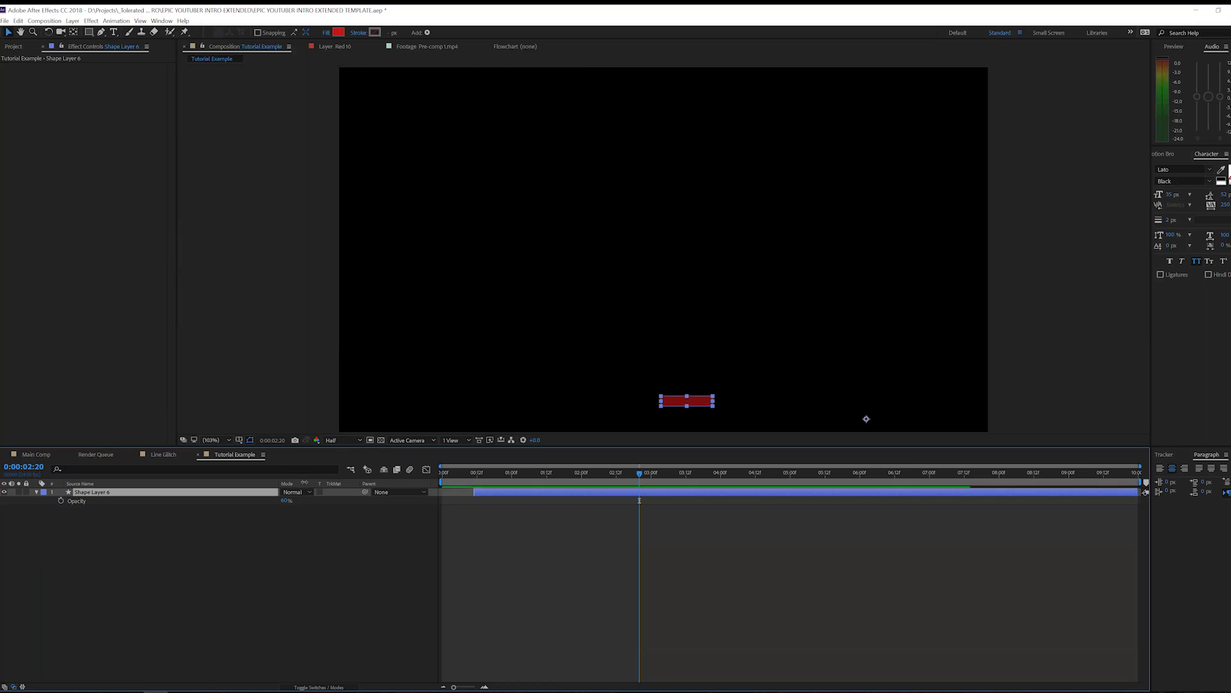
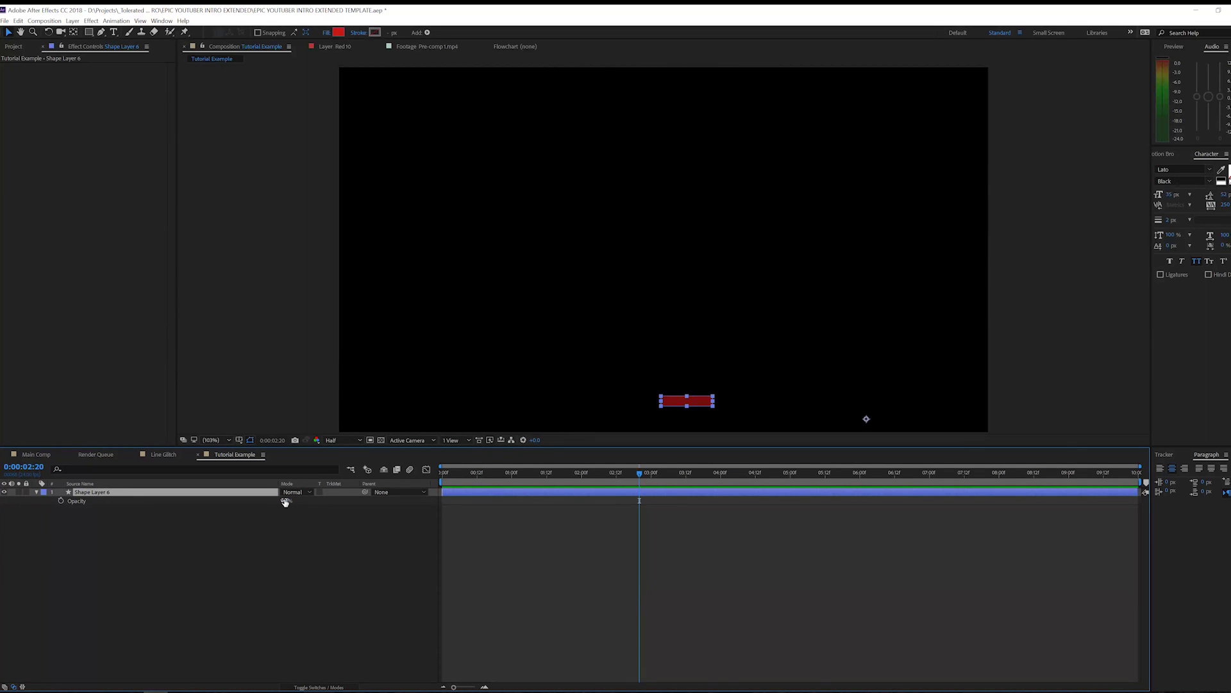
Step: Set Shape Layer 6's opacity to 100% and move its anchor point to the center of the red bar
click(285, 502)
text(100)
key(Return)
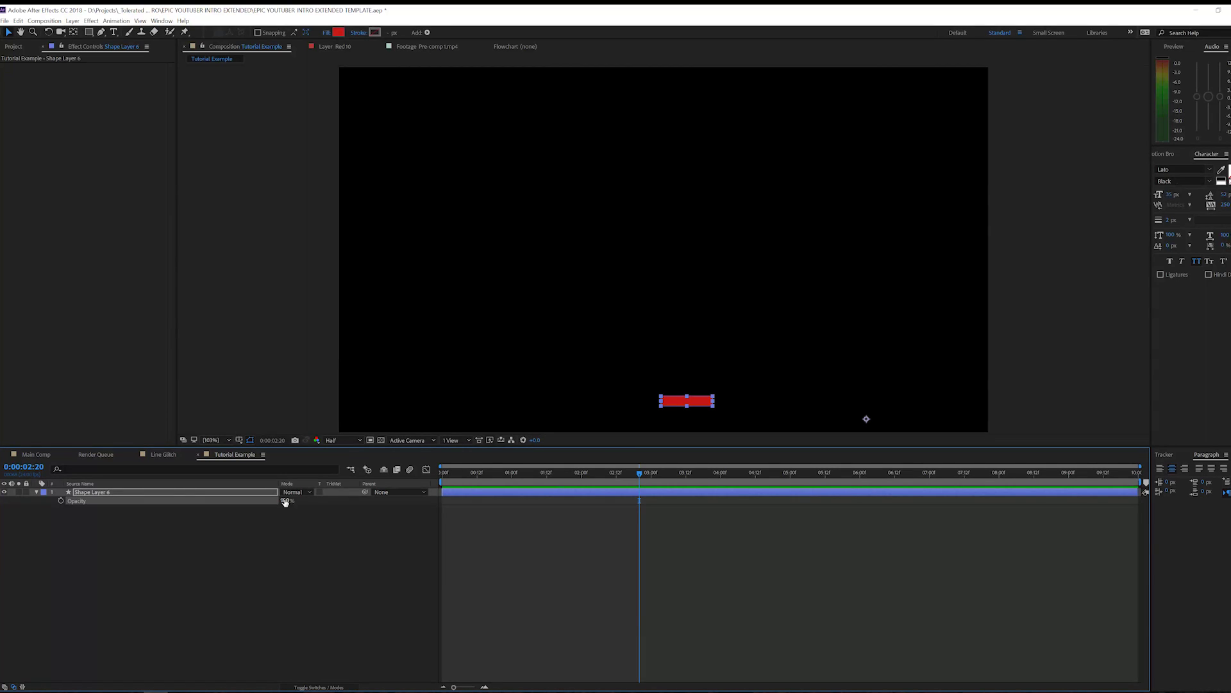
click(73, 32)
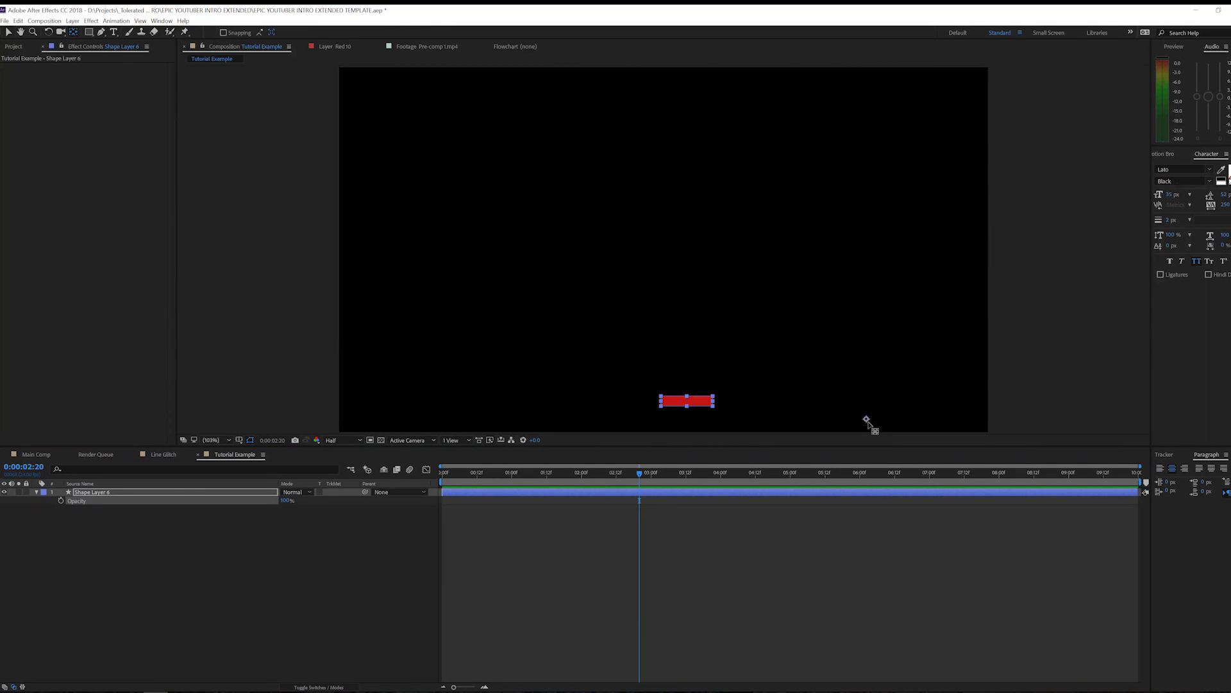
drag(867, 420, 687, 401)
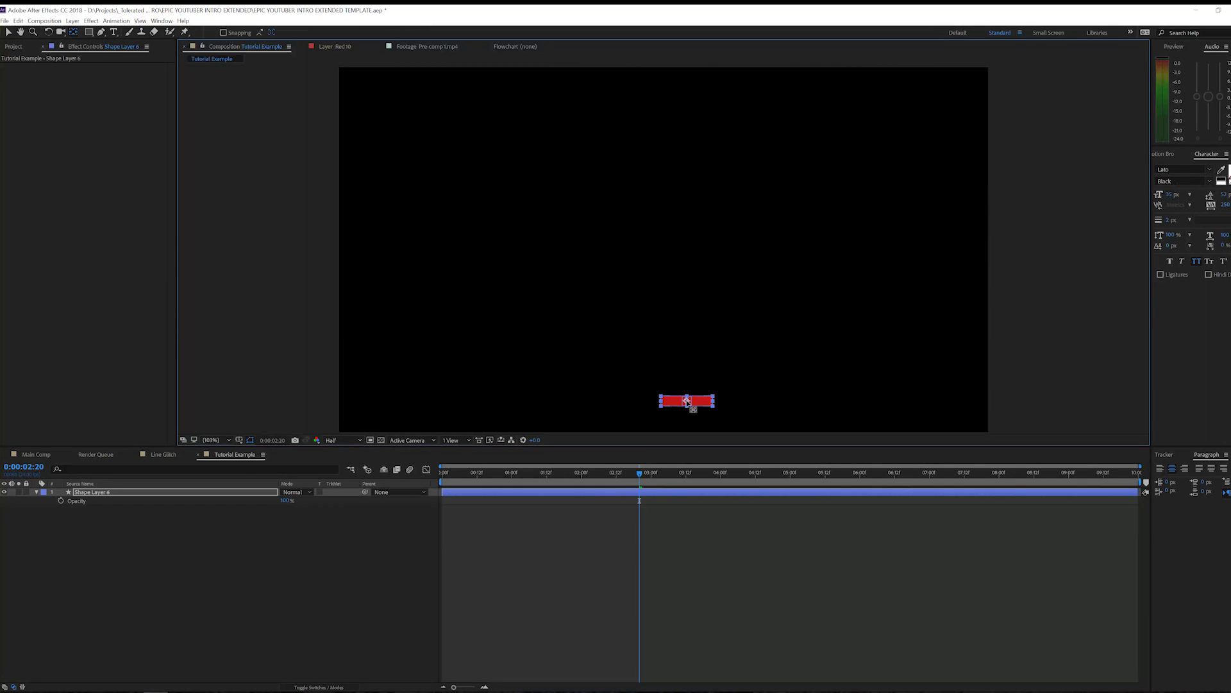
key(v)
Step: At 0:00:01:14, stretch Shape Layer 6's bar into a taller rectangle and move it above and left of the frame's center
click(646, 510)
drag(613, 473, 532, 486)
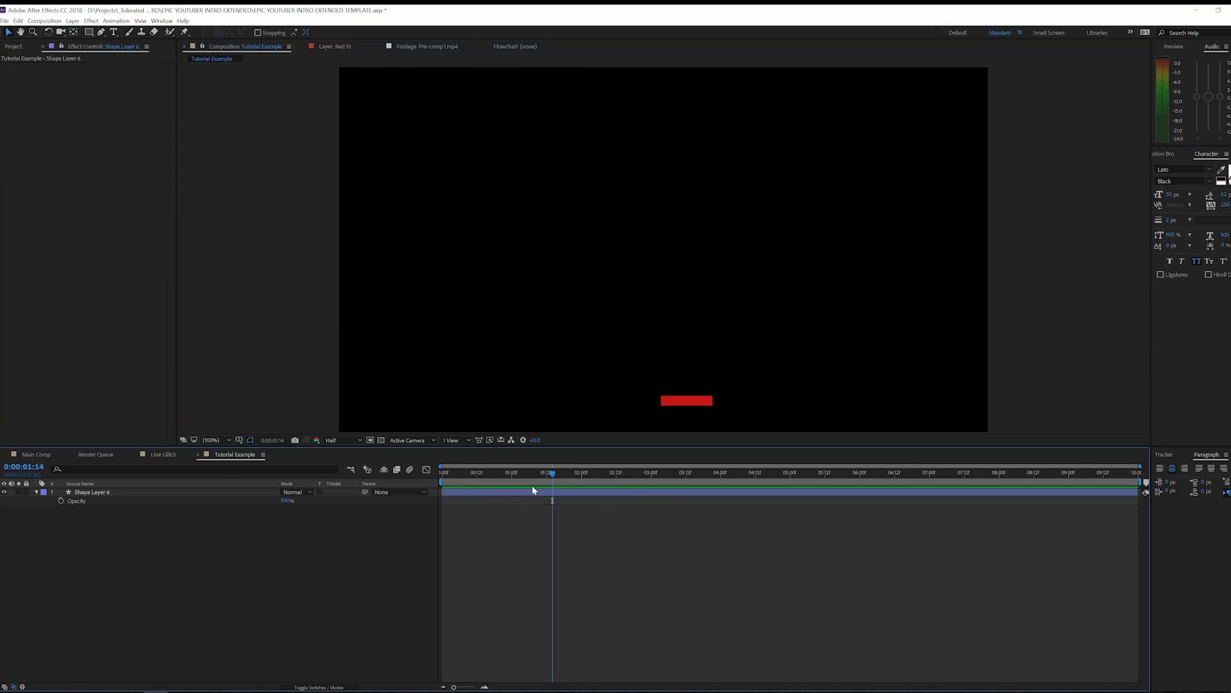
click(534, 490)
drag(687, 395, 609, 206)
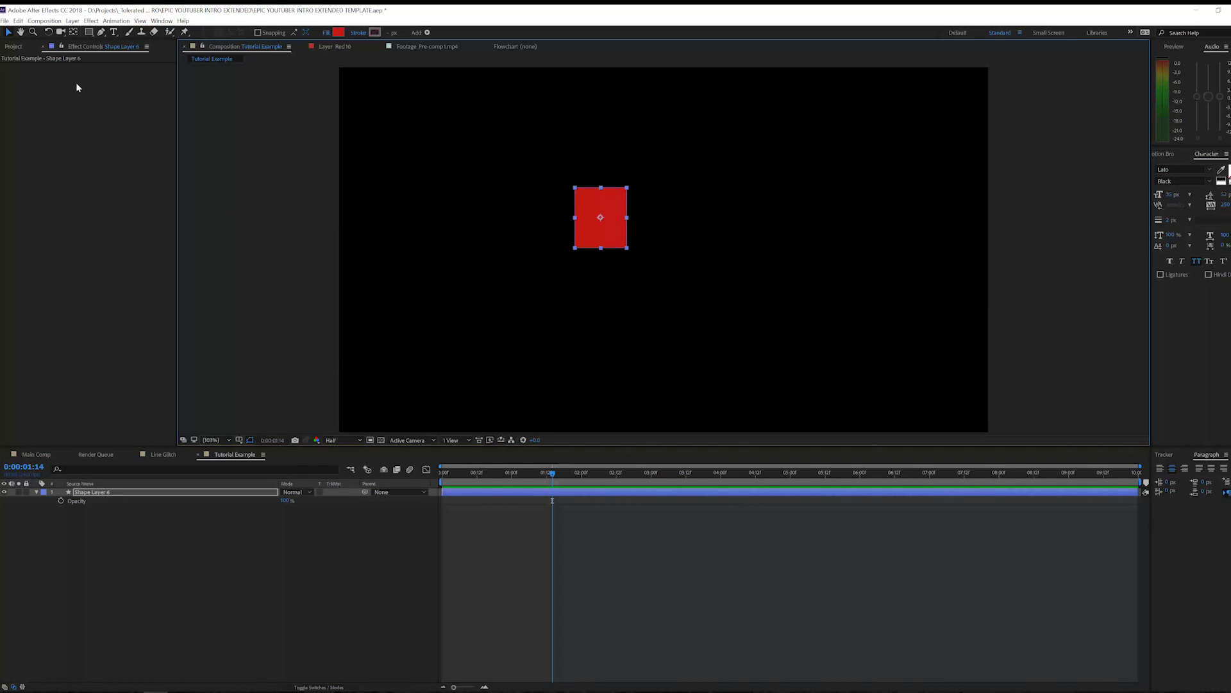
Step: Animate Shape Layer 6's position with keyframes at 0:00:01:14 and 0:00:02:00, moving the rectangle down and right, and preview the motion
key(p)
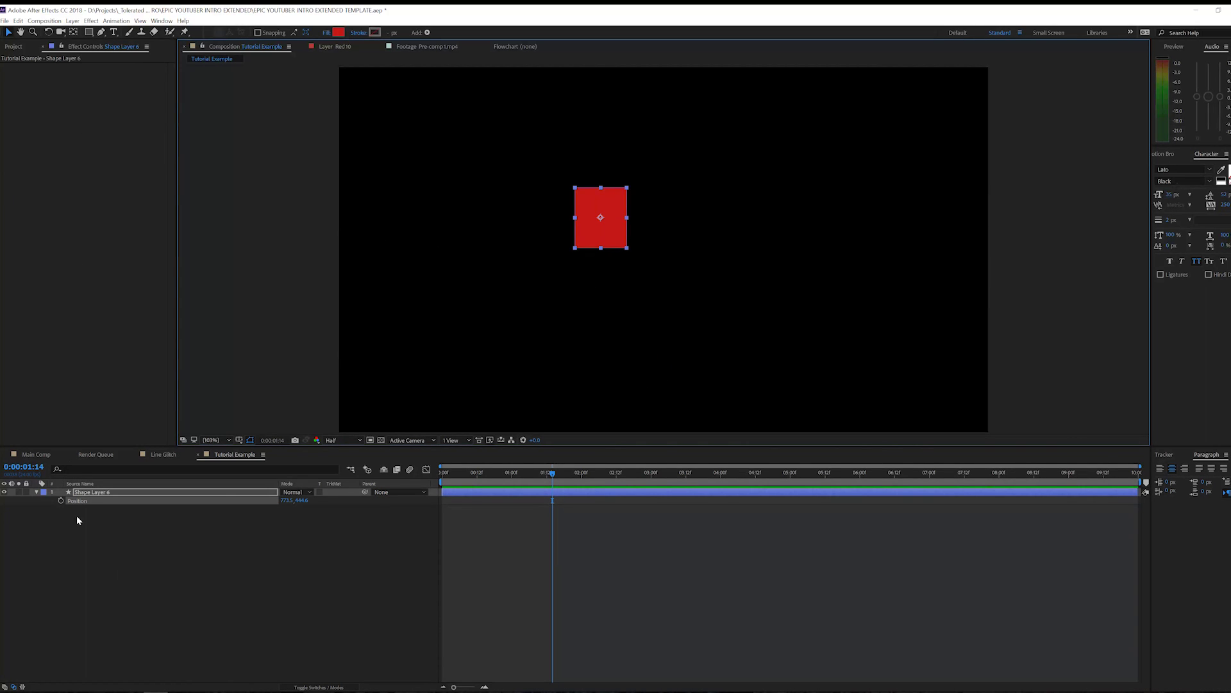
click(61, 501)
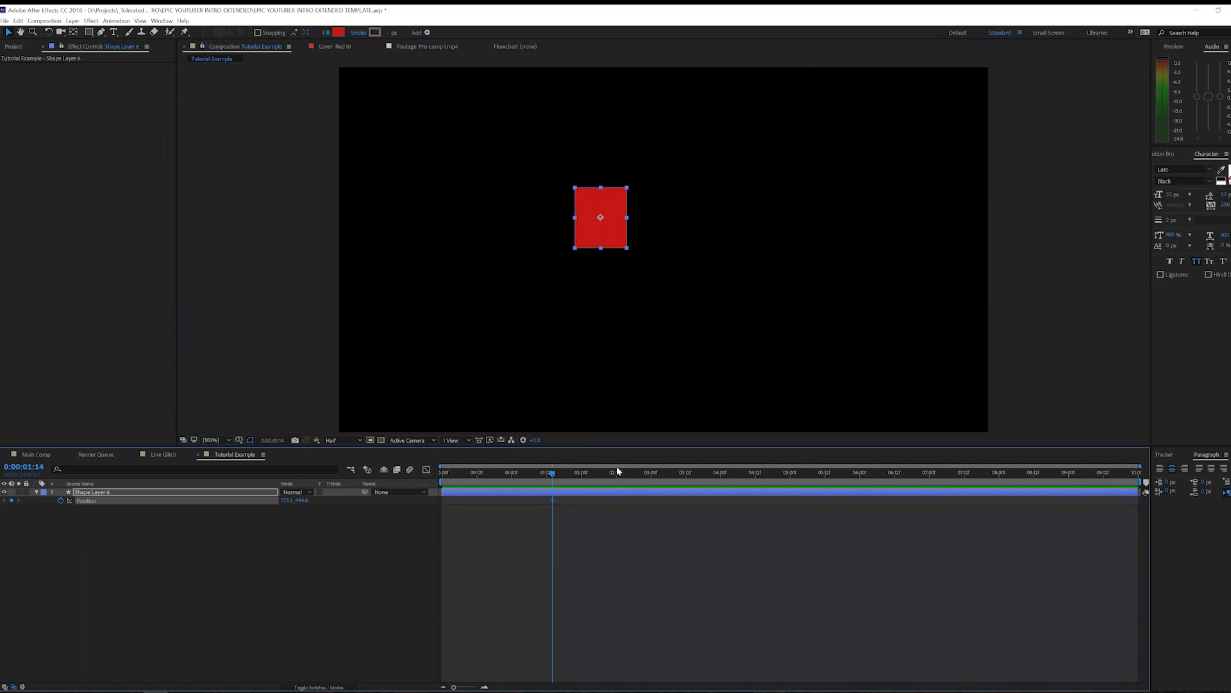
click(582, 472)
drag(600, 229, 707, 338)
key(j)
key(space)
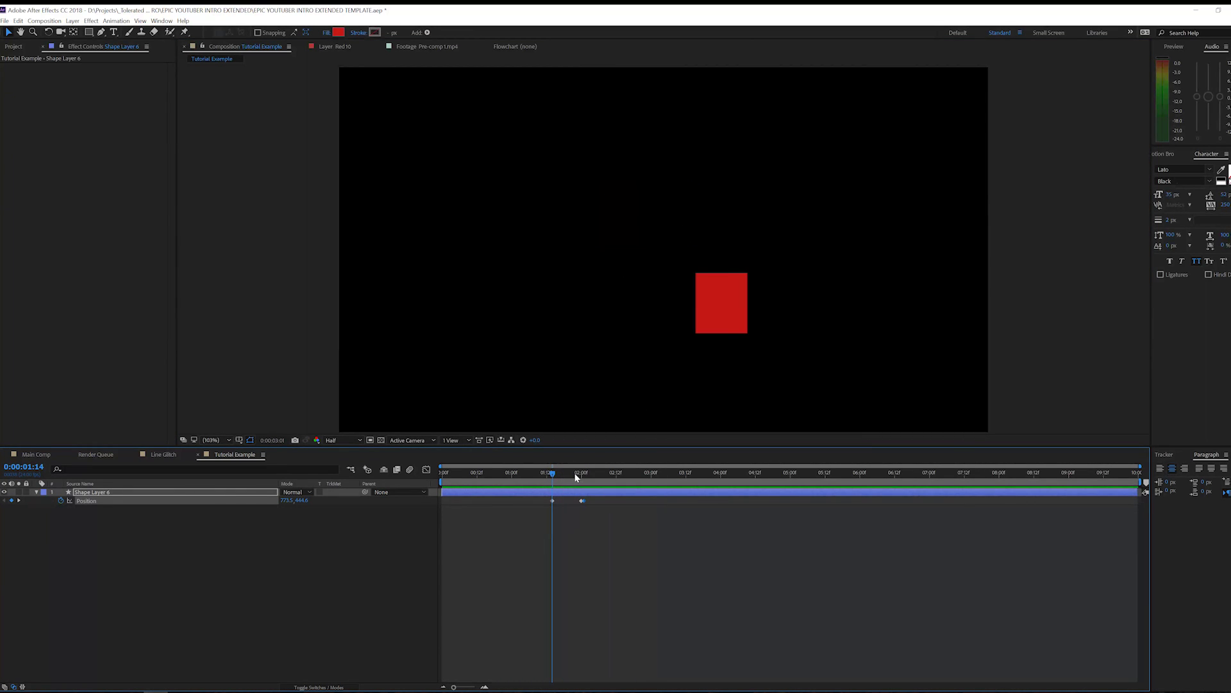
Step: Undo the position keyframes on Shape Layer 6
click(583, 473)
key(ctrl+z)
key(ctrl+z)
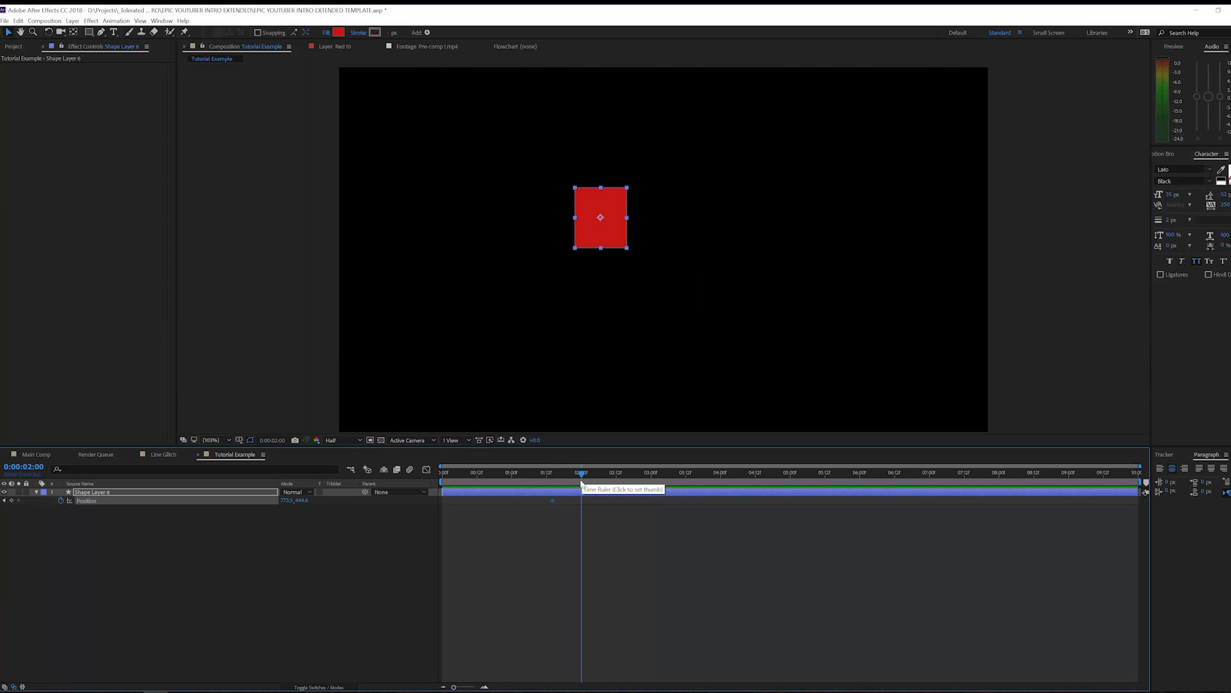
click(298, 518)
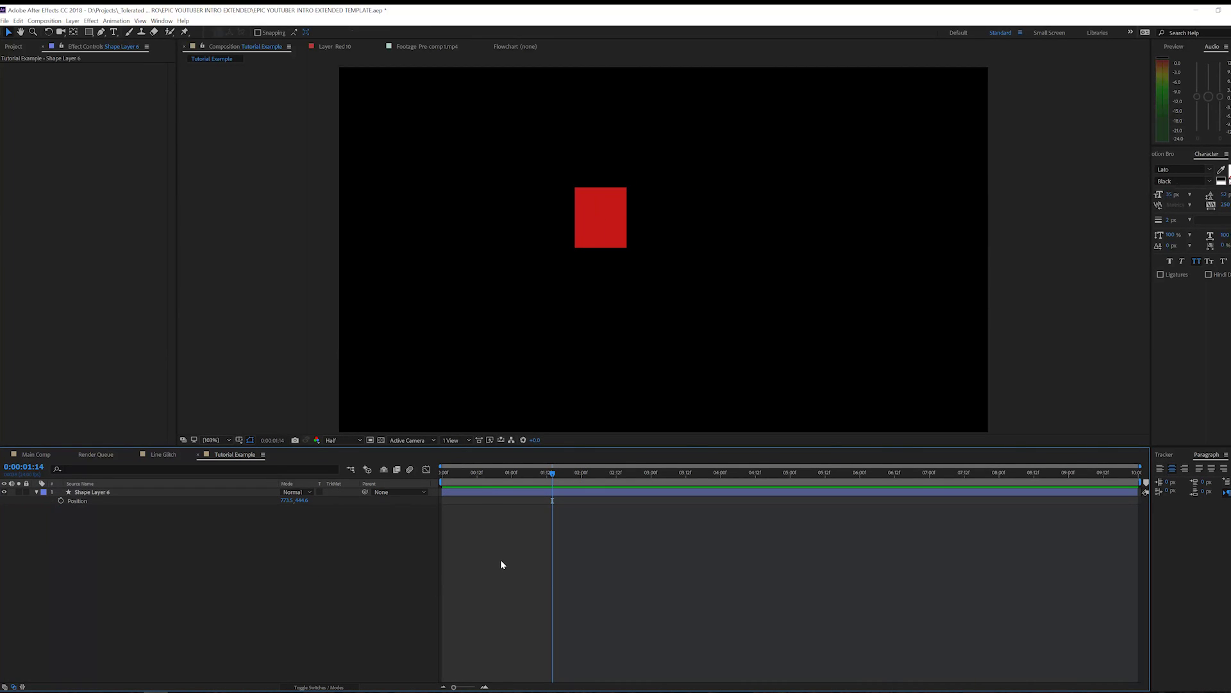
Step: Add the expression wiggle(8,600) to Shape Layer 6's Position property
alt+click(60, 499)
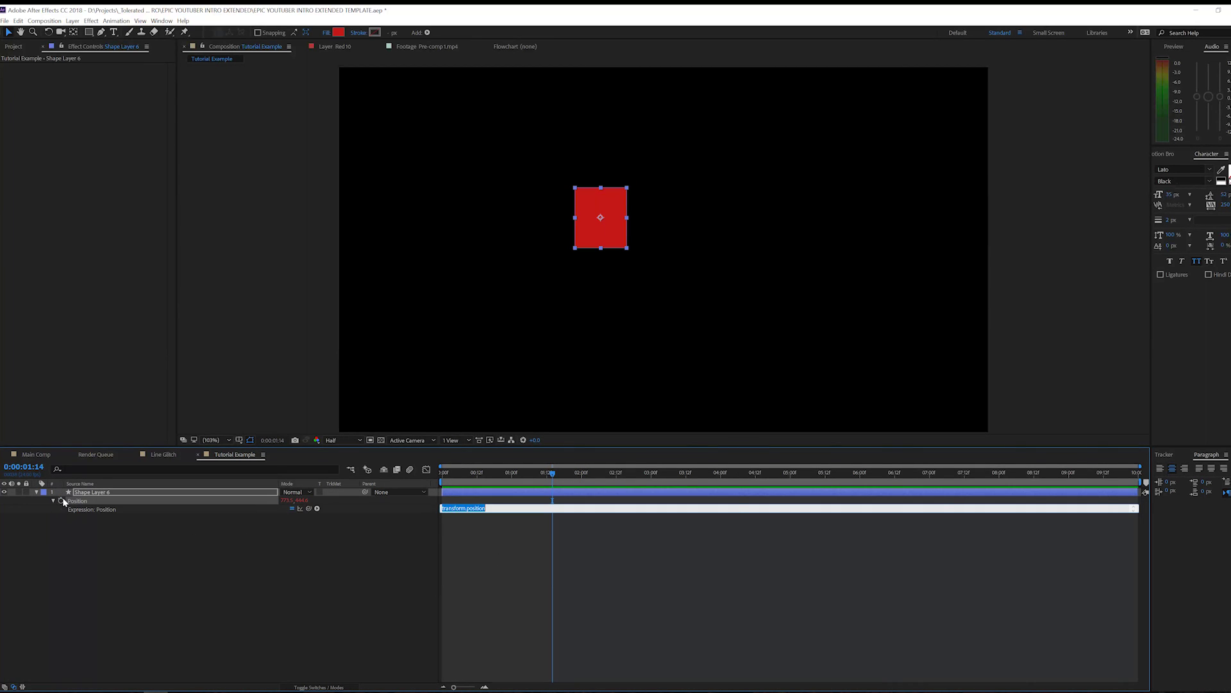
text(wiggle)
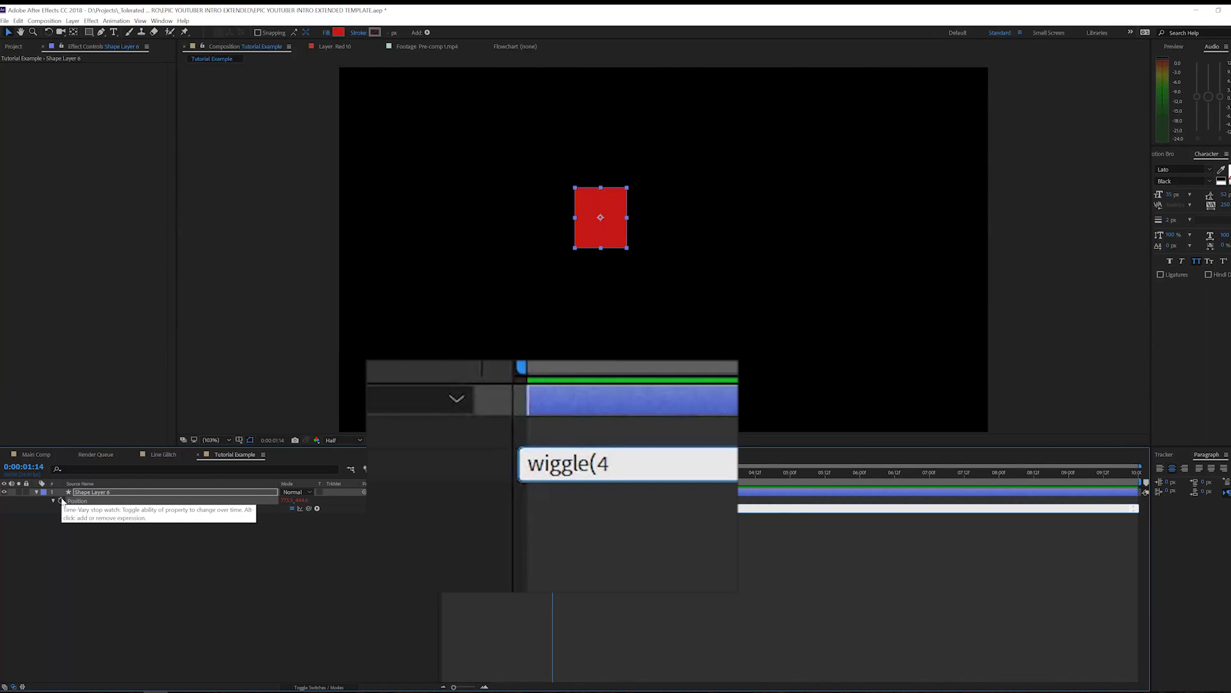
text((8,600))
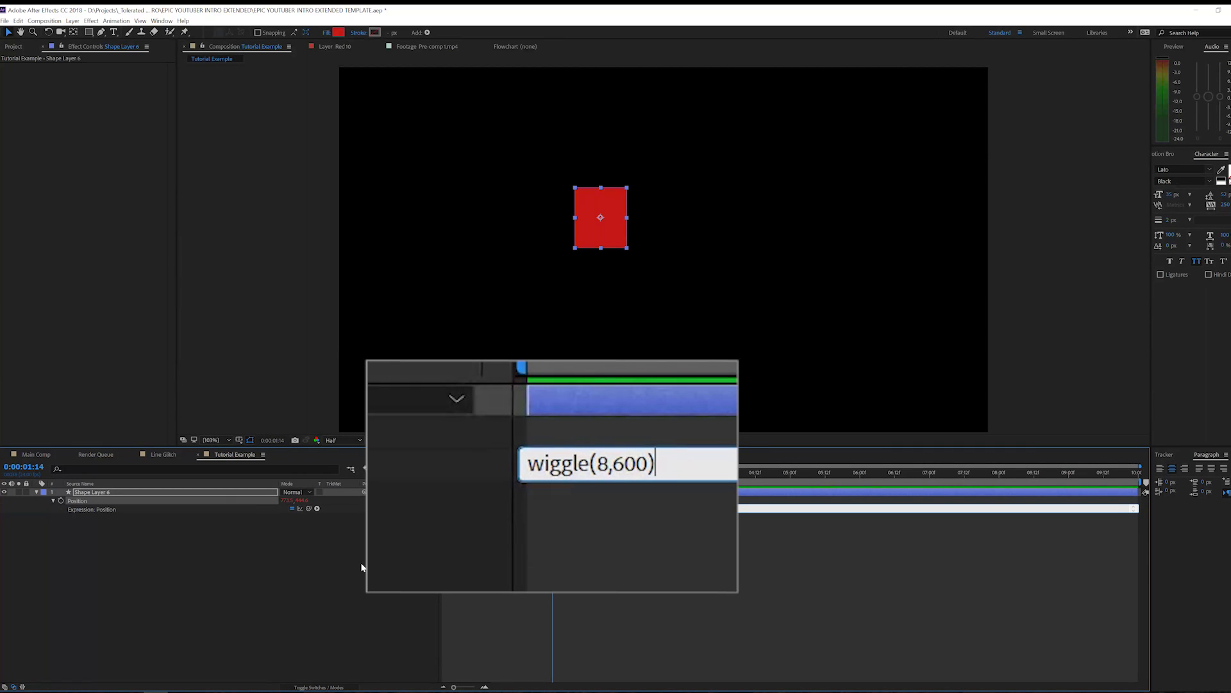
Step: Change the Position expression's wiggle amplitude to 1000 and apply it
click(623, 462)
key(BackSpace)
text(10)
click(695, 566)
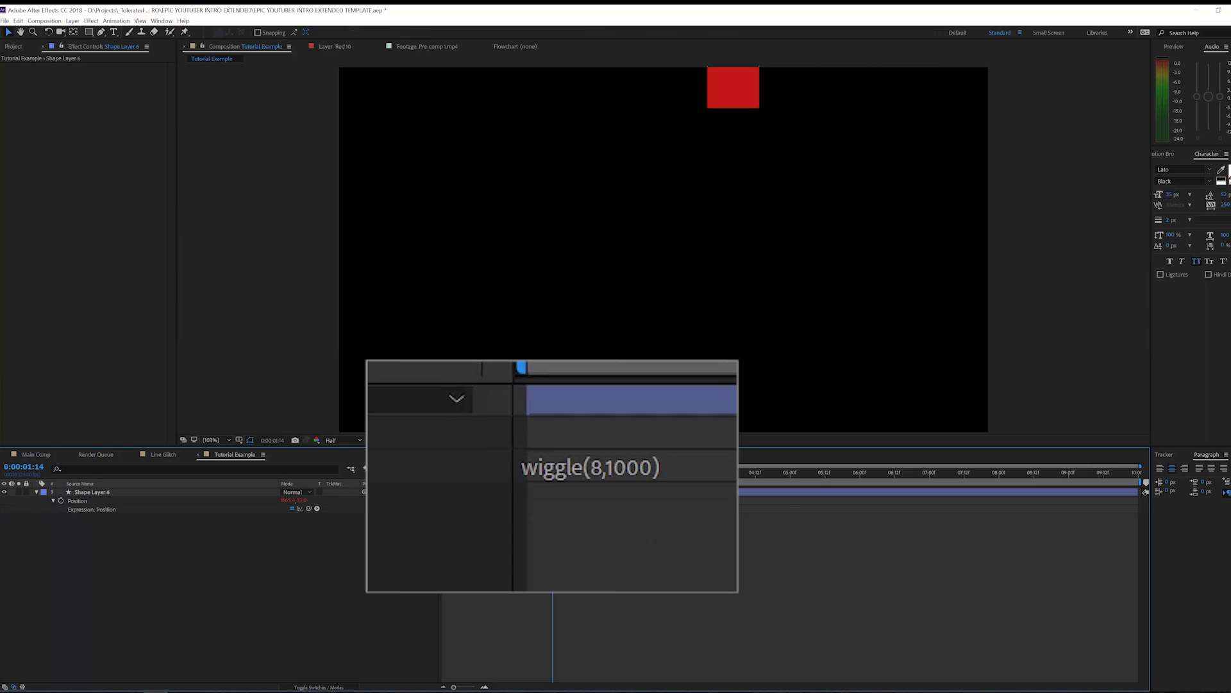
Step: Check the Tutorial Example composition's width and height in its settings
right_click(318, 557)
click(364, 576)
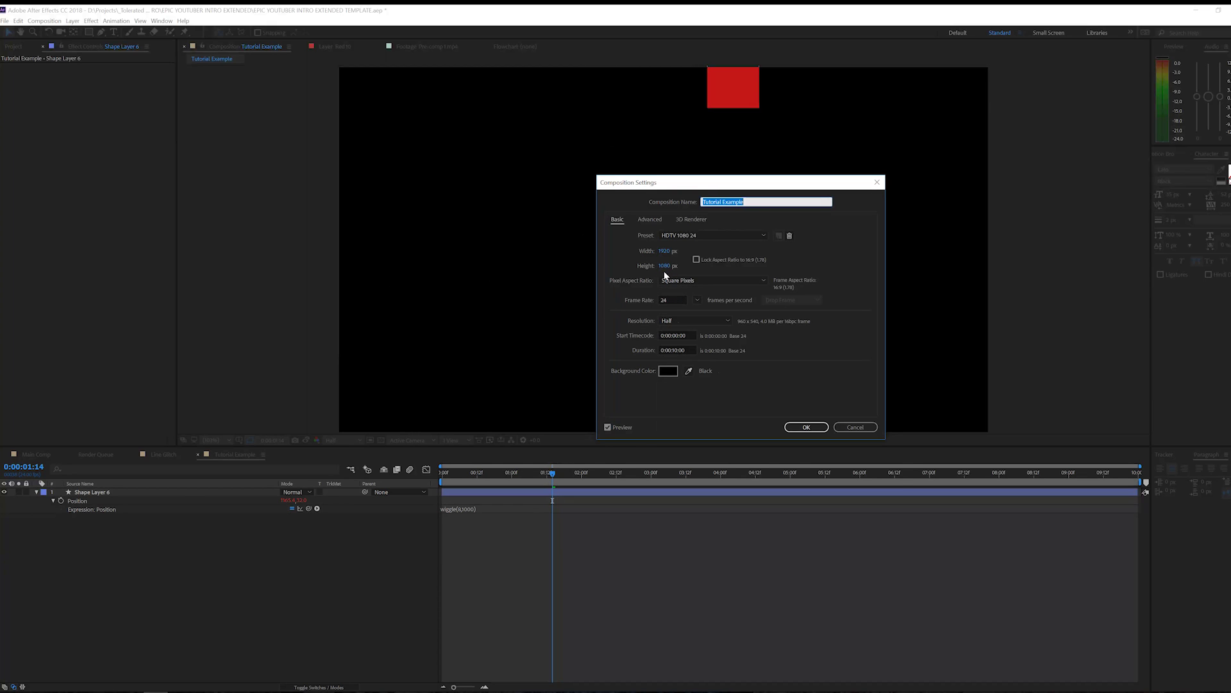
click(806, 428)
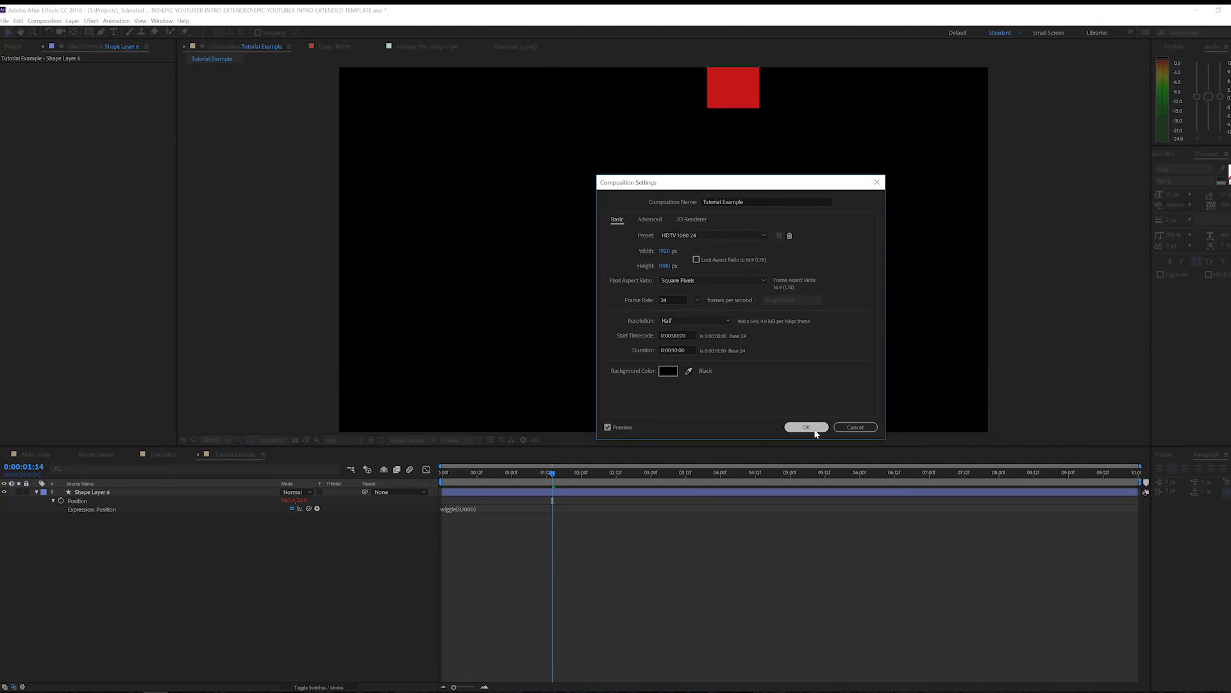
Step: Scrub through the wiggle motion to 0:00:06:08 and set the expression's amplitude to 1500
drag(553, 473, 883, 491)
click(464, 510)
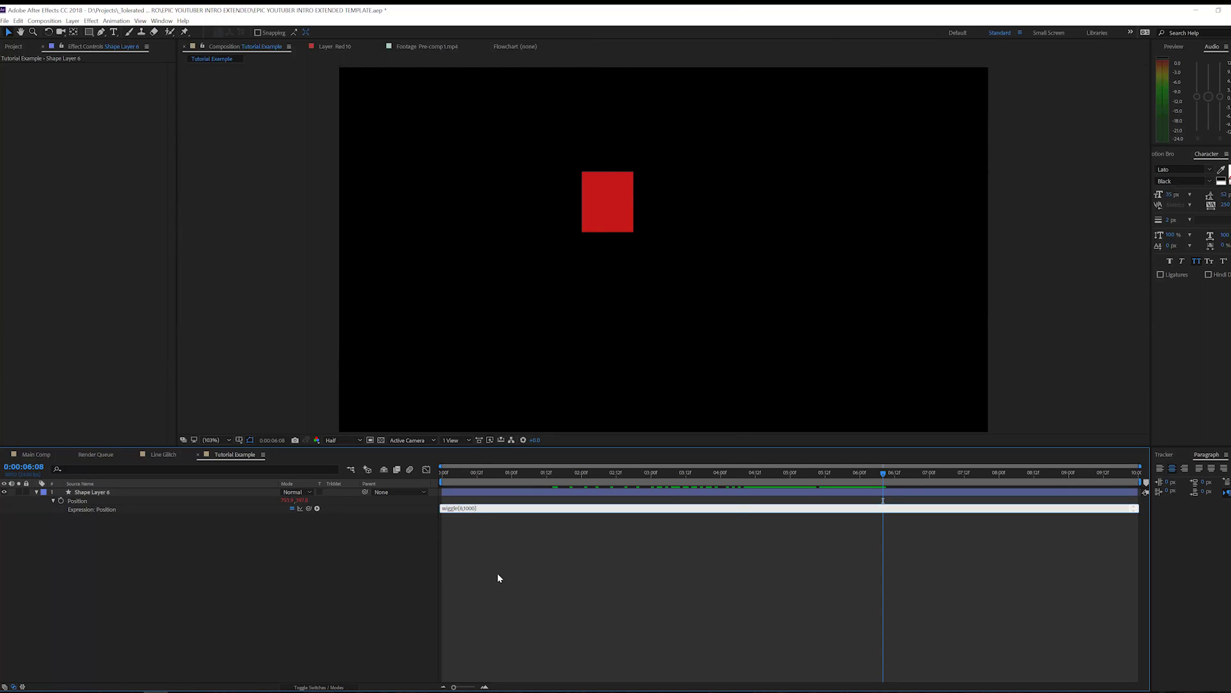
key(Delete)
key(Delete)
text(50)
key(KP_Enter)
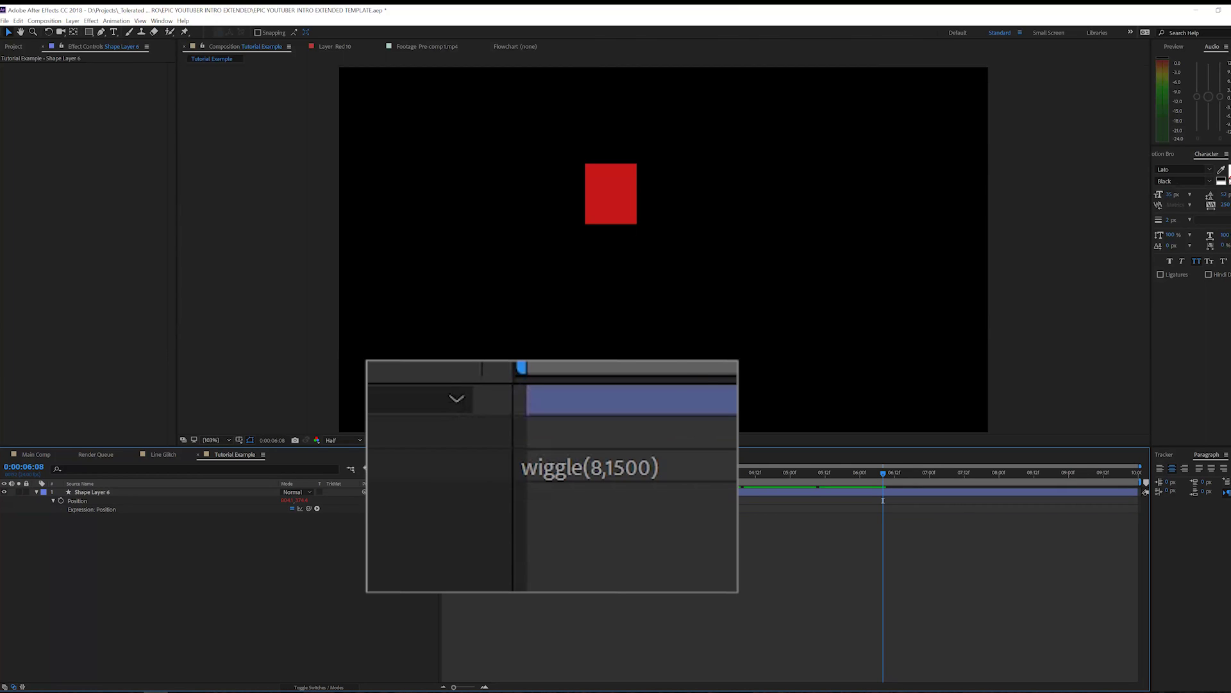
Step: Scrub from the start of the composition and play back the wiggle(8,1500) motion from 0:00:00:20
key(Home)
drag(452, 480, 501, 481)
click(515, 494)
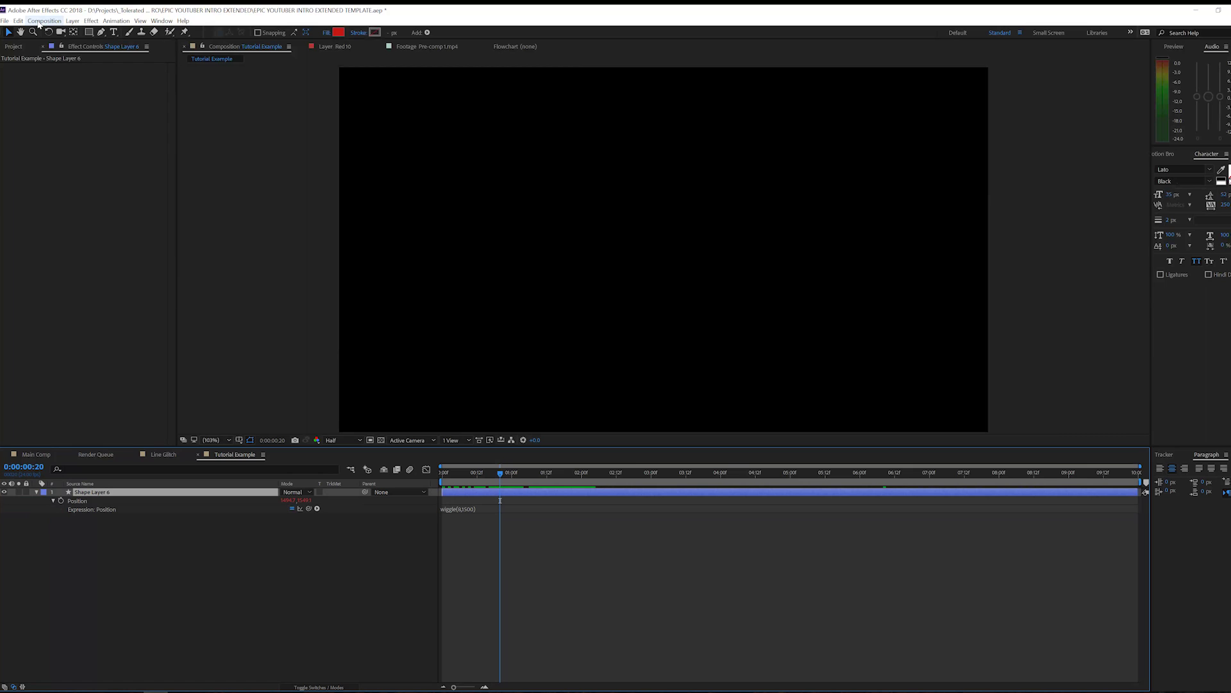
key(space)
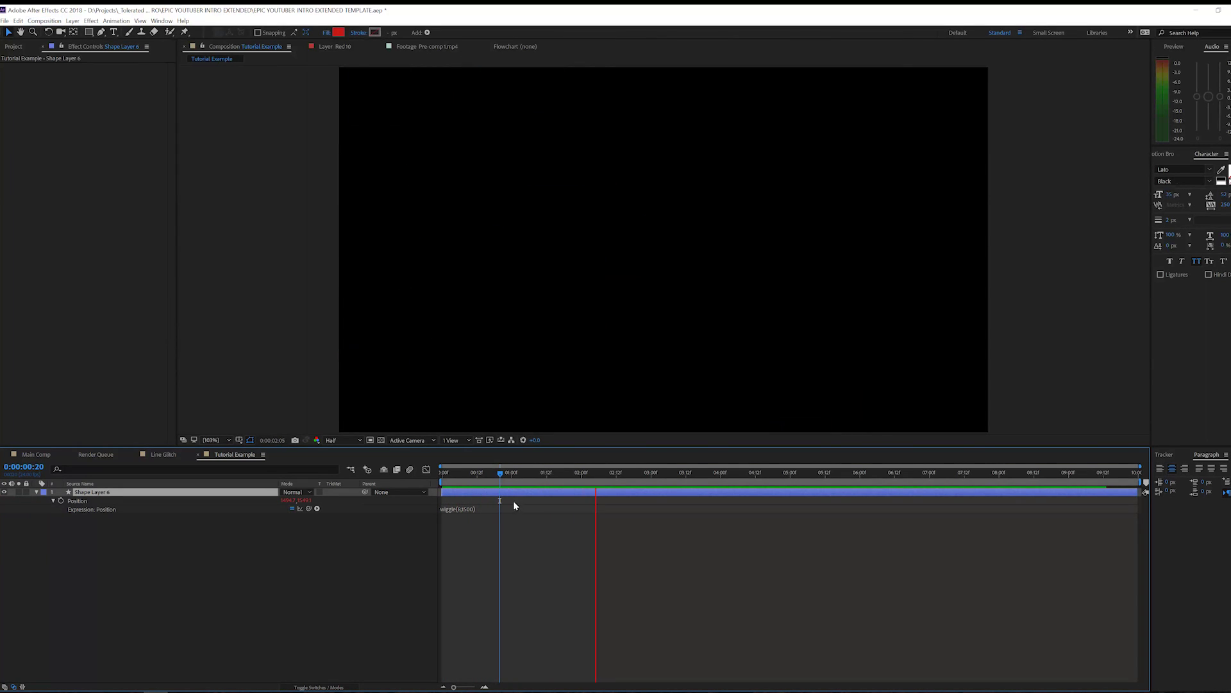
click(512, 476)
Step: Change the wiggle frequency to 3 in the Position expression and preview the slower movement
click(469, 509)
click(461, 509)
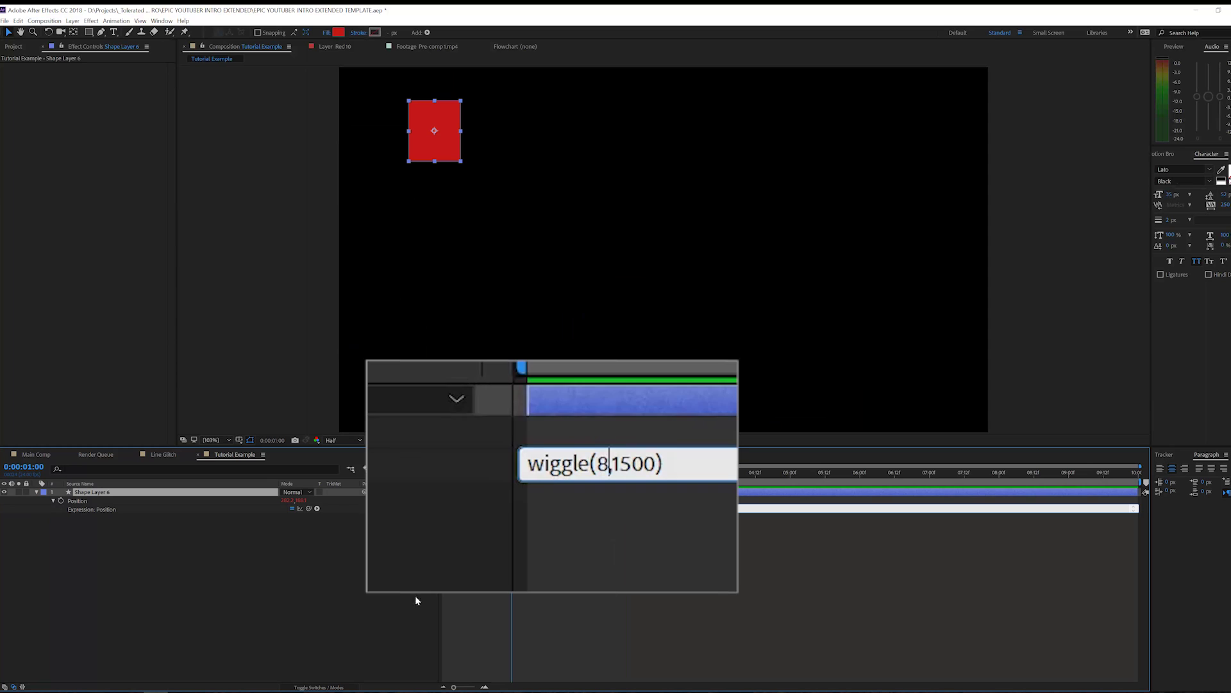
key(BackSpace)
text(3)
click(468, 594)
key(space)
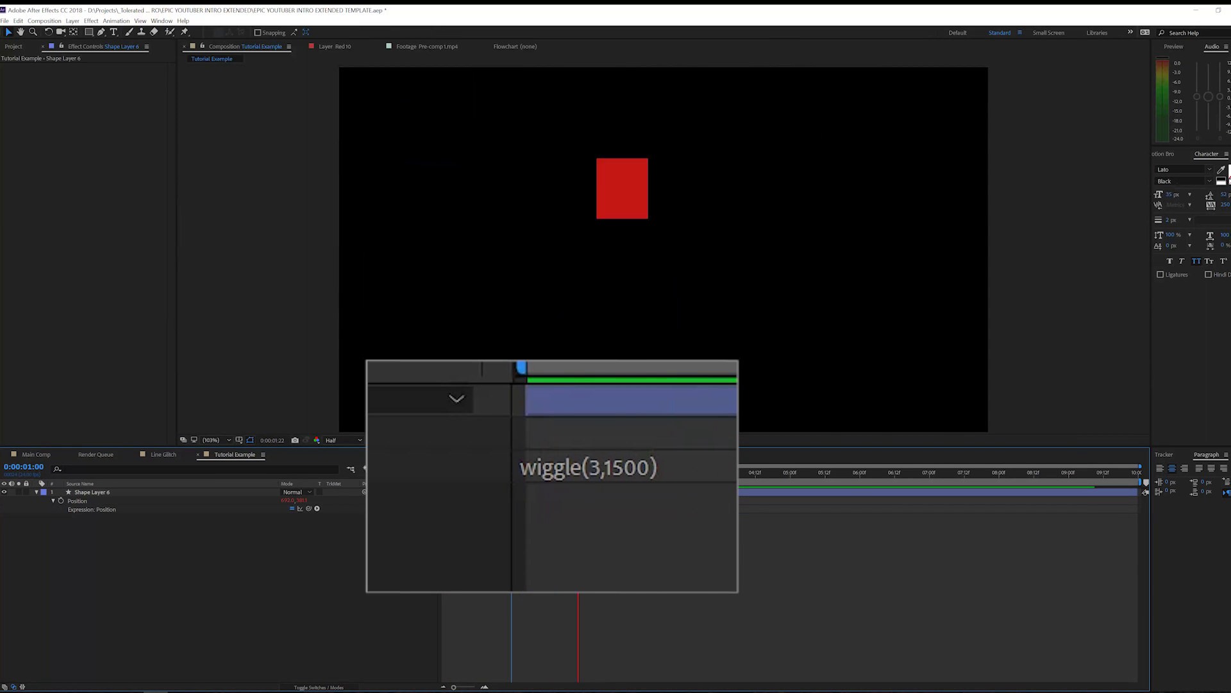
click(499, 477)
Step: Set the Position expression to wiggle(1,1500), preview the motion, and scrub to 0:00:01:13
click(601, 475)
click(606, 463)
key(BackSpace)
key(BackSpace)
key(BackSpace)
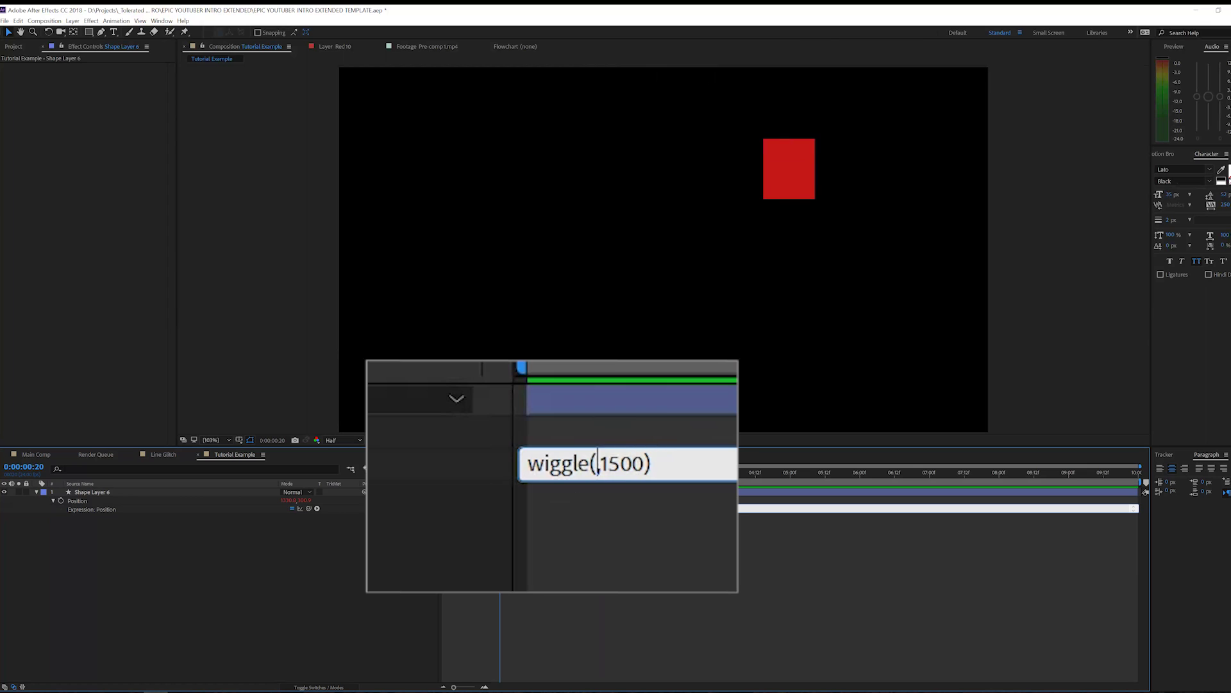
text((1)
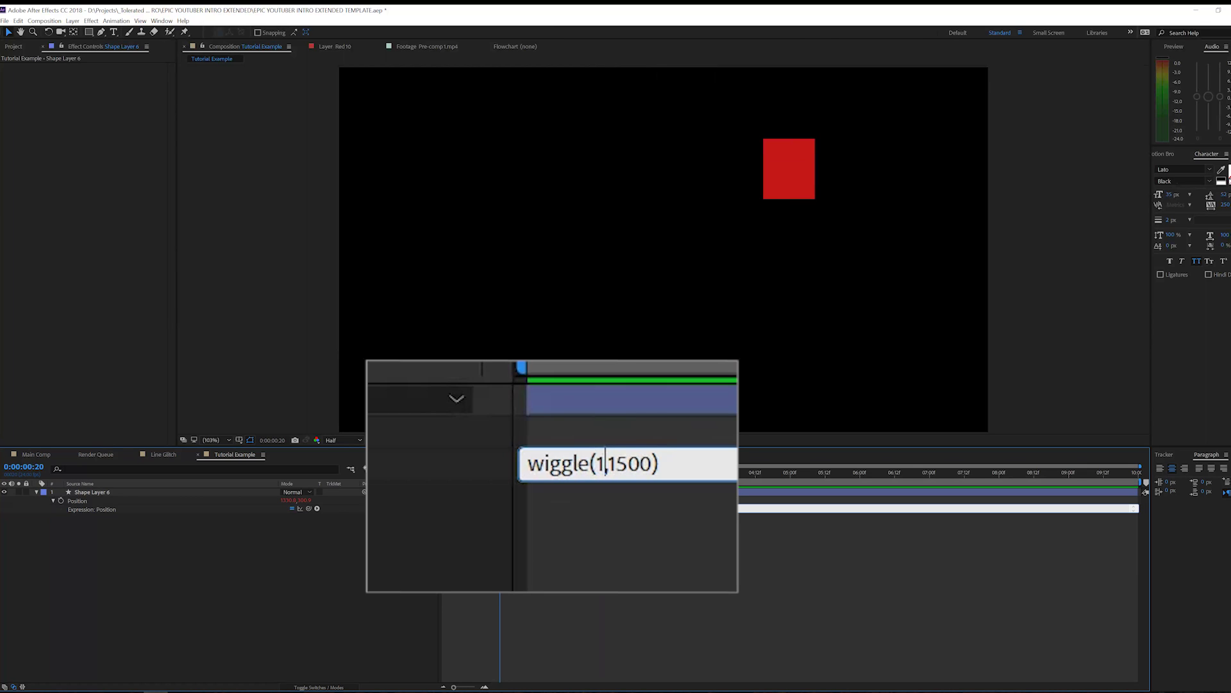
click(537, 568)
key(space)
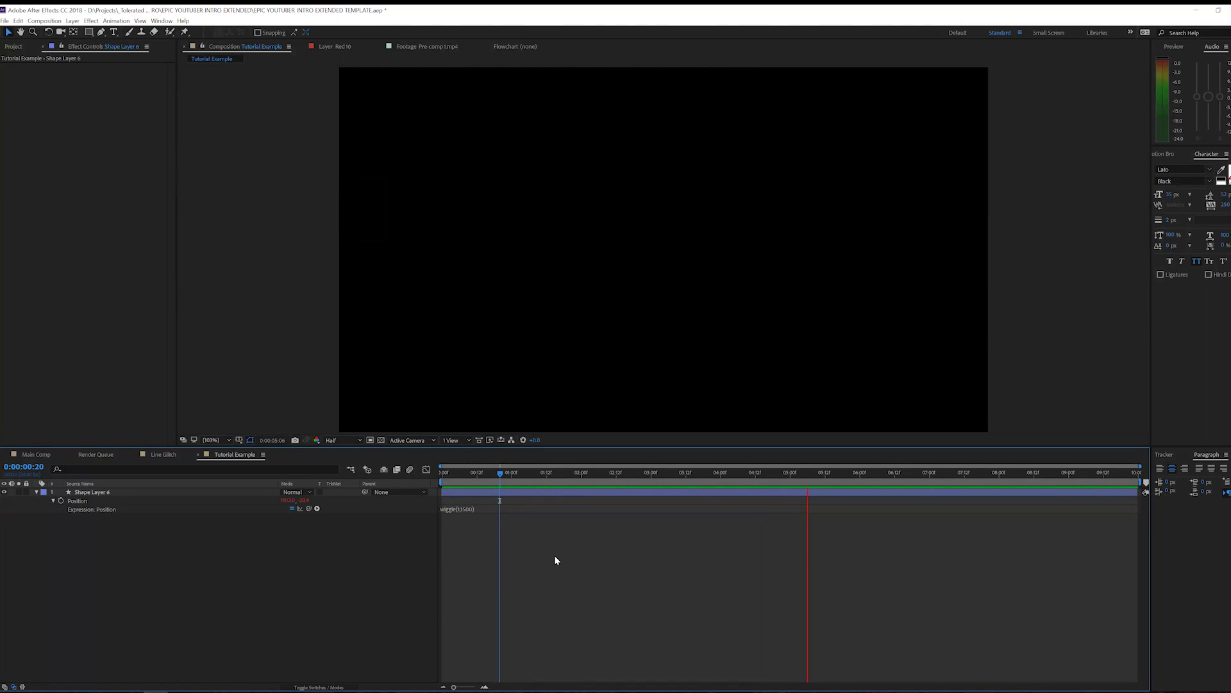
click(479, 478)
drag(479, 478, 548, 494)
Step: Enlarge the Position expression's editing area and insert an empty line above wiggle(1,1500)
click(470, 510)
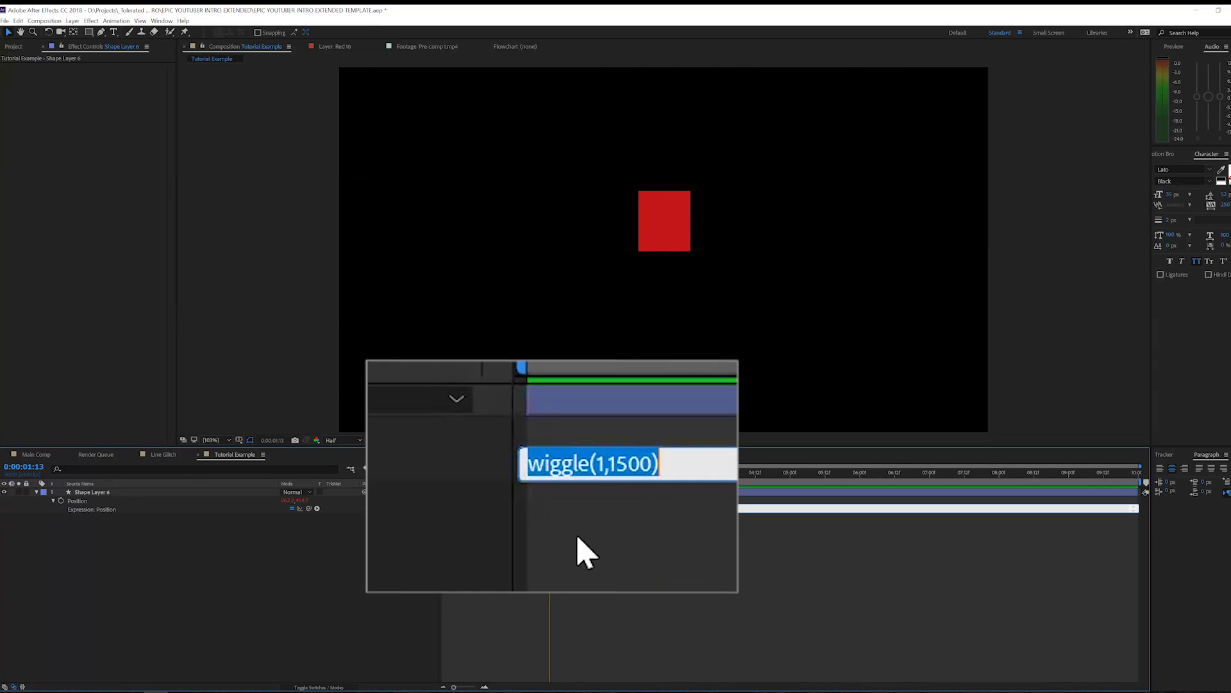
click(530, 463)
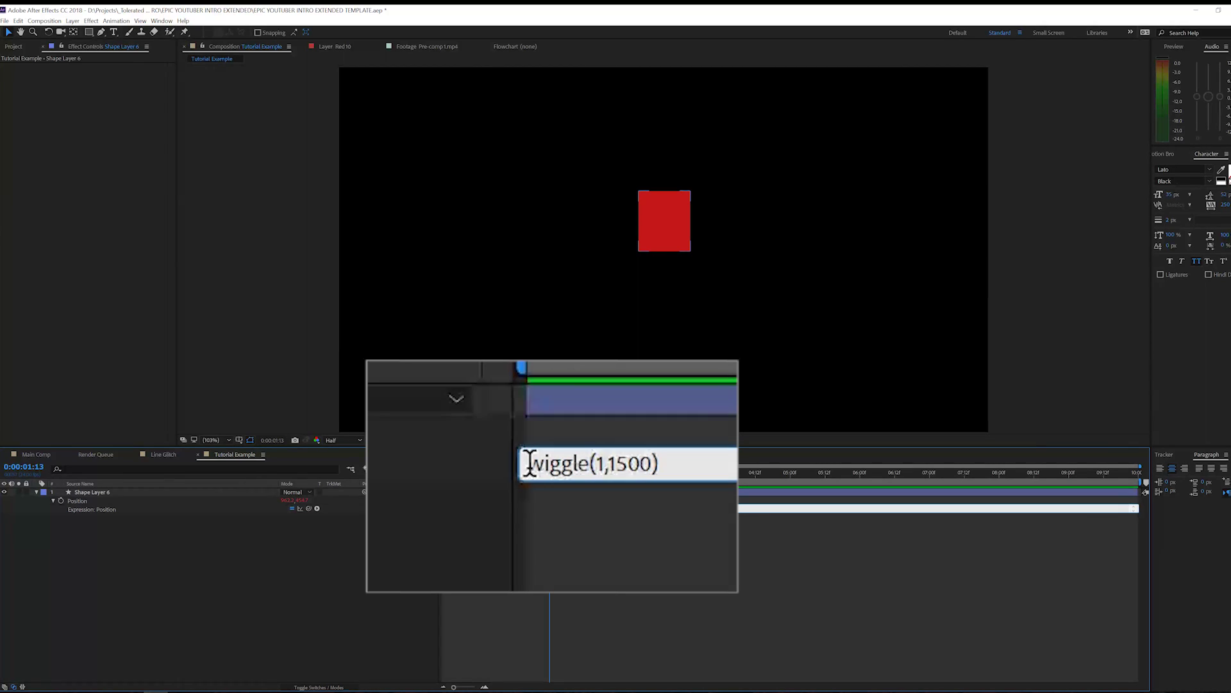
click(564, 467)
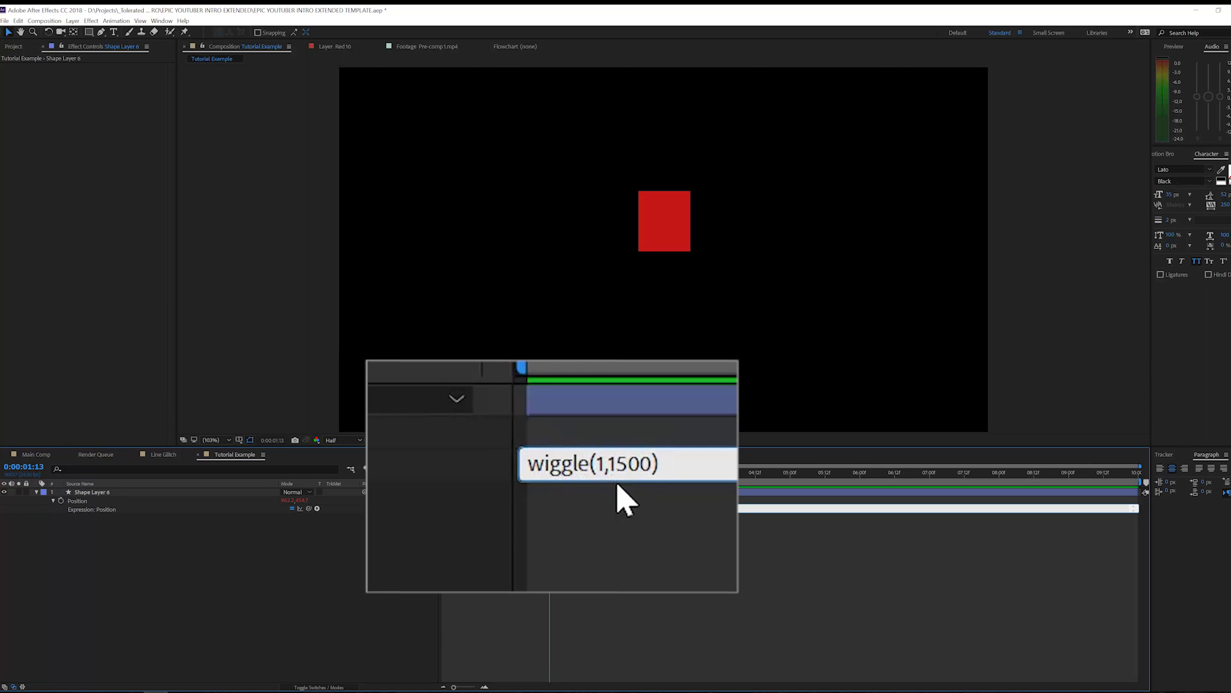
drag(617, 483, 617, 589)
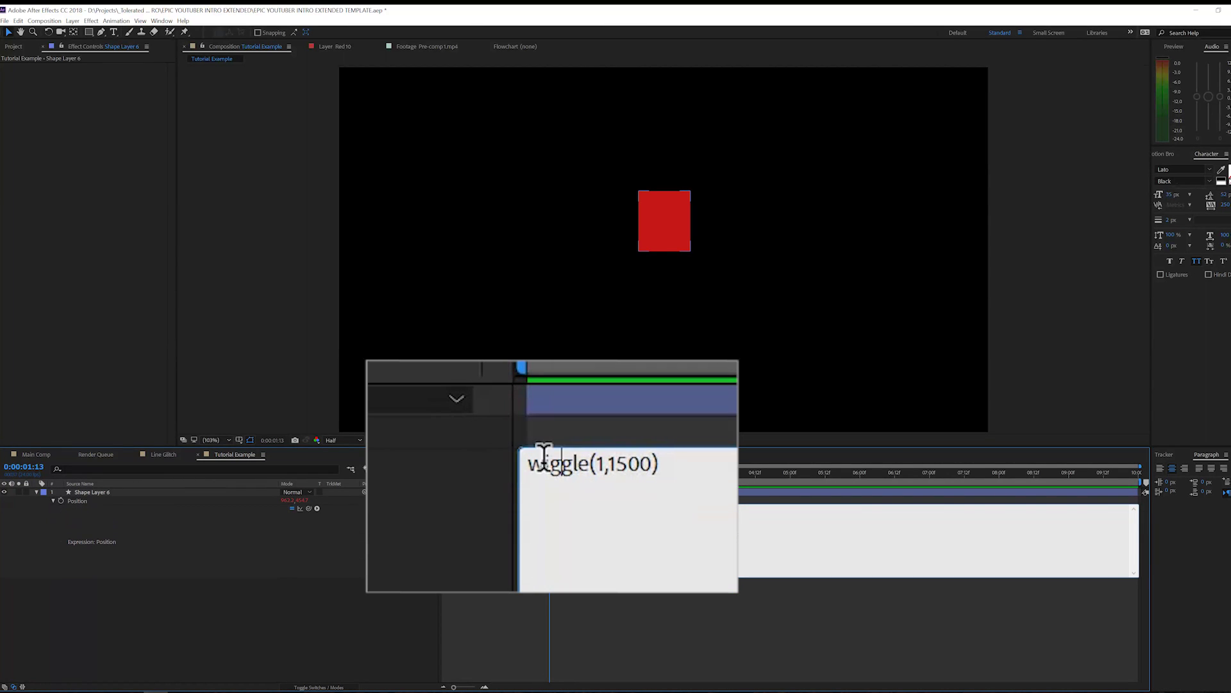
click(529, 463)
key(Return)
click(589, 468)
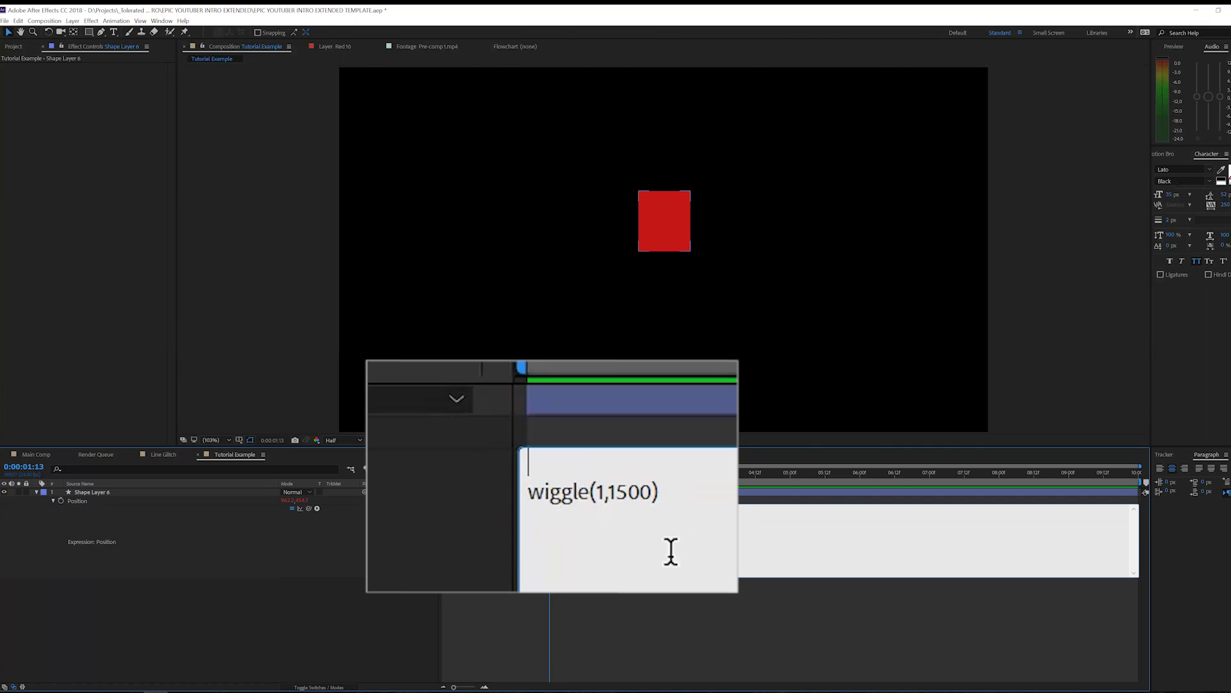
Step: Enter posterizeTime(8); on the empty line, end the wiggle(1,1500) line with a semicolon, and preview the motion from 0:00:00:13
text(P)
text(posterize)
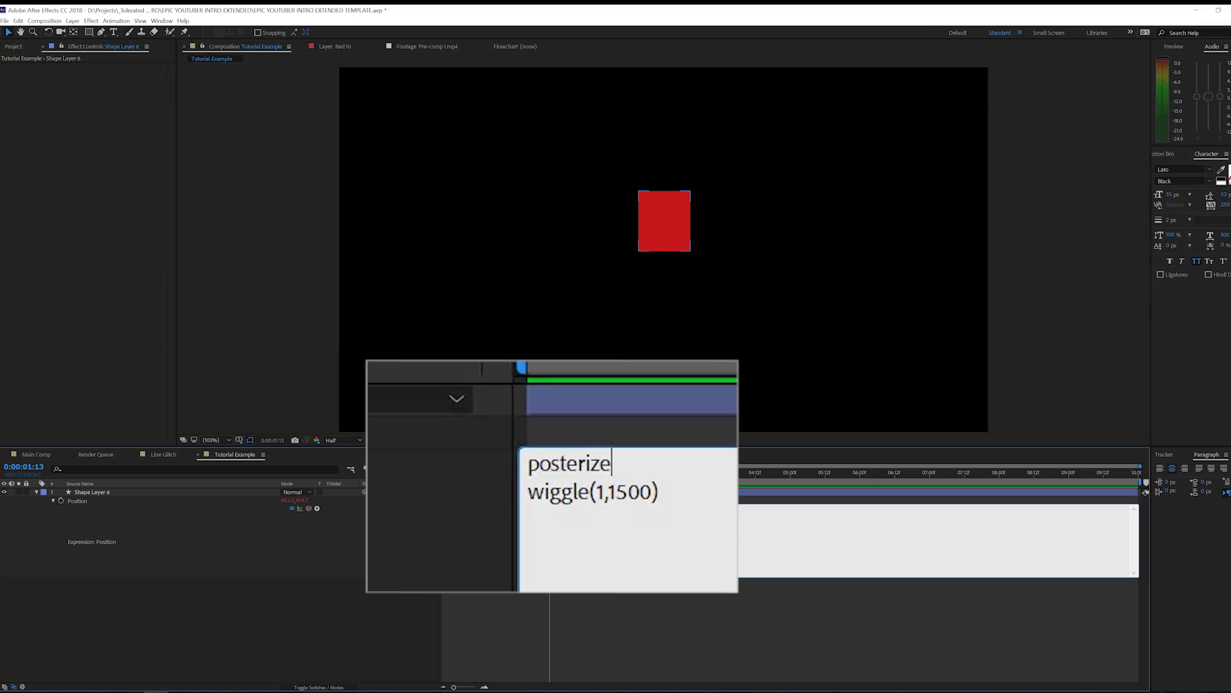
text(Time(8)
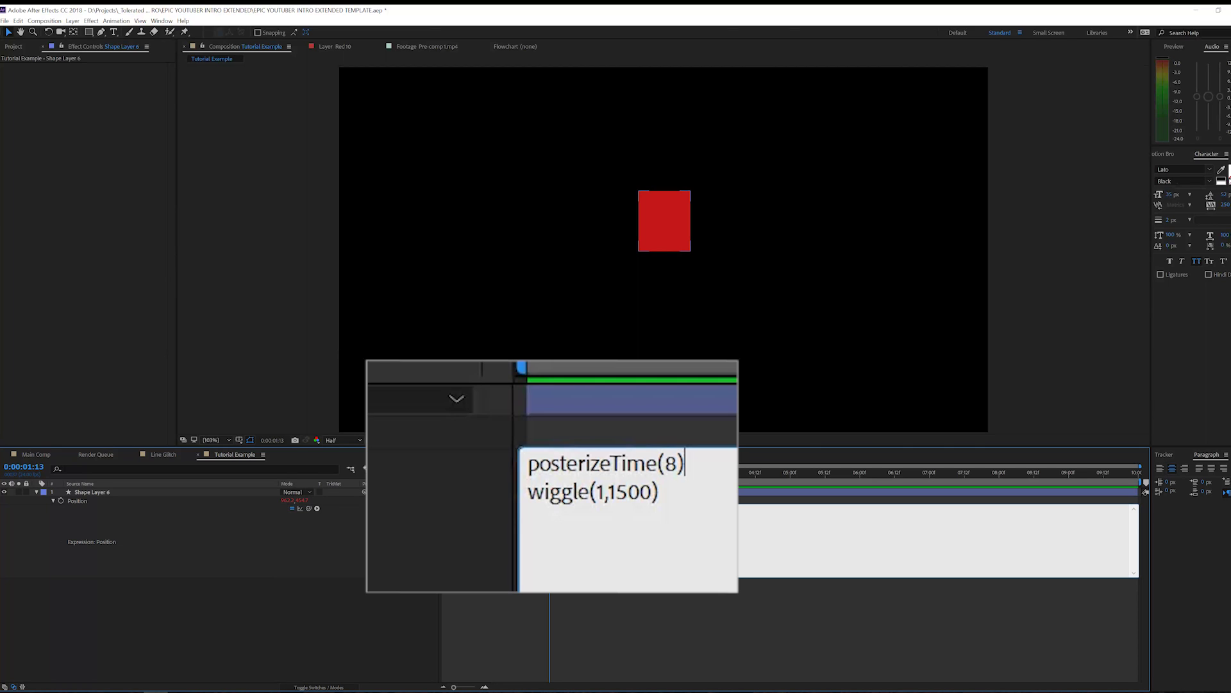
text(;)
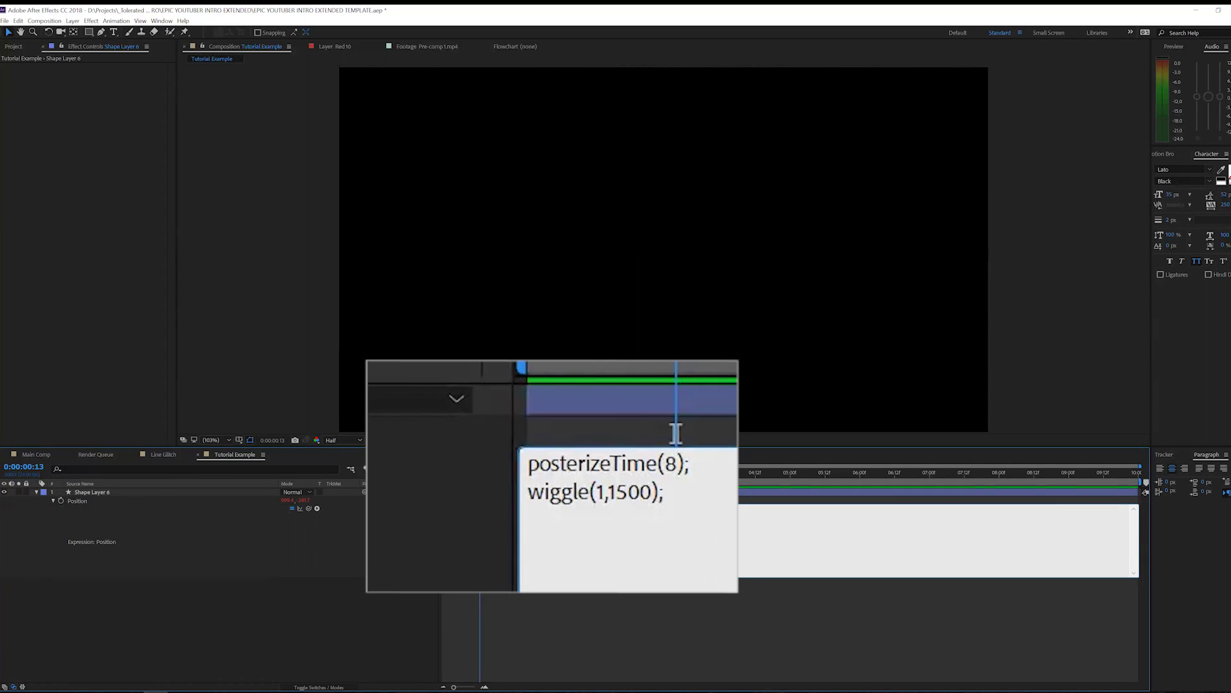
click(505, 615)
key(space)
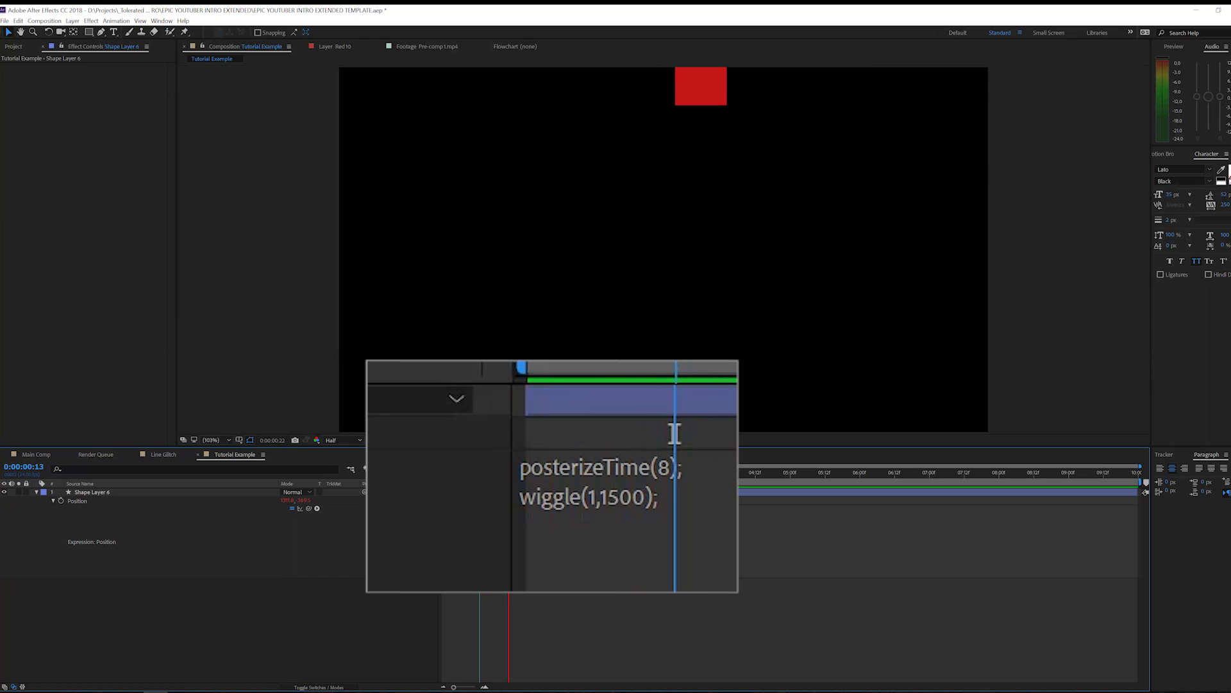
key(space)
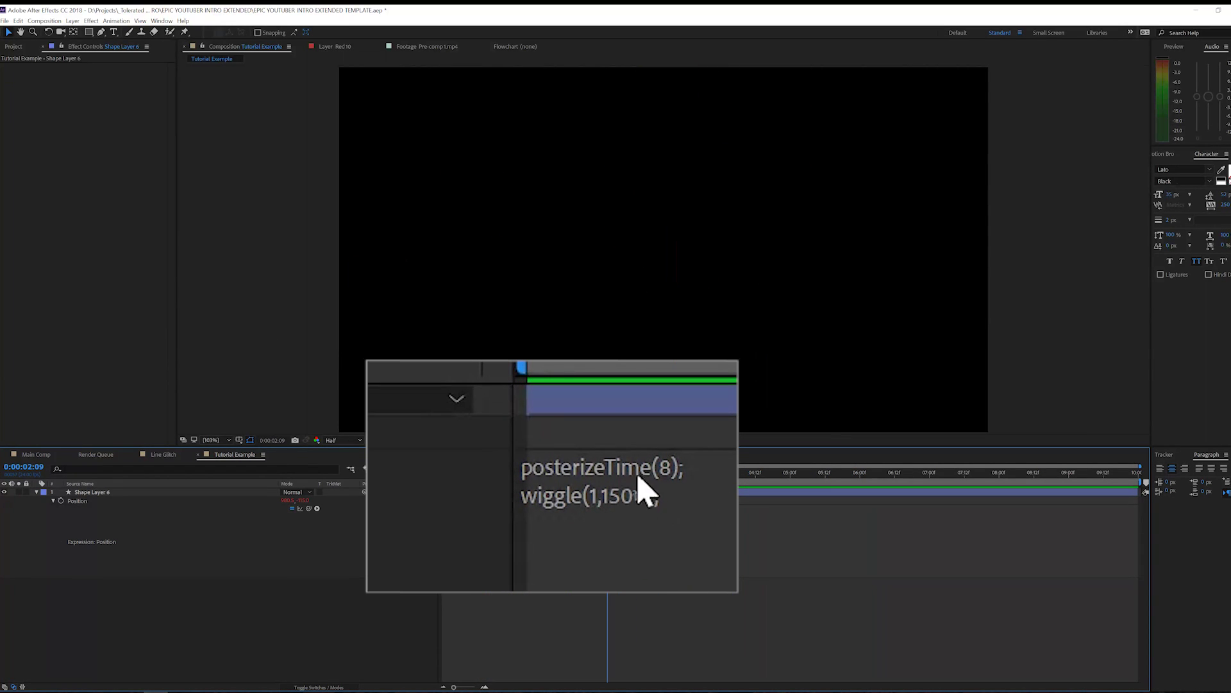
Step: Check the posterizeTime(8) value in the Position expression and scrub the playhead to inspect the stepped motion
click(671, 465)
click(671, 464)
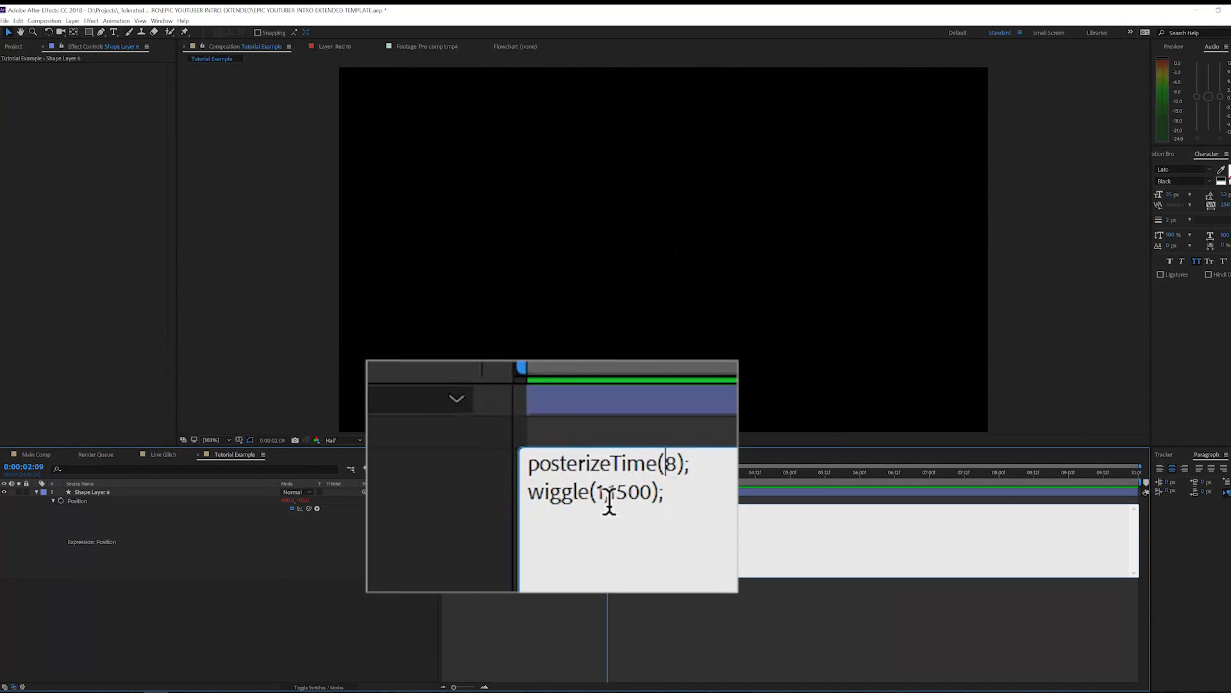
click(666, 459)
click(698, 492)
mouse_move(608, 472)
mouse_down()
mouse_move(572, 472)
mouse_move(587, 473)
mouse_up()
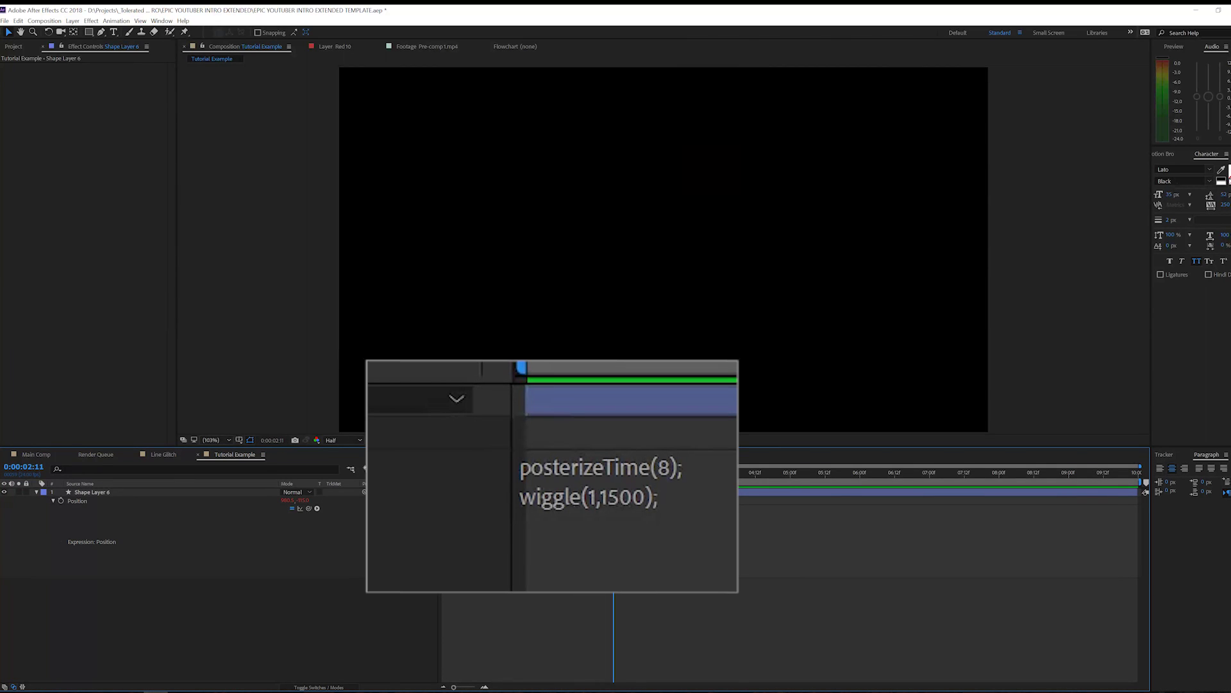
Step: Change the posterizeTime value in the Position expression to 1, preview the motion, and scrub to 0:00:04:13
click(667, 466)
key(Delete)
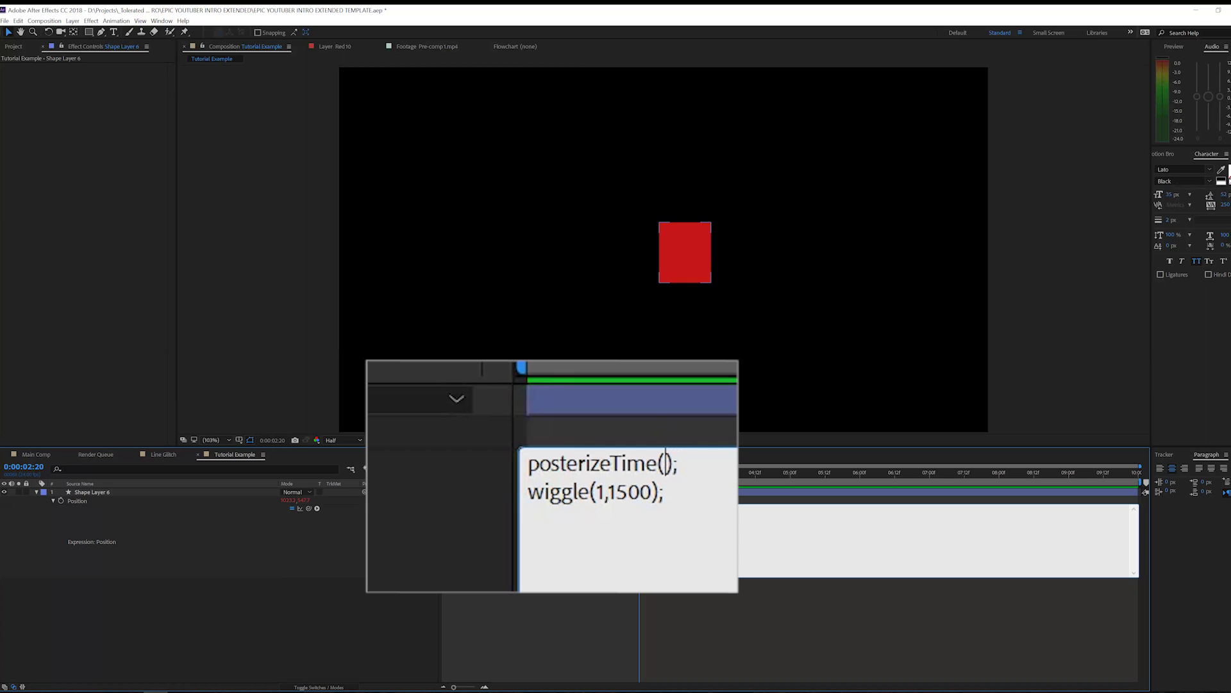
text(1)
key(KP_Enter)
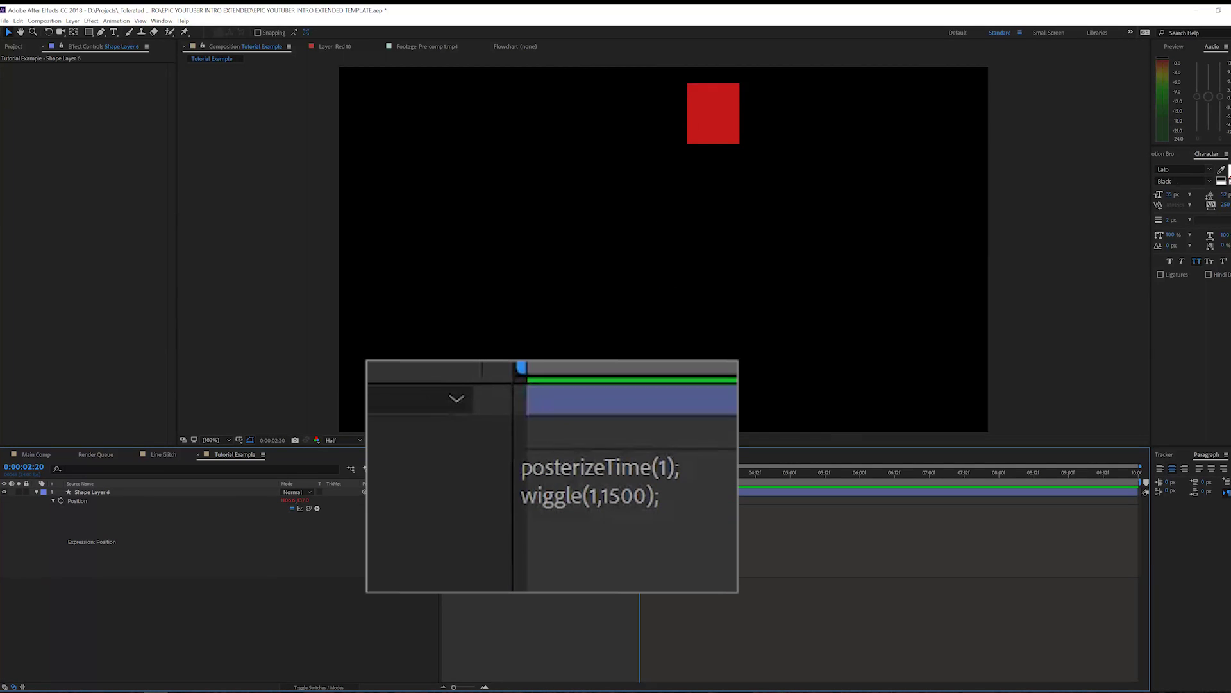
key(space)
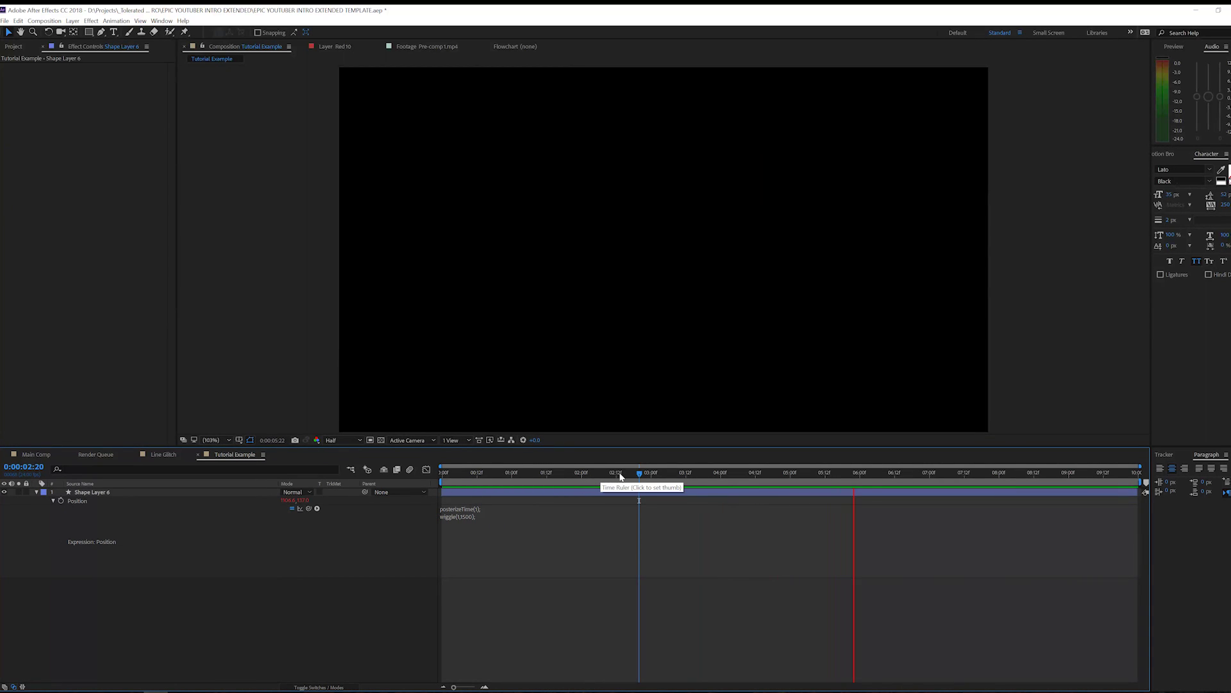
drag(626, 481, 758, 482)
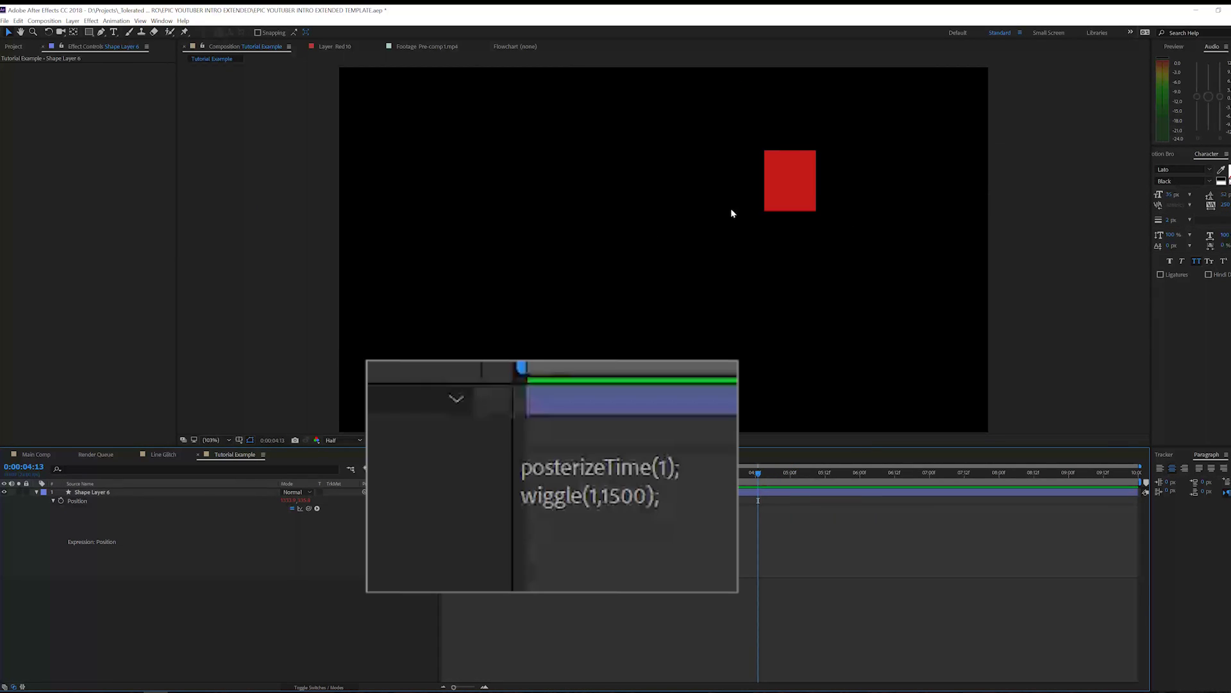
Step: Set the posterizeTime value in the Position expression to 3, preview the motion, and move the playhead to 0:00:01:15
click(477, 508)
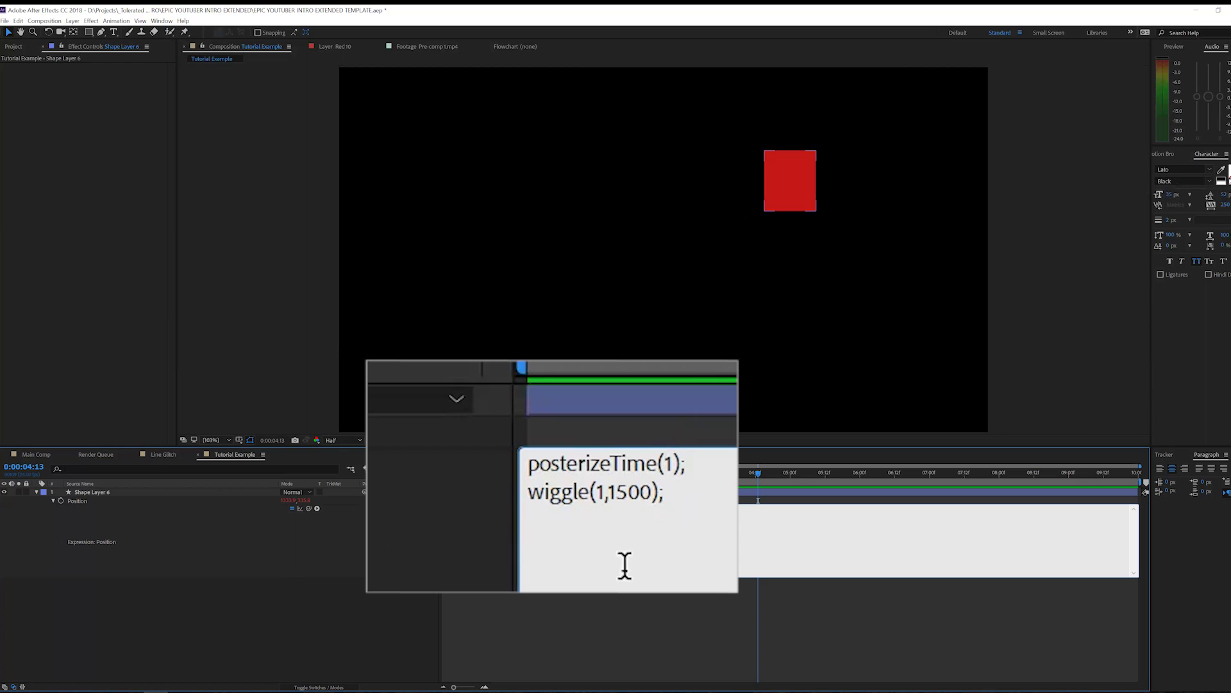
key(BackSpace)
text(3)
click(510, 610)
key(space)
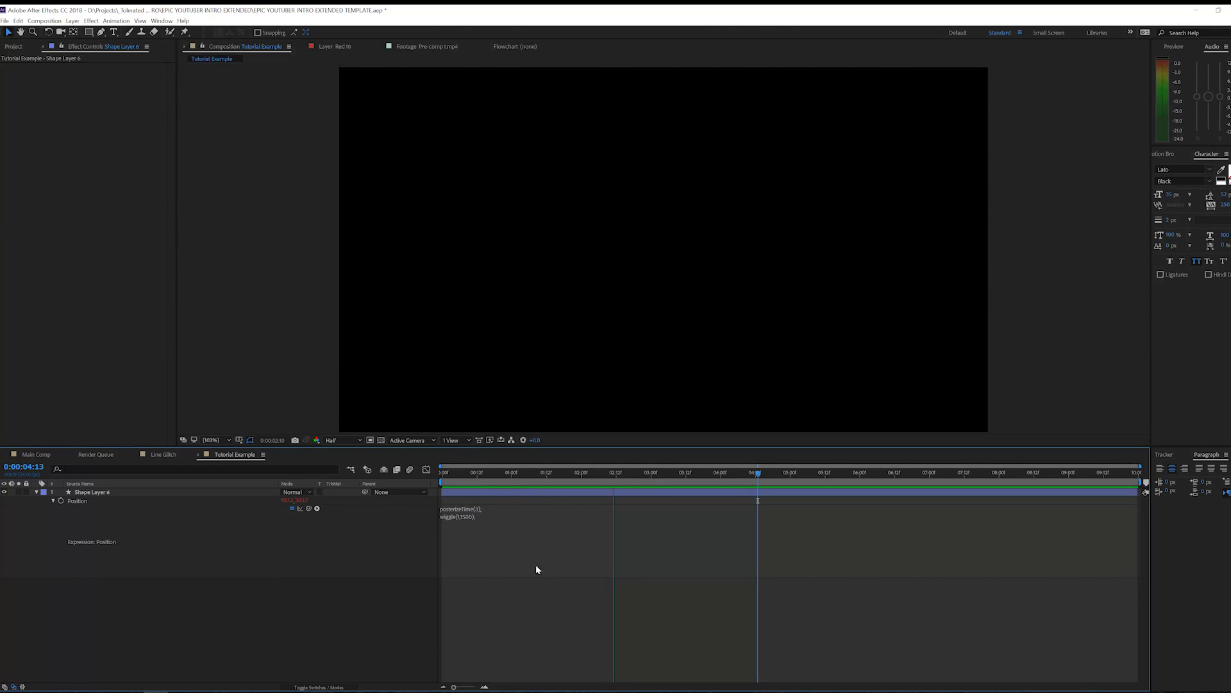
click(555, 474)
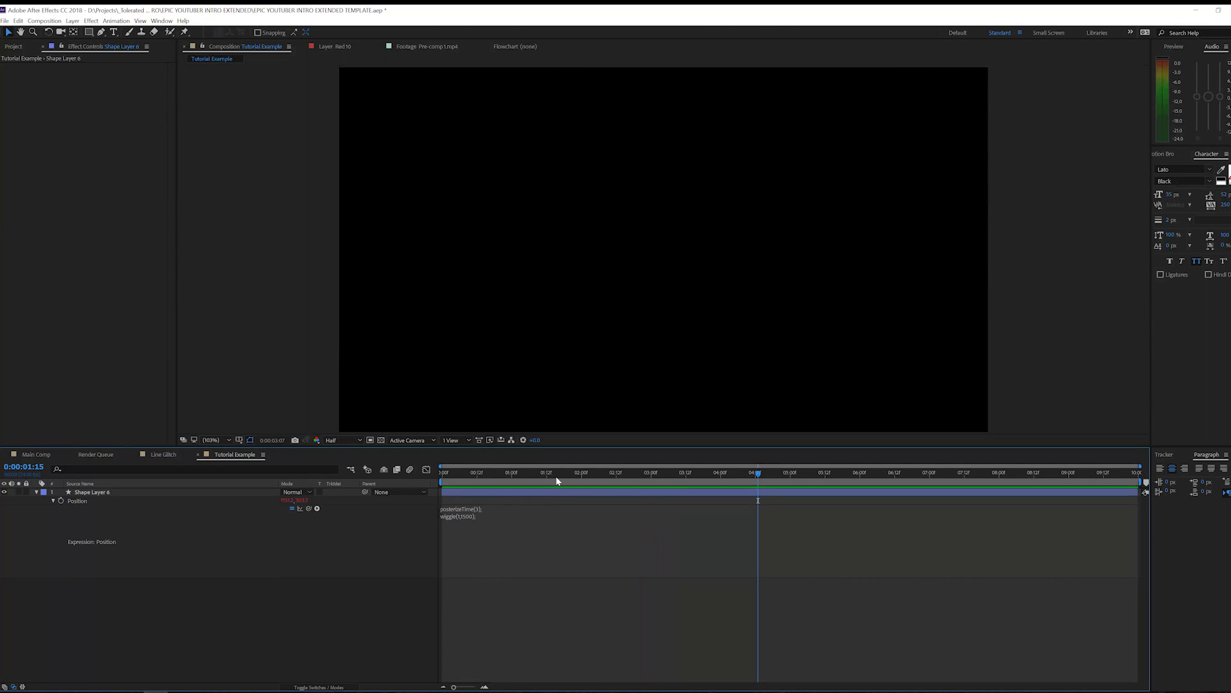
Step: Copy the rectangle's full Position expression, posterizeTime(3); wiggle(1,1500);, and paste it as an expression on the layer's Opacity
click(101, 493)
click(462, 513)
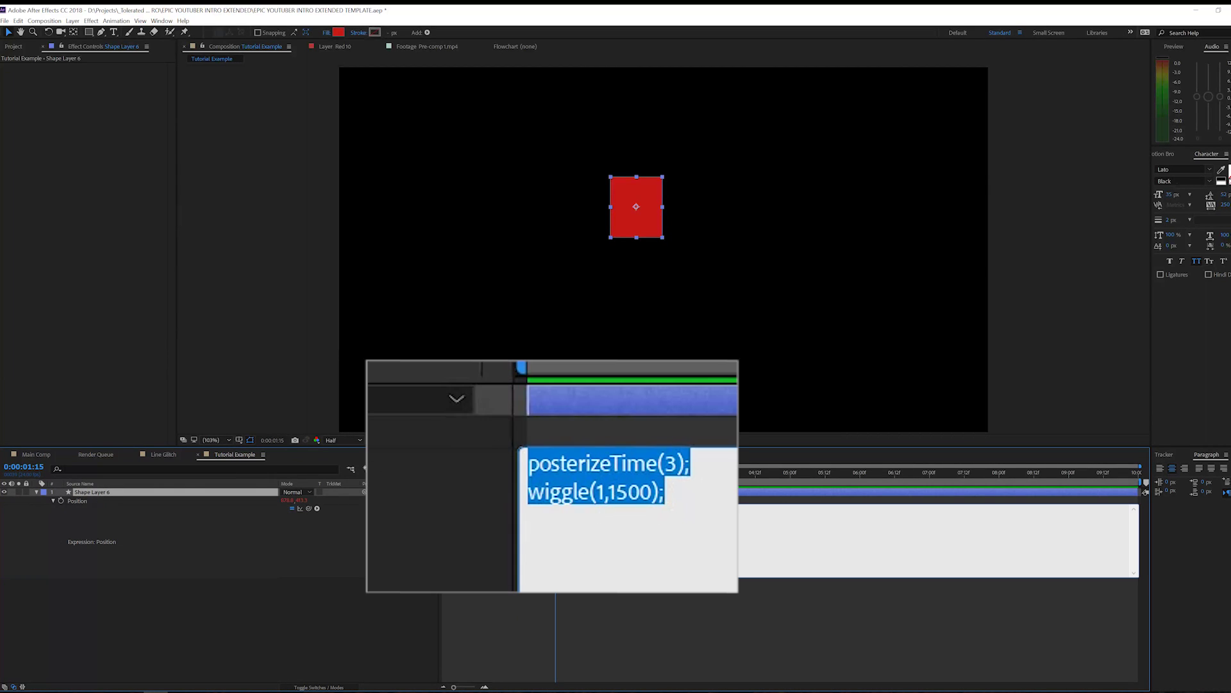
click(198, 495)
key(t)
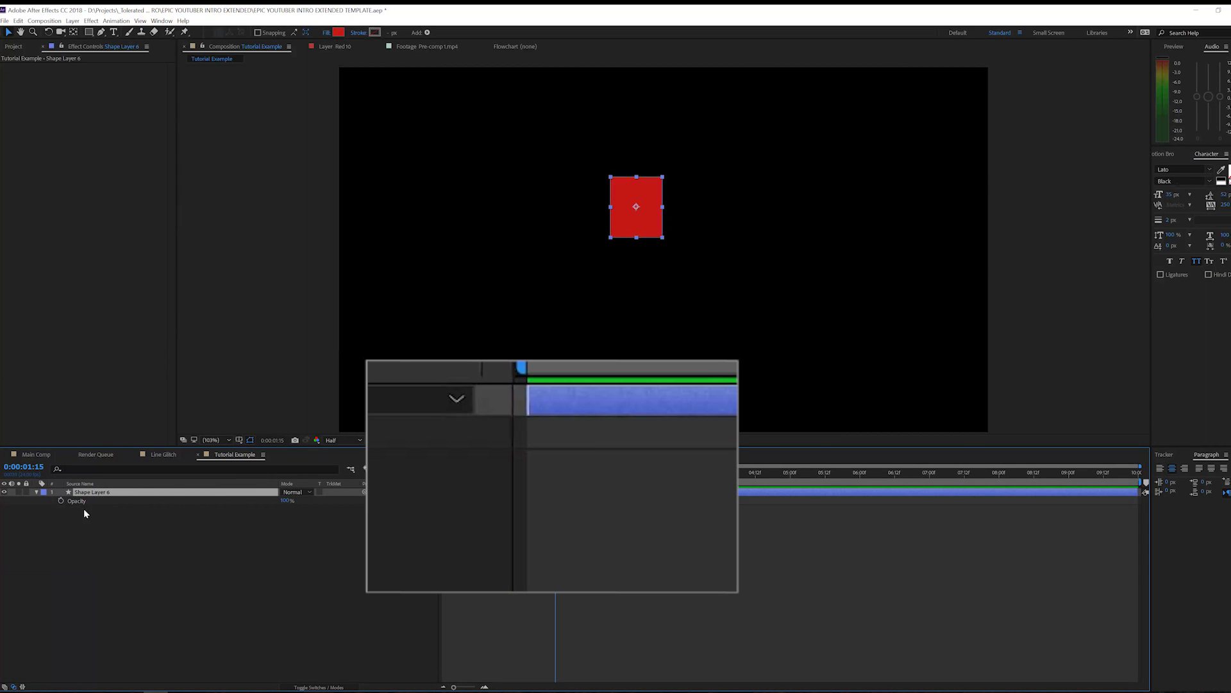
alt+click(60, 500)
text(wiggle(1,1500);)
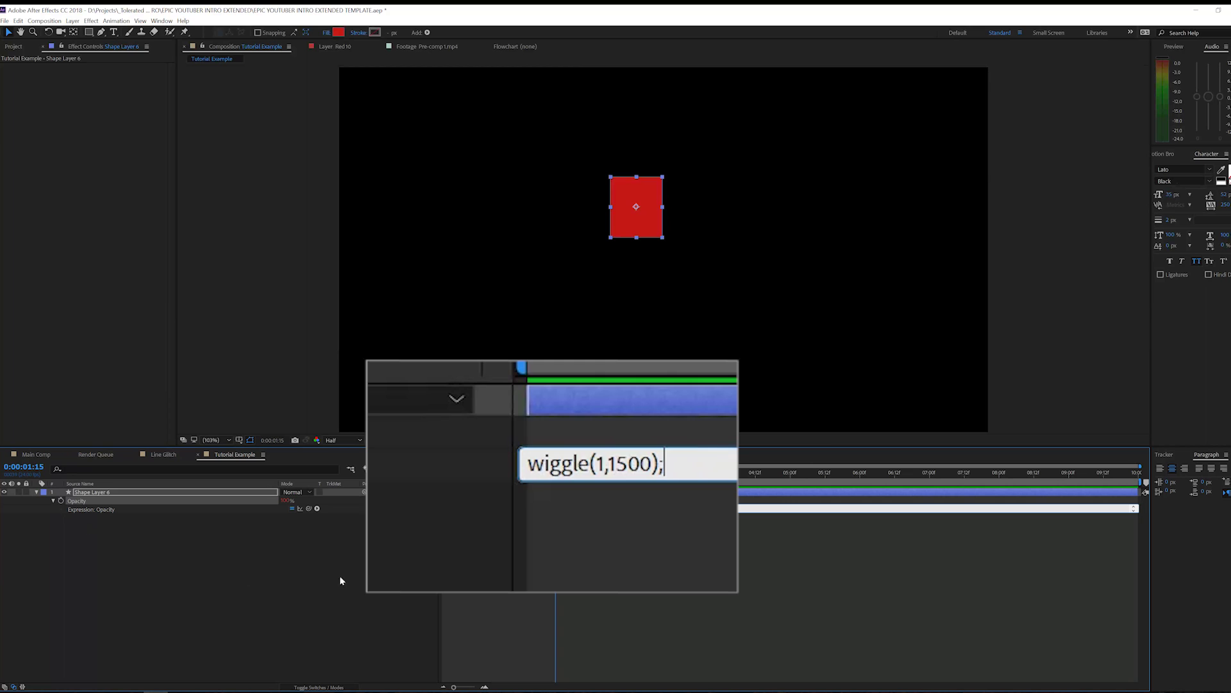
click(340, 581)
Step: Lower the wiggle amplitude in the Opacity expression to a three-digit value, keeping posterizeTime(3) and the frequency of 1
click(478, 510)
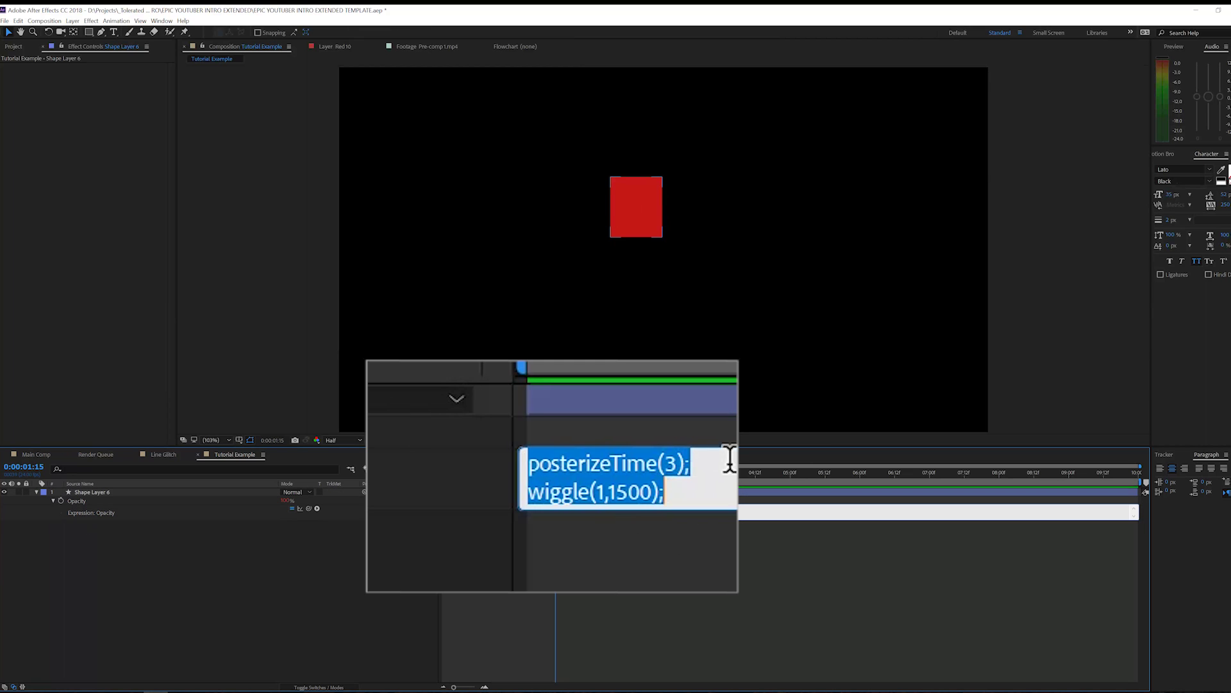
click(604, 491)
key(BackSpace)
key(BackSpace)
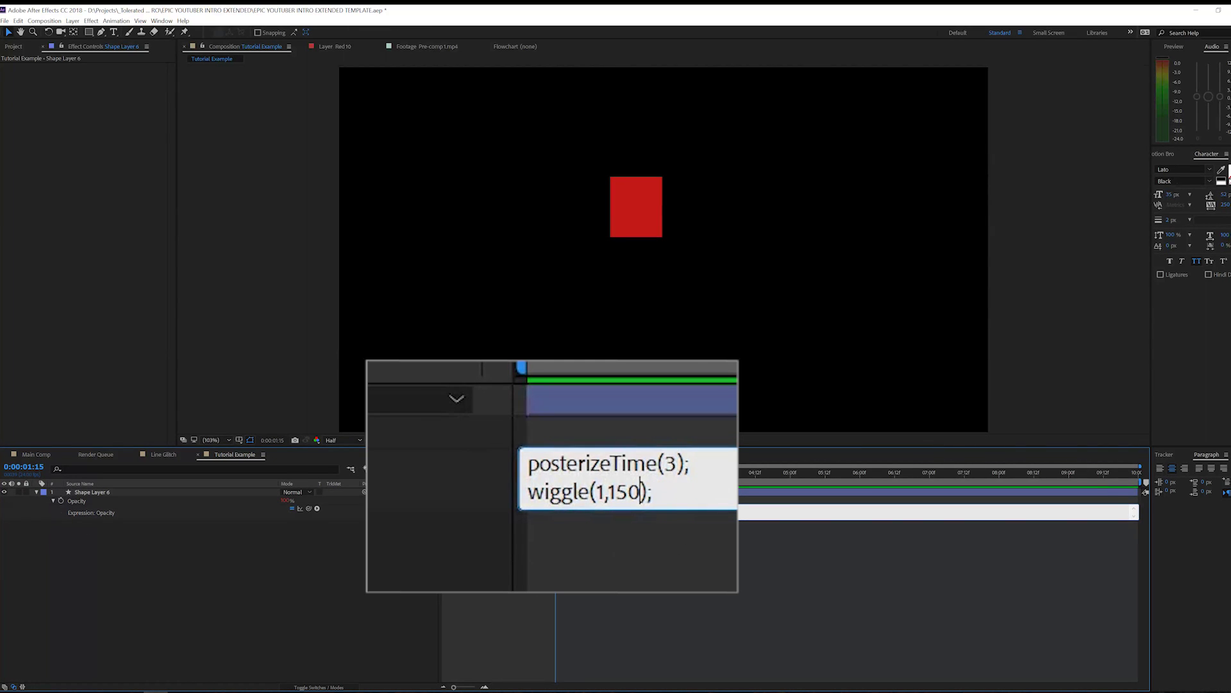
text(0)
click(474, 567)
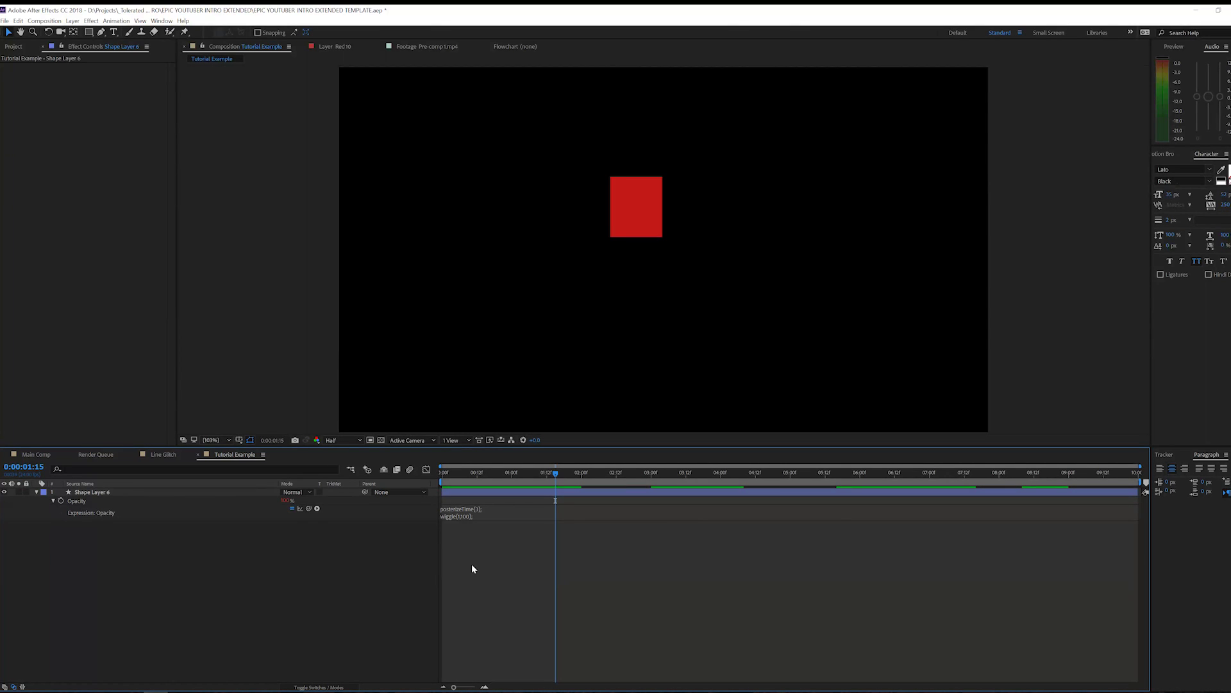
Step: Preview the rectangle's opacity changes, then inspect them by scrubbing to 0:00:04:12 and 0:00:02:07 with the rectangle selected
key(space)
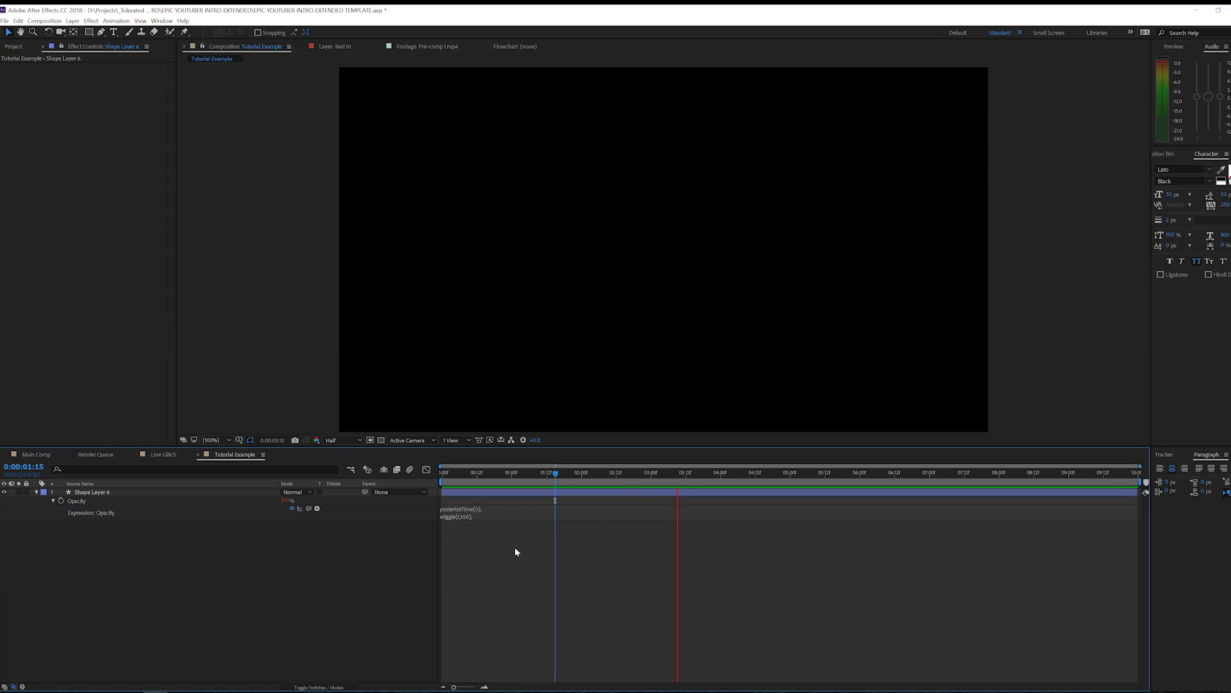
drag(667, 478, 755, 478)
click(728, 180)
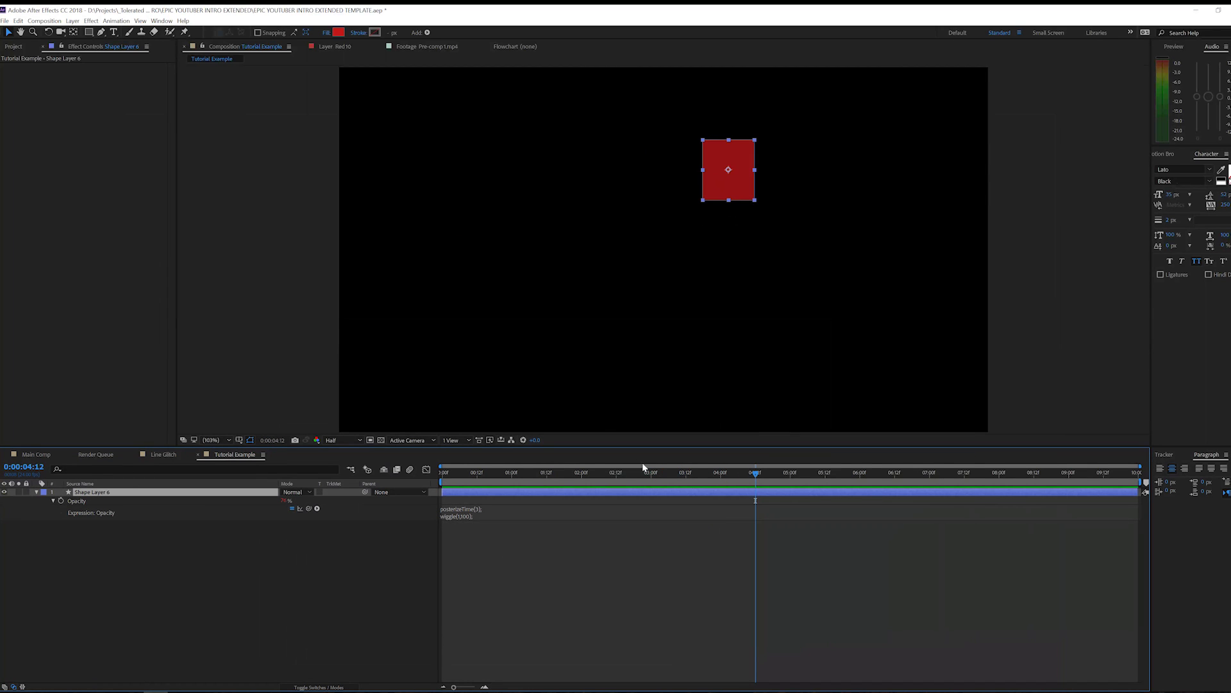
drag(644, 473, 602, 480)
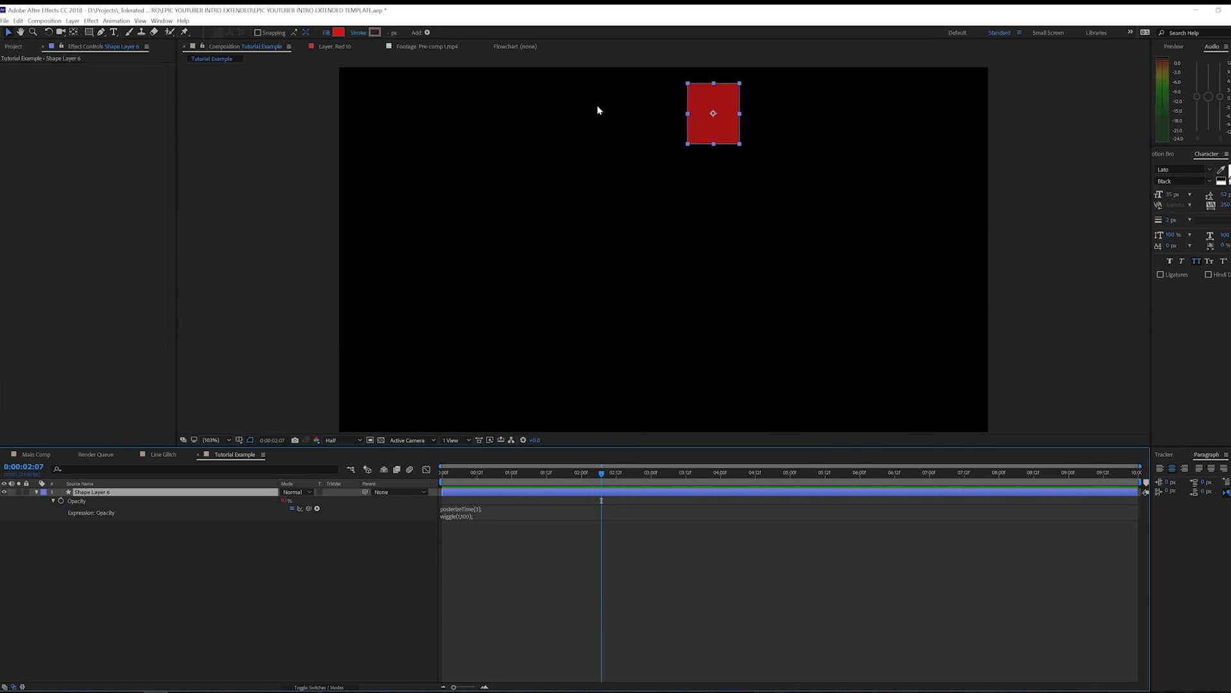
Step: Add the expression posterizeTime(3); wiggle(1,150); to the rectangle's Scale, move the playhead to 0:00:04:06, and preview the result
key(s)
alt+click(61, 502)
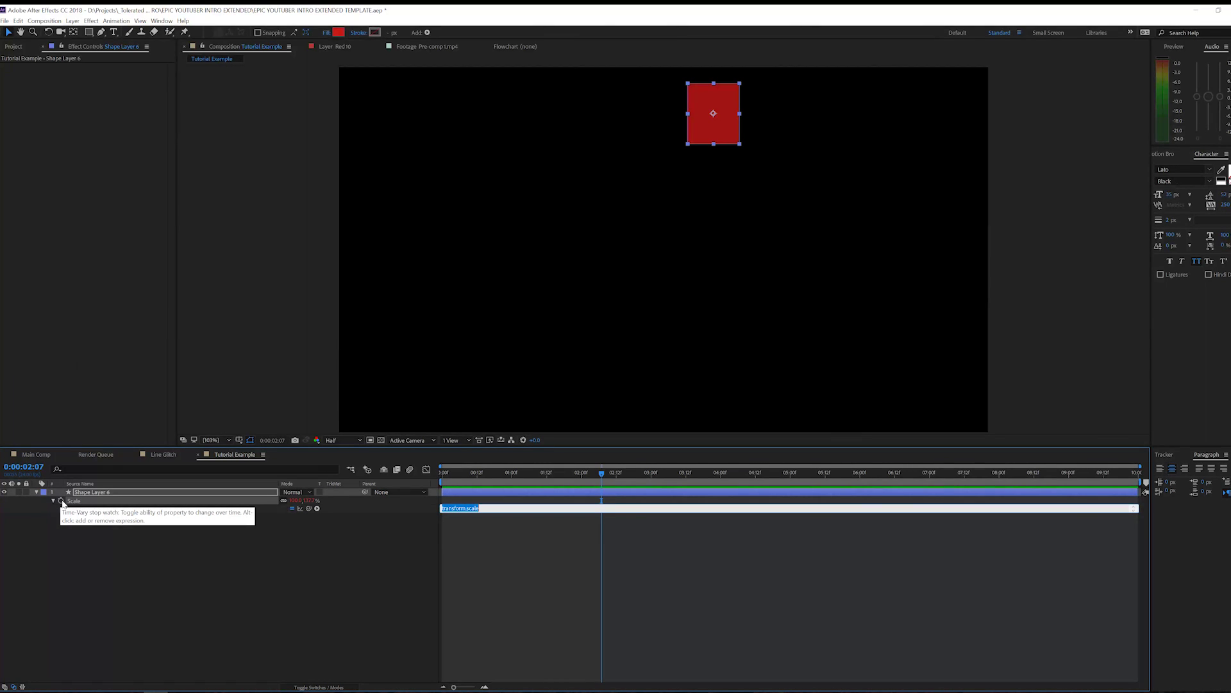
text(wiggle(1,1500);)
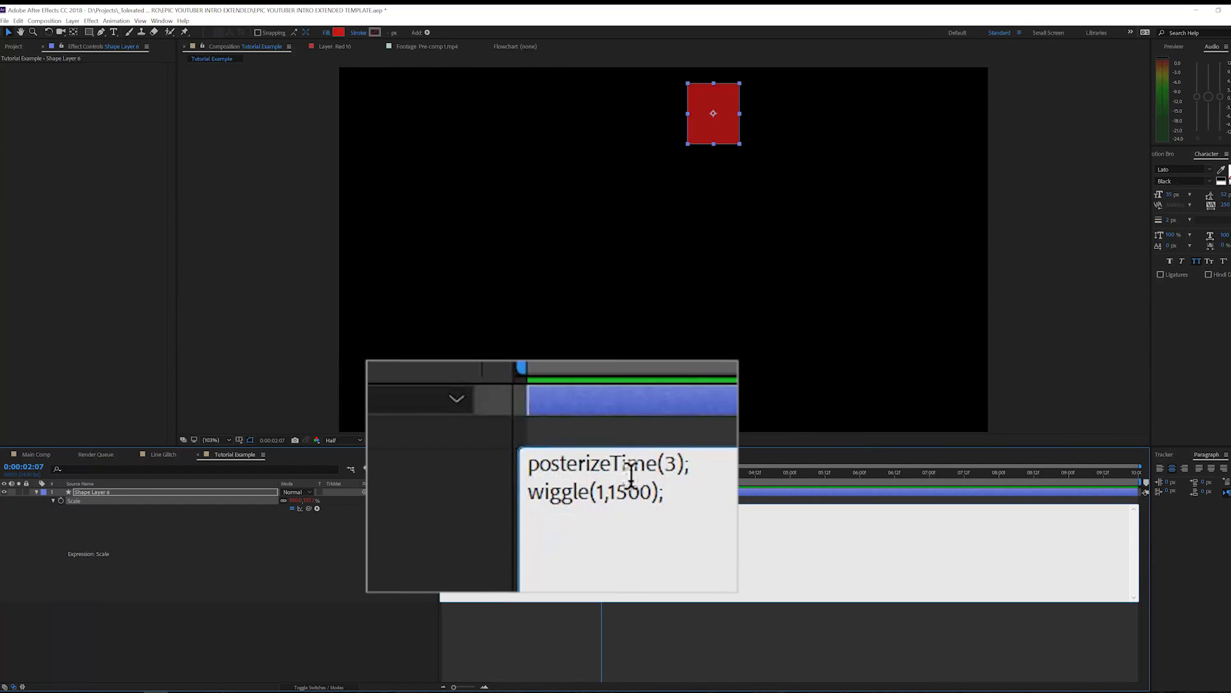
click(636, 491)
key(BackSpace)
click(361, 565)
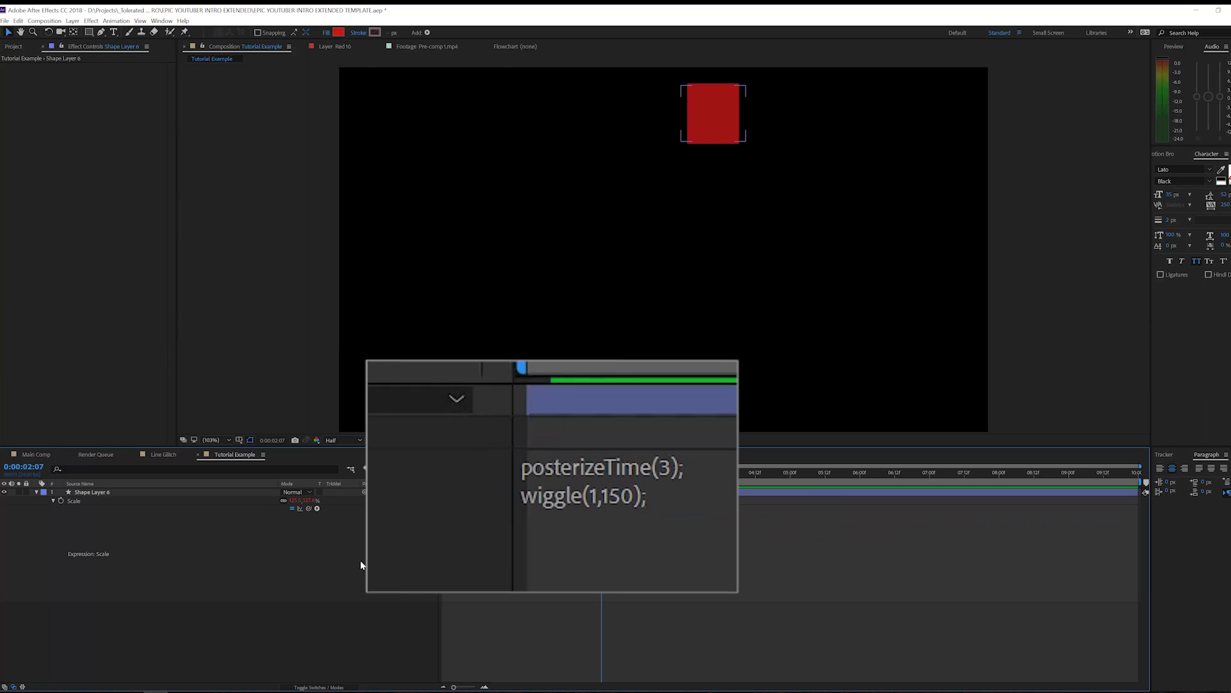
click(736, 475)
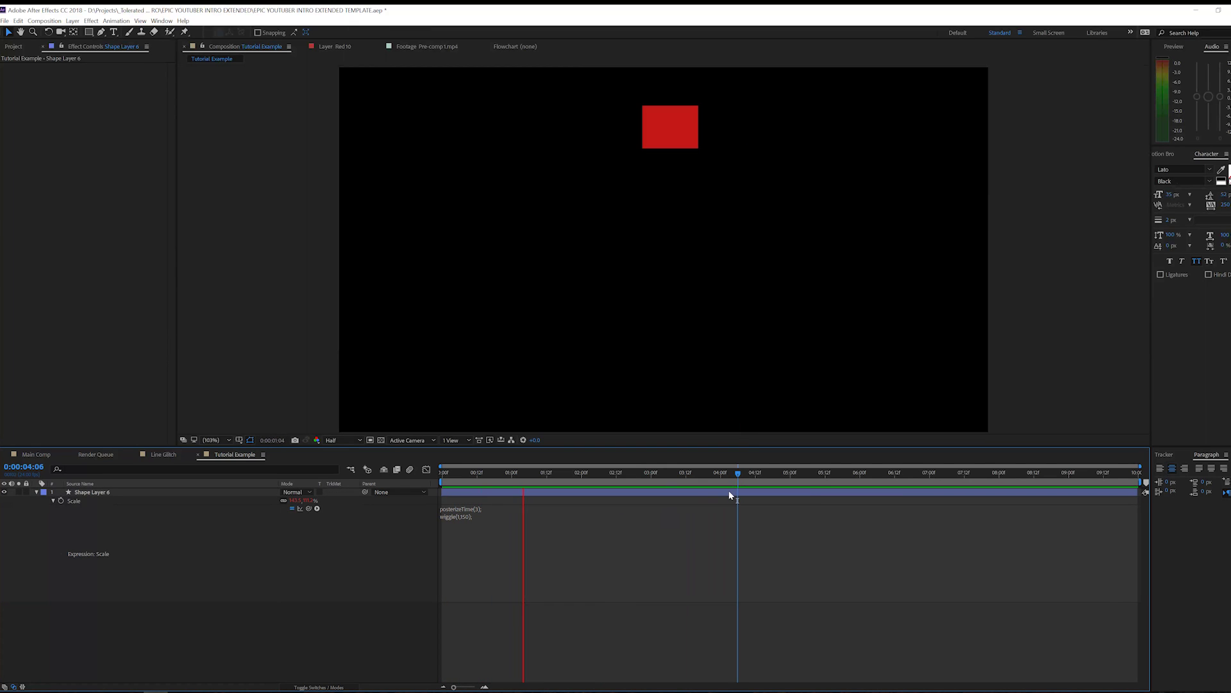
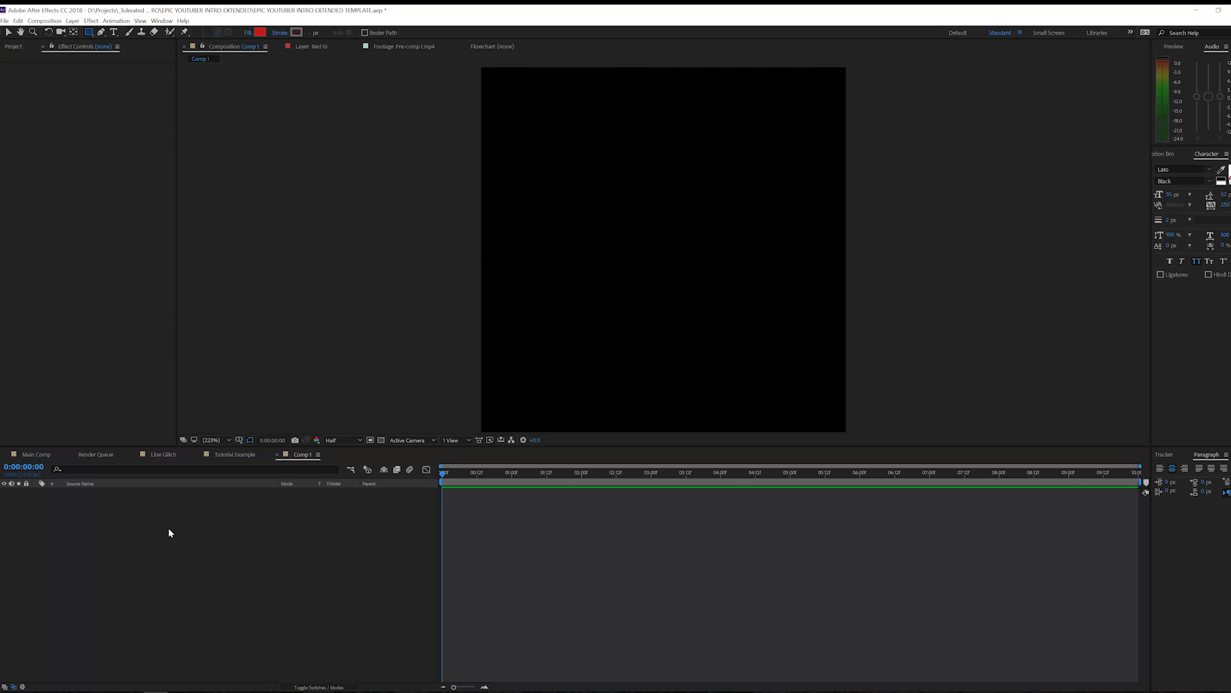
Step: Add a red solid to Comp 1 and narrow it into a thin, full-height vertical bar through the centre
right_click(169, 533)
mouse_move(199, 536)
click(103, 556)
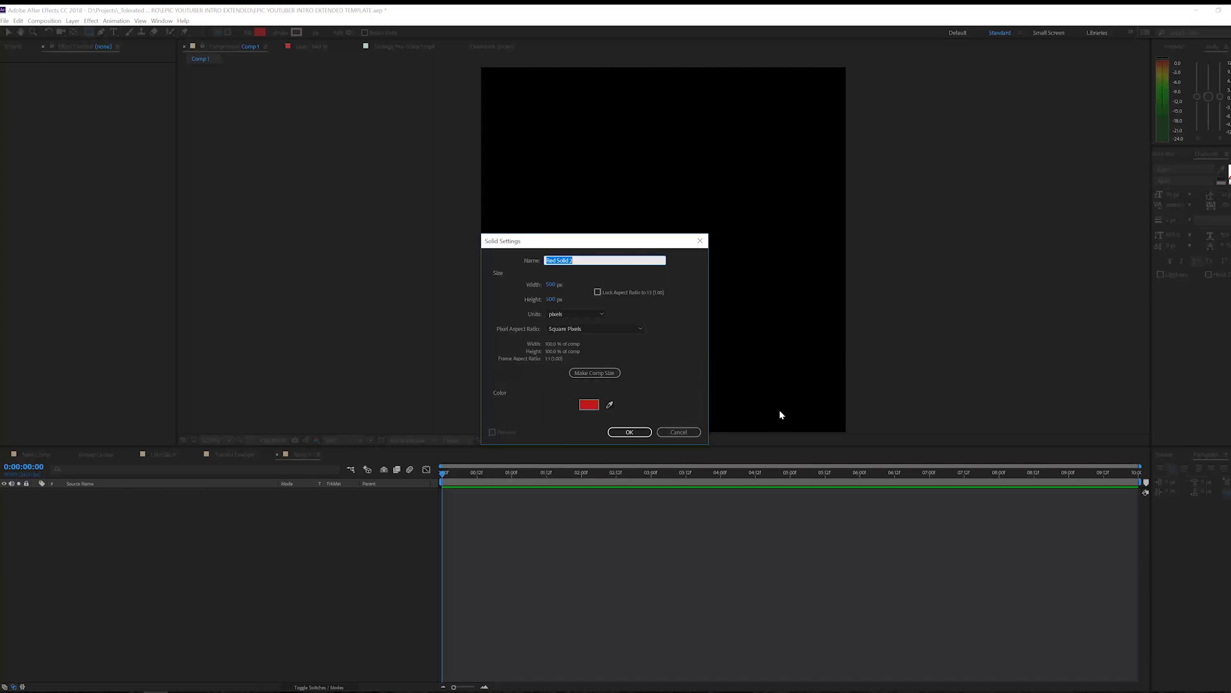
click(630, 433)
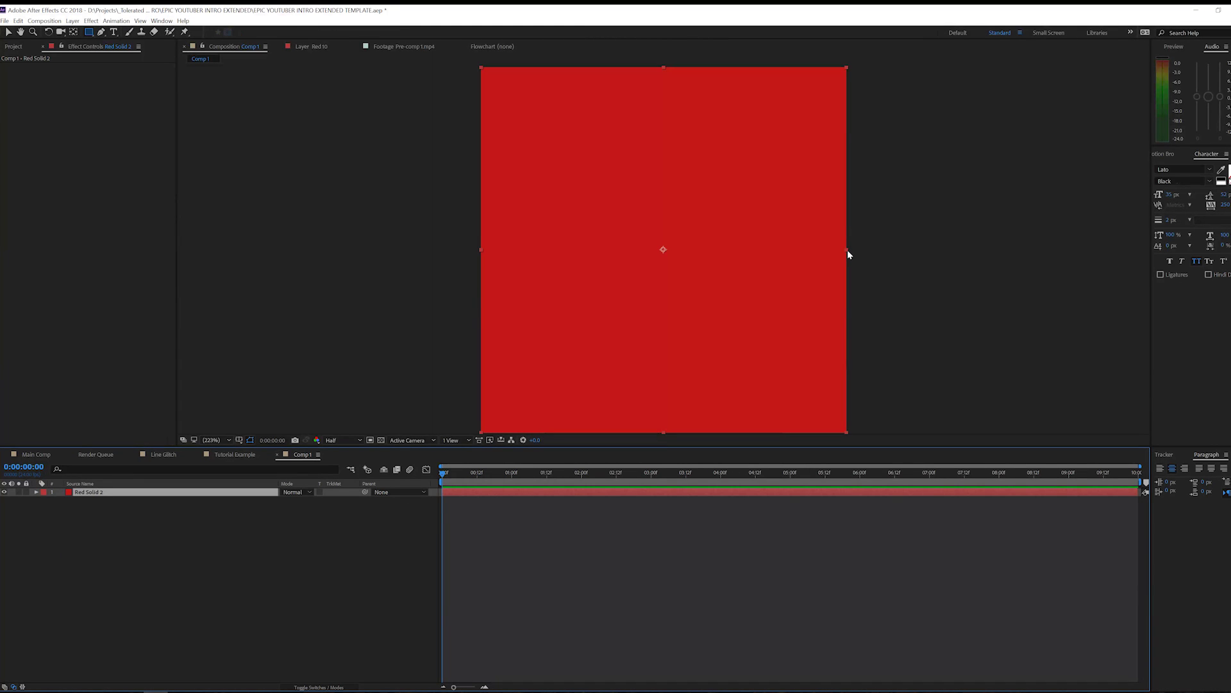
key(v)
drag(848, 250, 691, 277)
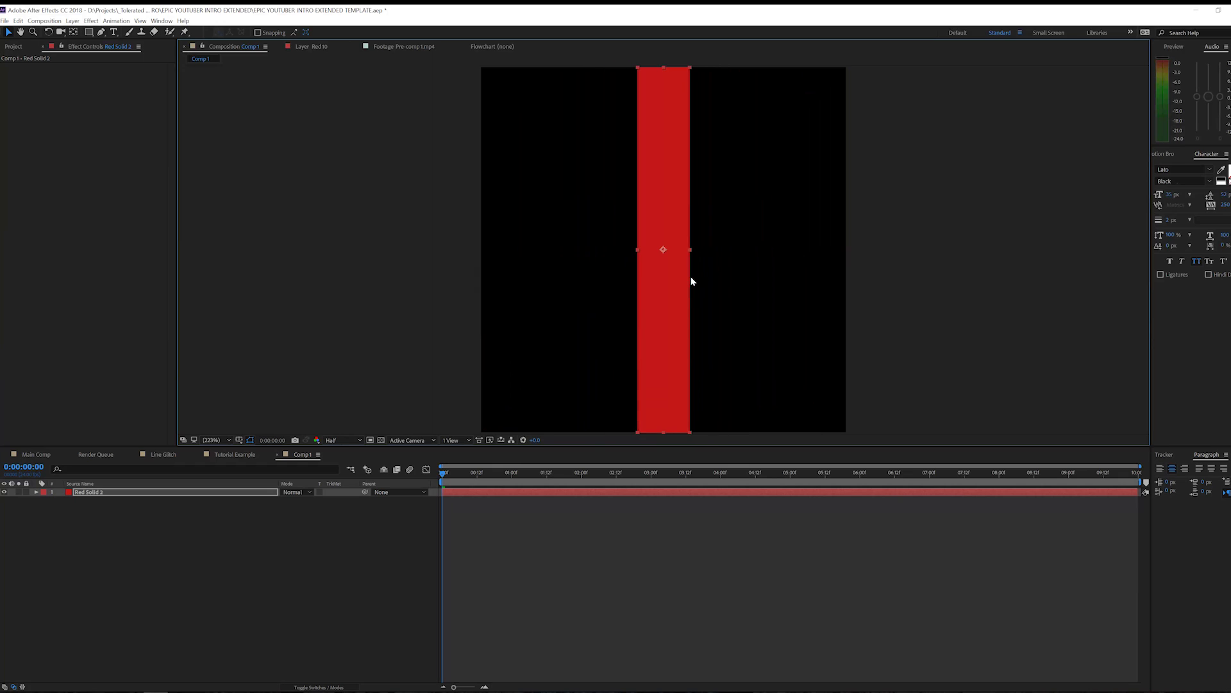
Step: Duplicate the vertical red bar and rotate the copy to horizontal, forming a centred plus shape
click(629, 491)
key(ctrl+d)
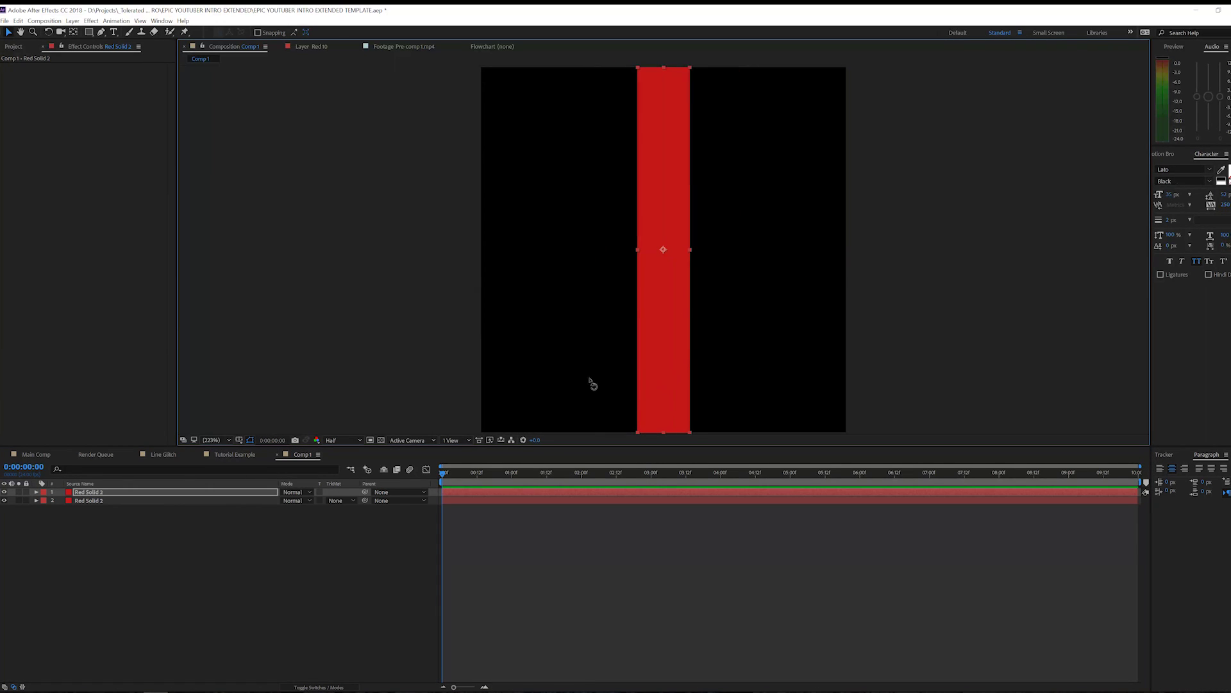
drag(592, 384, 456, 247)
key(v)
click(144, 492)
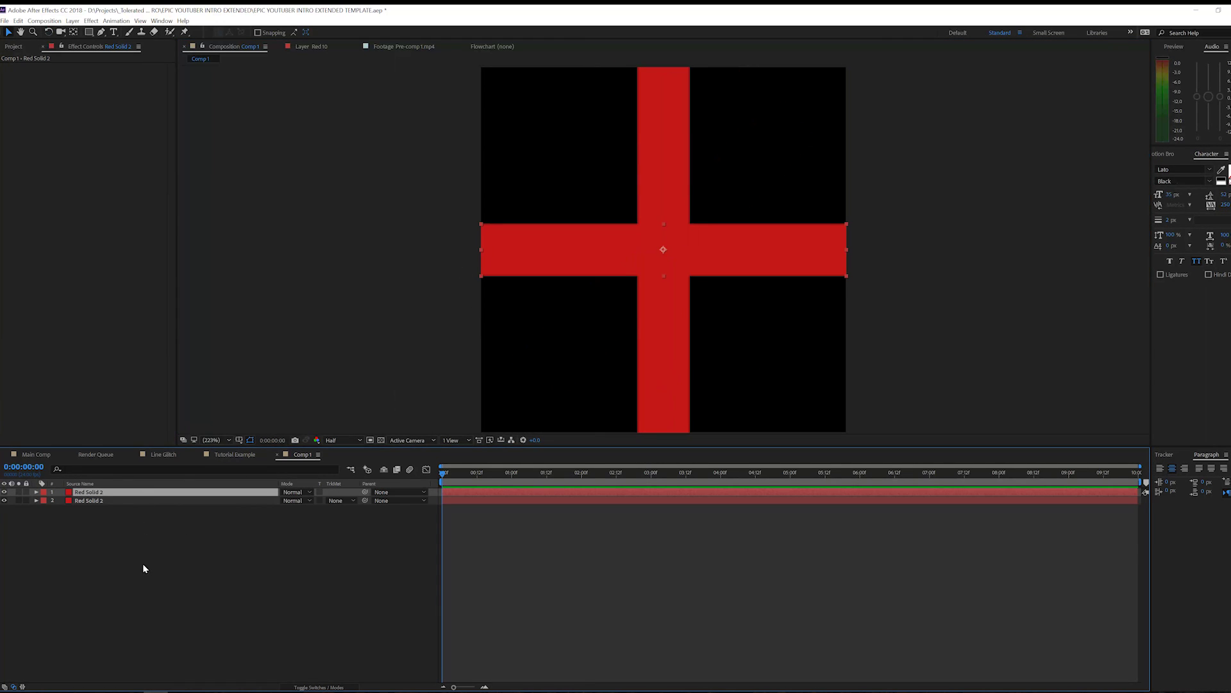
click(143, 564)
Step: Place Comp 1 above the shape layer in the Tutorial Example composition and set its rotation to 45°
click(229, 452)
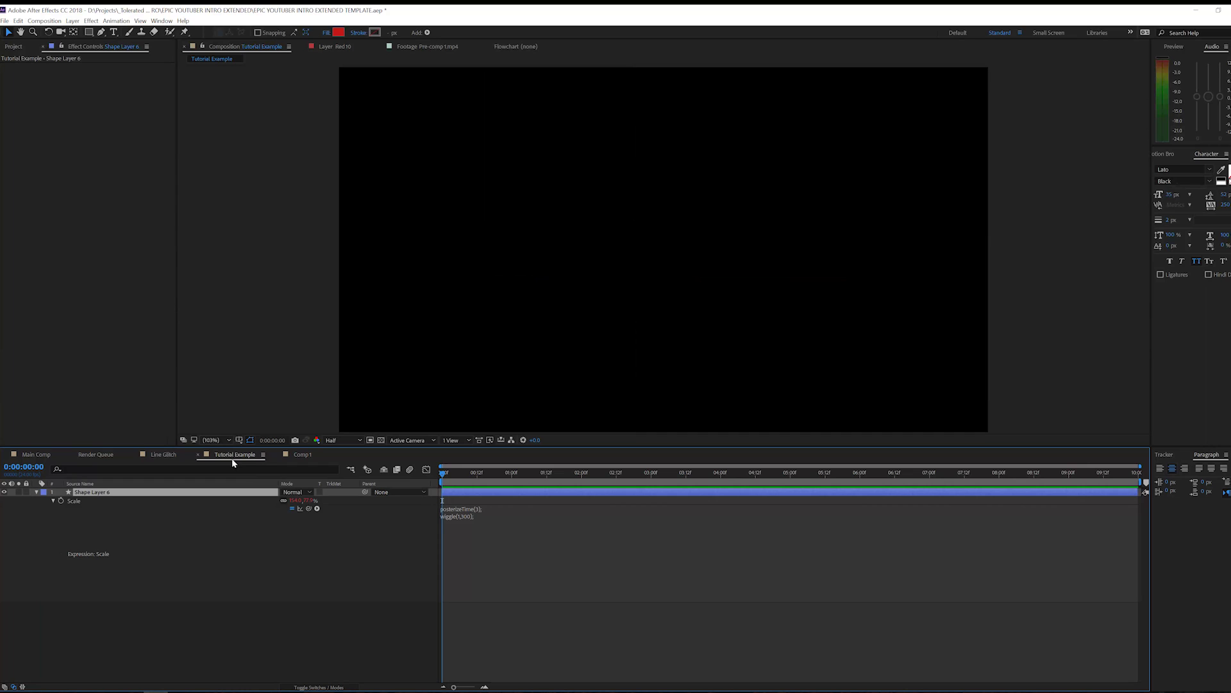
click(13, 46)
click(41, 173)
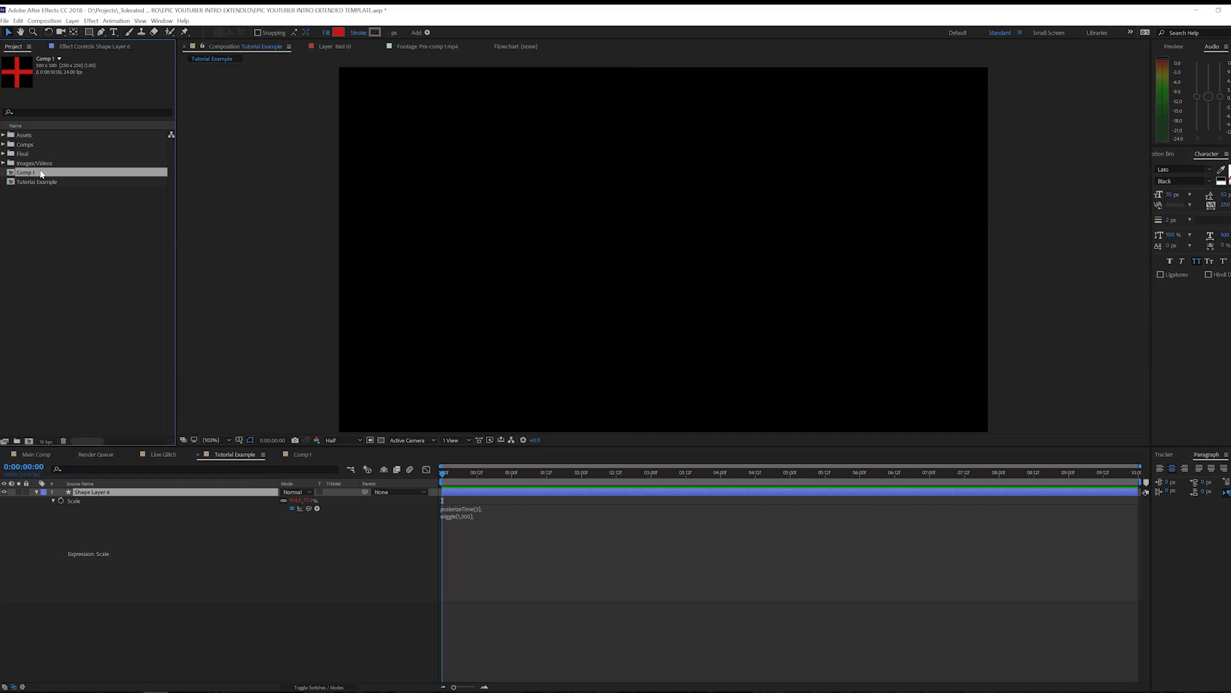
drag(35, 180, 128, 498)
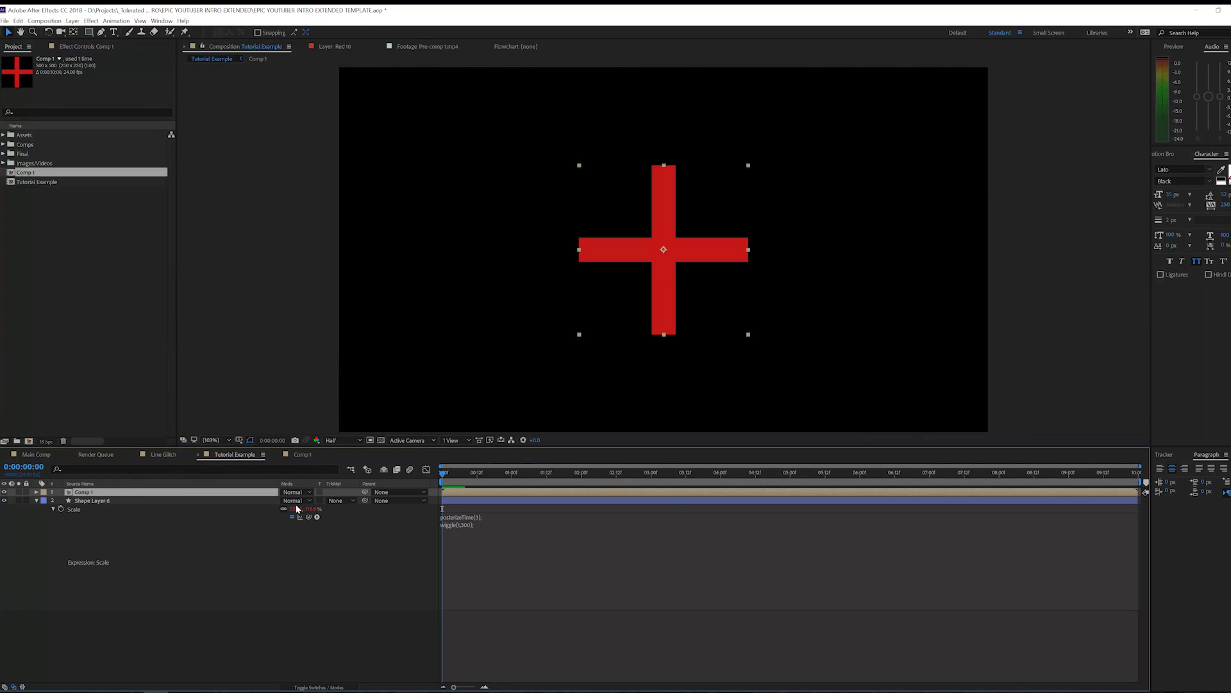
text(r45)
key(Return)
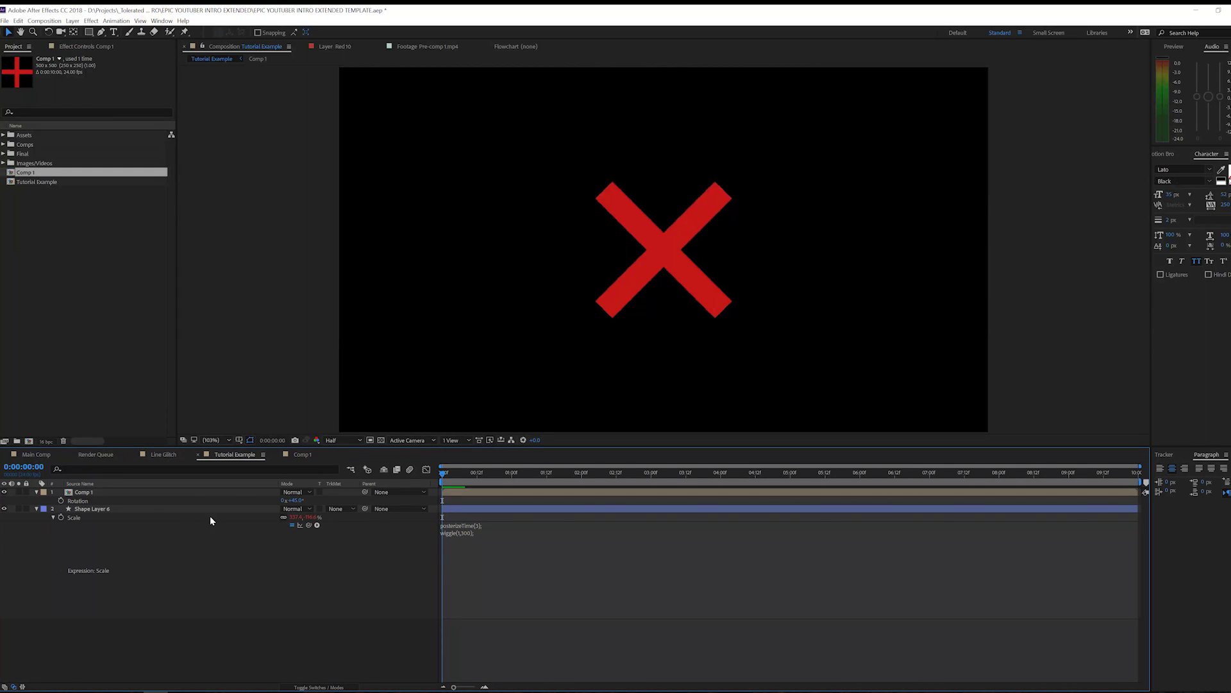
Step: Copy the shape layer's Position, Scale and Opacity properties with their expressions onto the Comp 1 layer
click(151, 511)
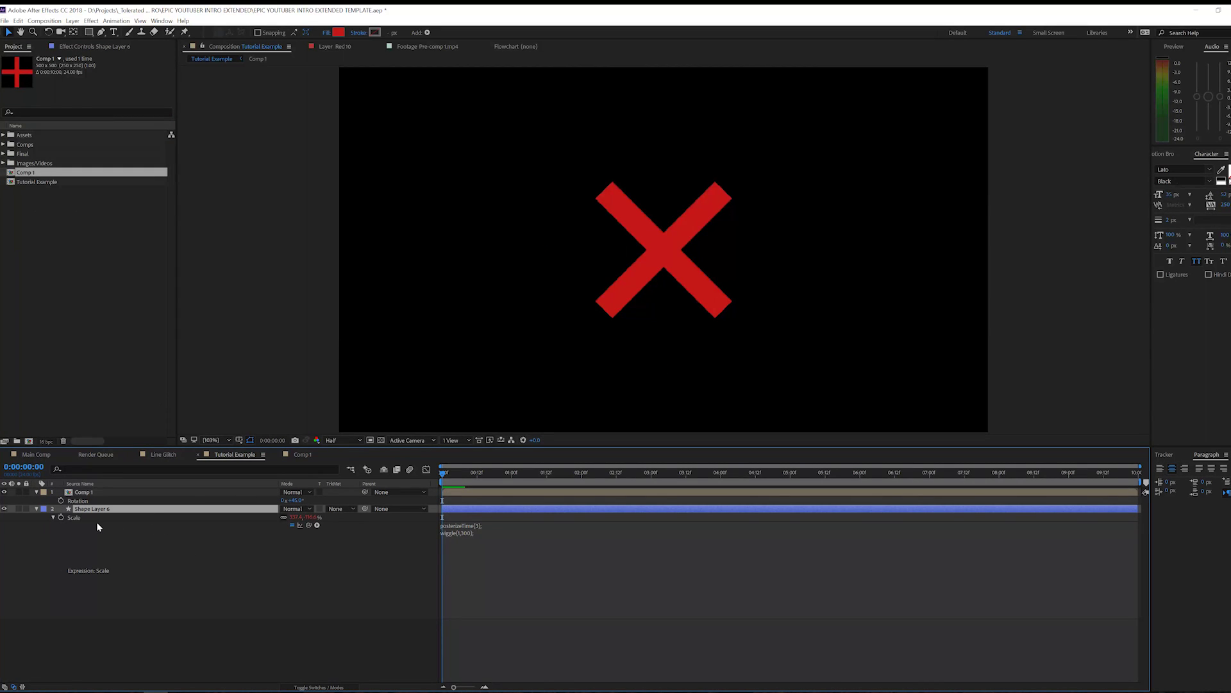
key(s)
key(shift+t)
key(shift+p)
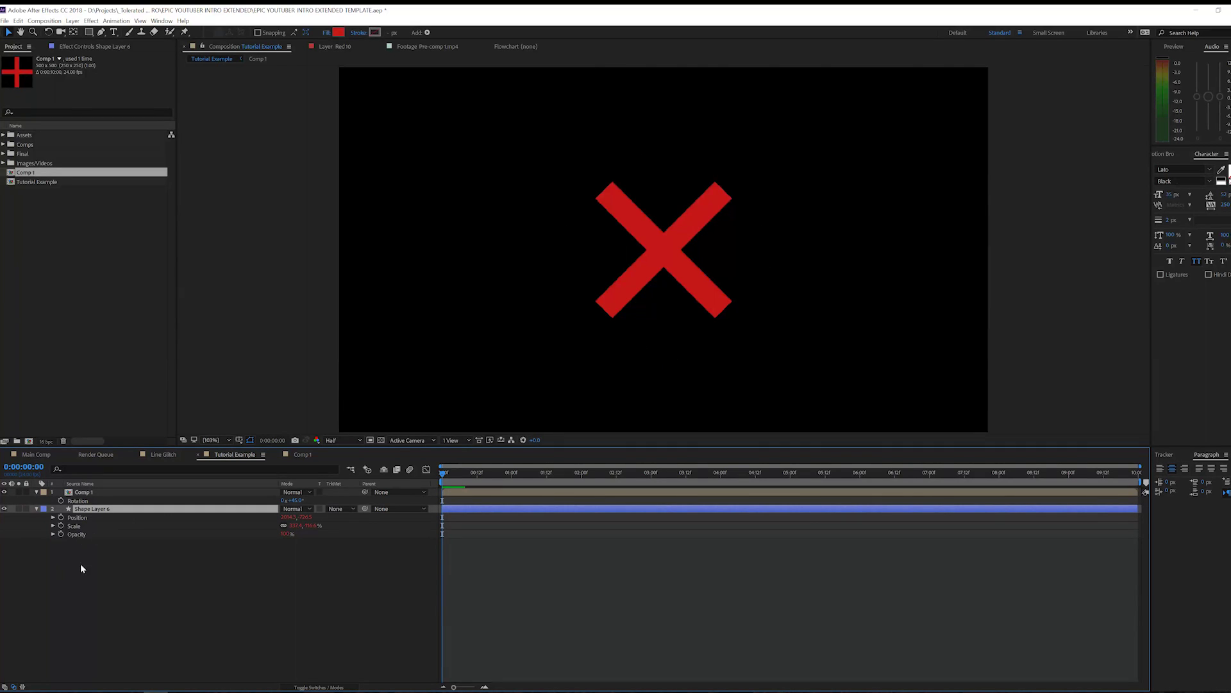
click(80, 518)
shift+click(78, 526)
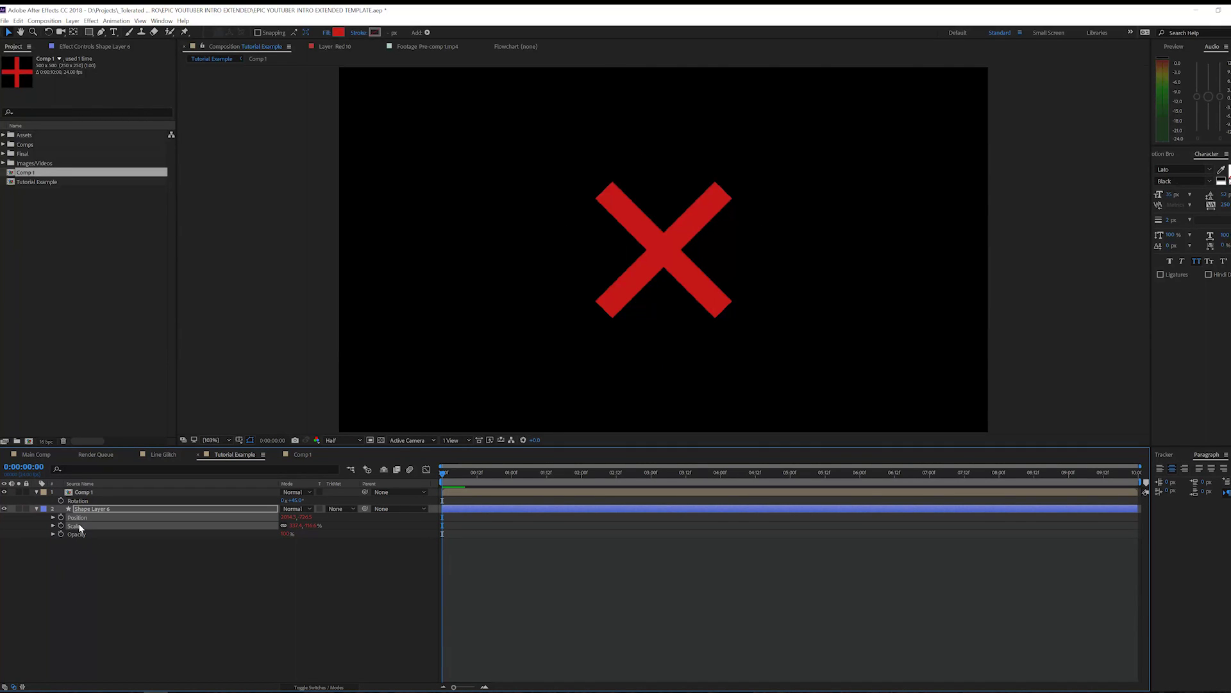
shift+click(82, 536)
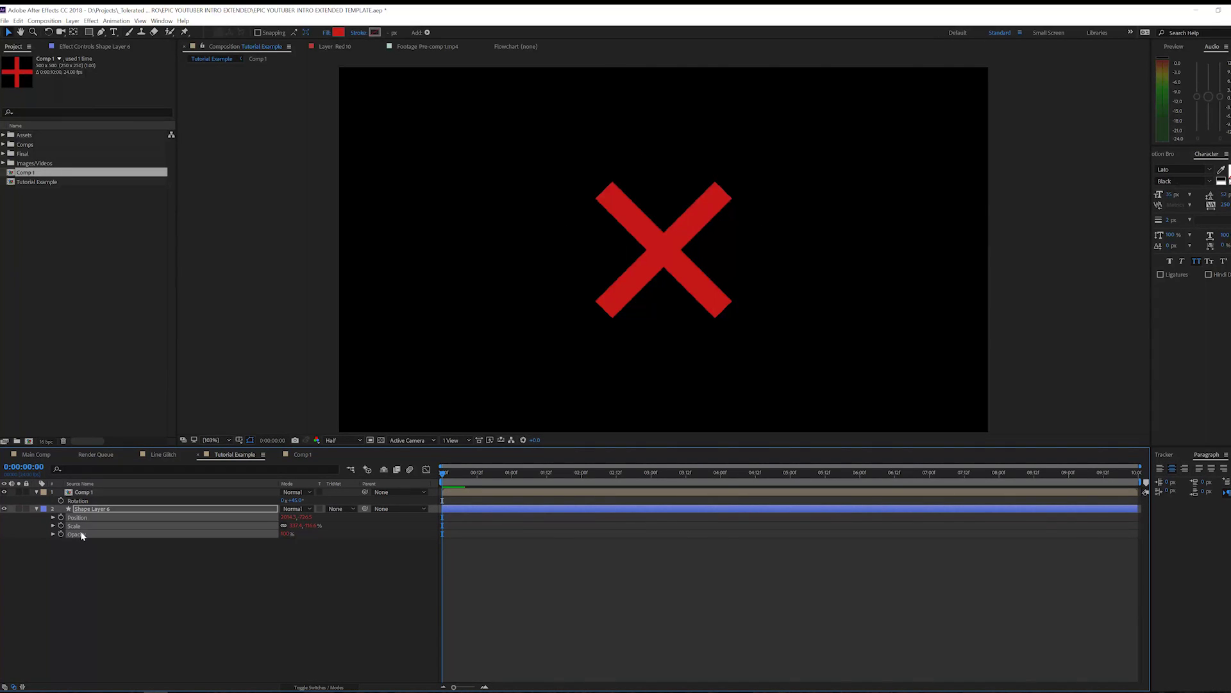
click(84, 492)
key(ctrl+v)
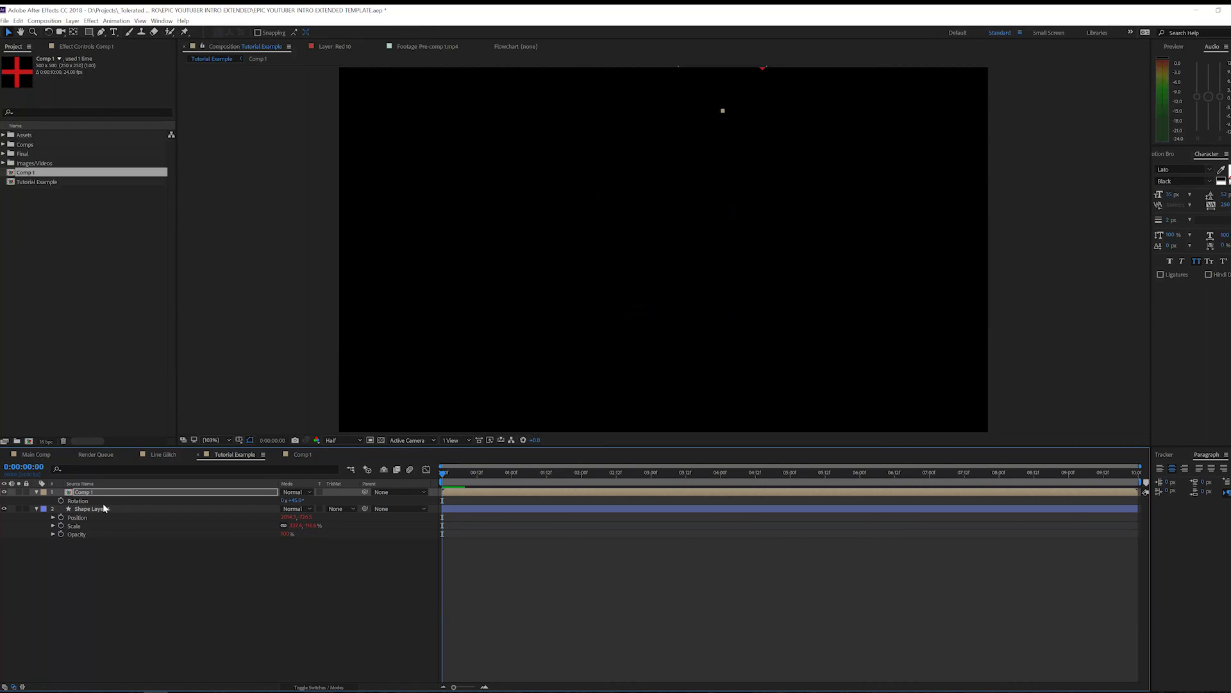
Step: Delete the shape layer, preview the wiggling cross, and move the playhead to 0:00:01:15
click(89, 510)
key(Delete)
key(space)
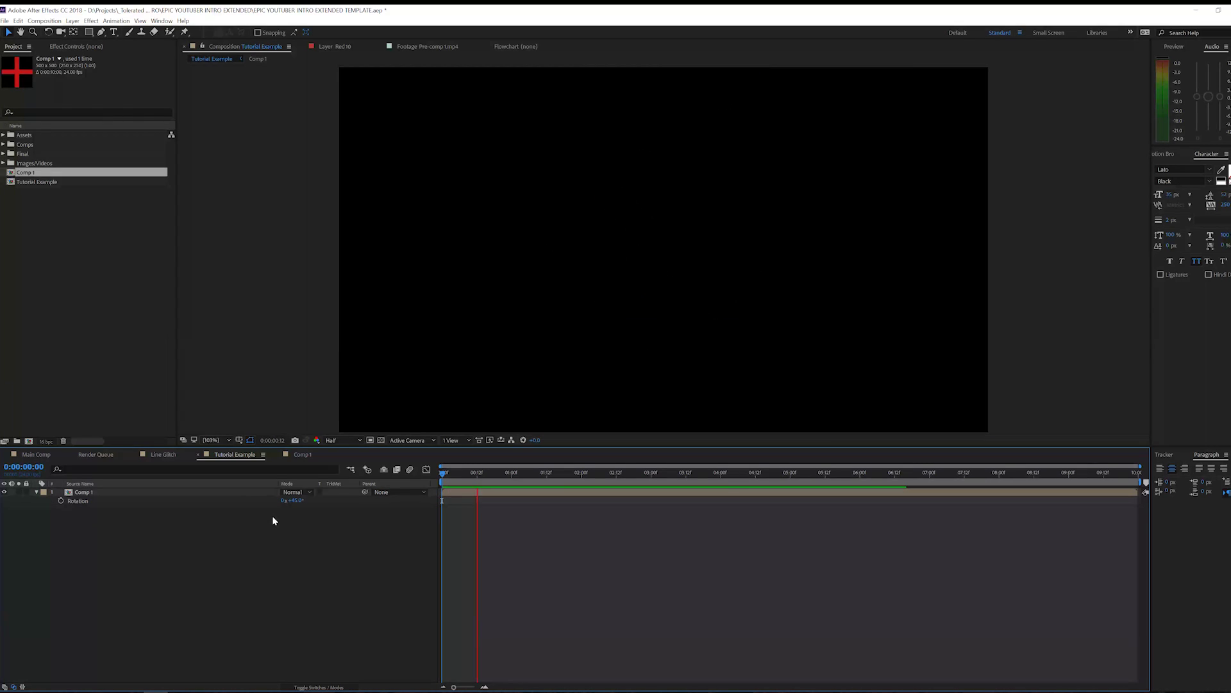
click(555, 478)
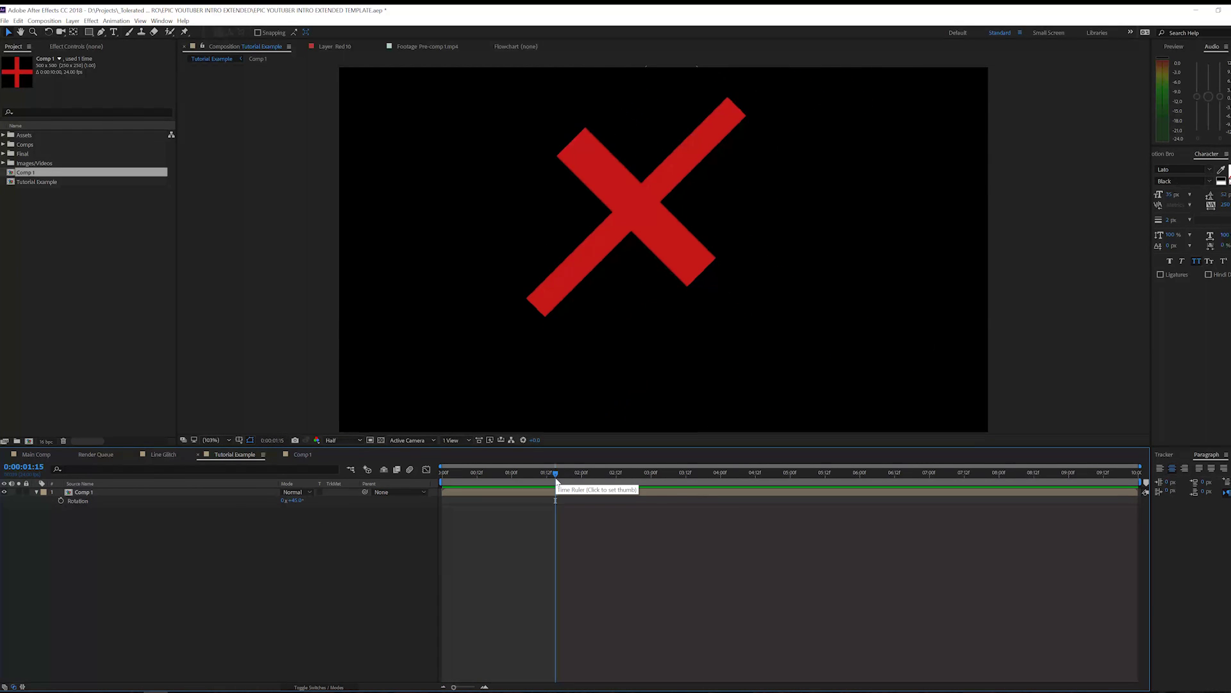
Step: Edit the Comp 1 layer's Scale expression below posterizeTime(3); so that its first array value is [wiggle(1,300)[0]
click(107, 493)
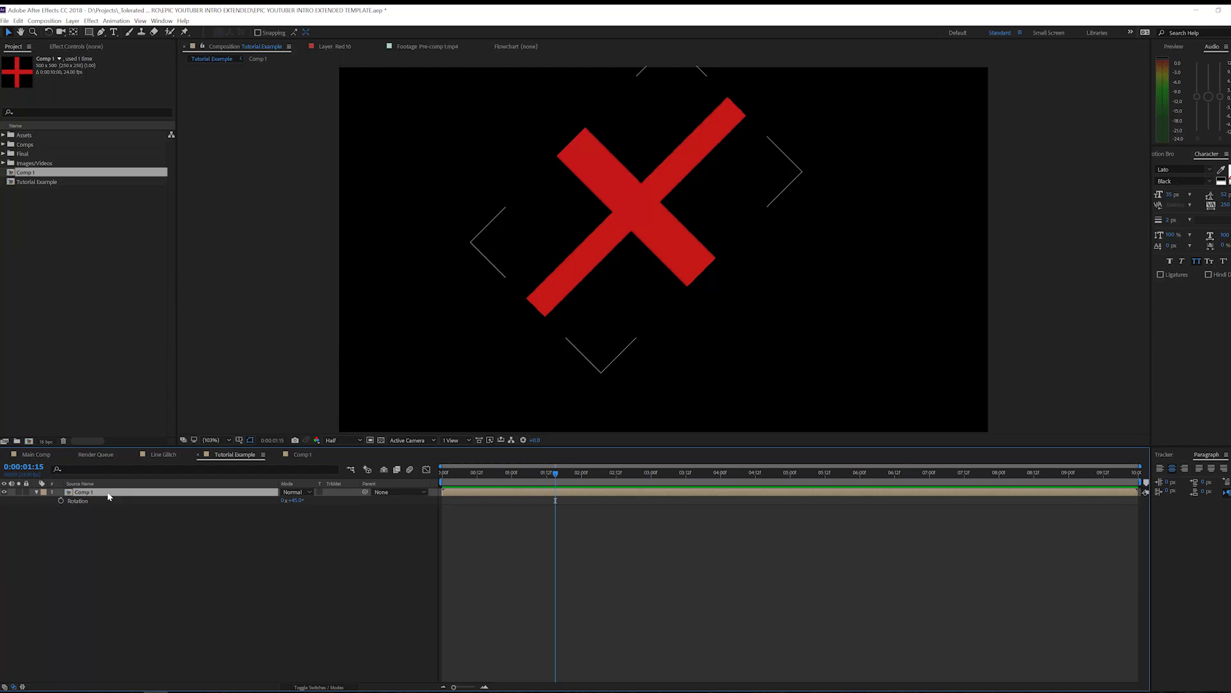
key(s)
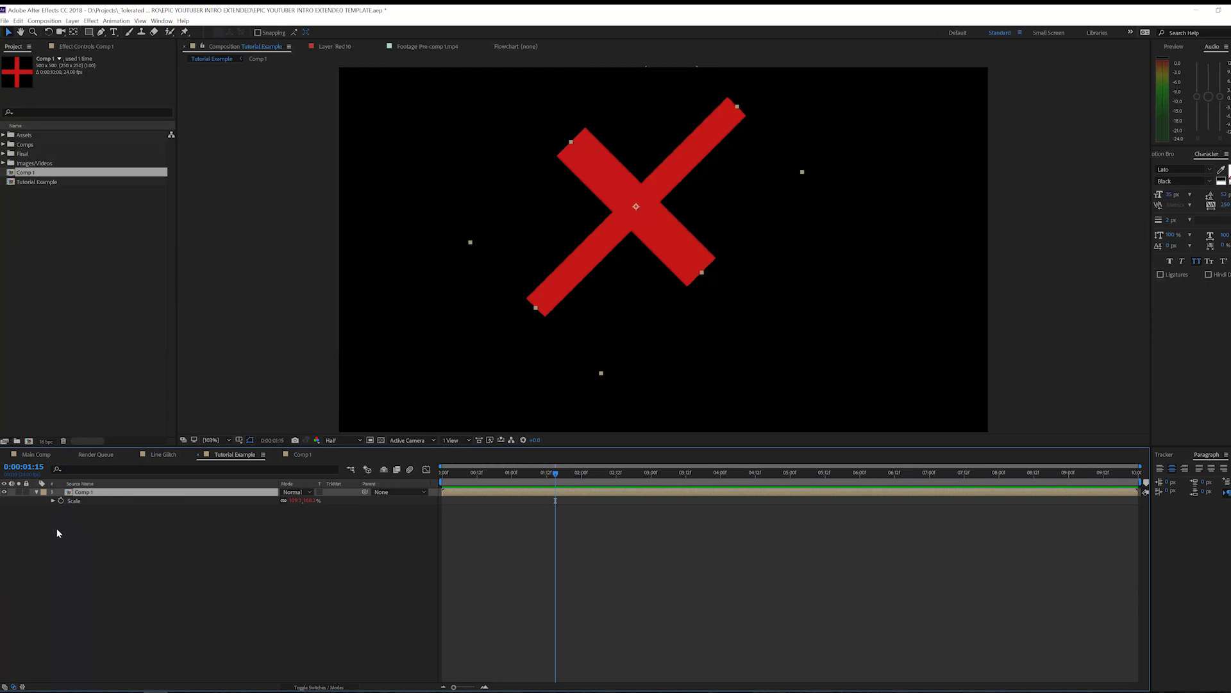
alt+click(61, 501)
click(473, 513)
text(posterizeTime(3); wiggle(1,300);)
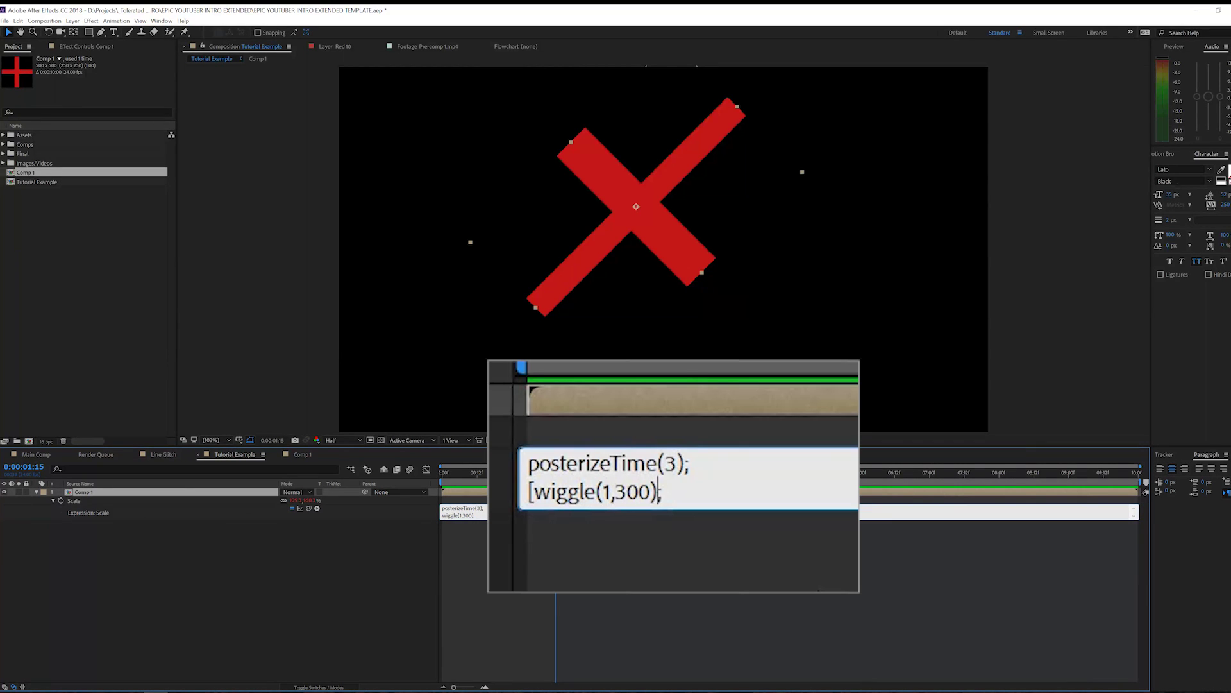
text([0)
Step: Complete the Scale expression as [wiggle(1,300)[0],wiggle(1,300)[0]]; by duplicating the wiggle term, and preview it, stopping at 0:00:01:12
drag(658, 490, 534, 491)
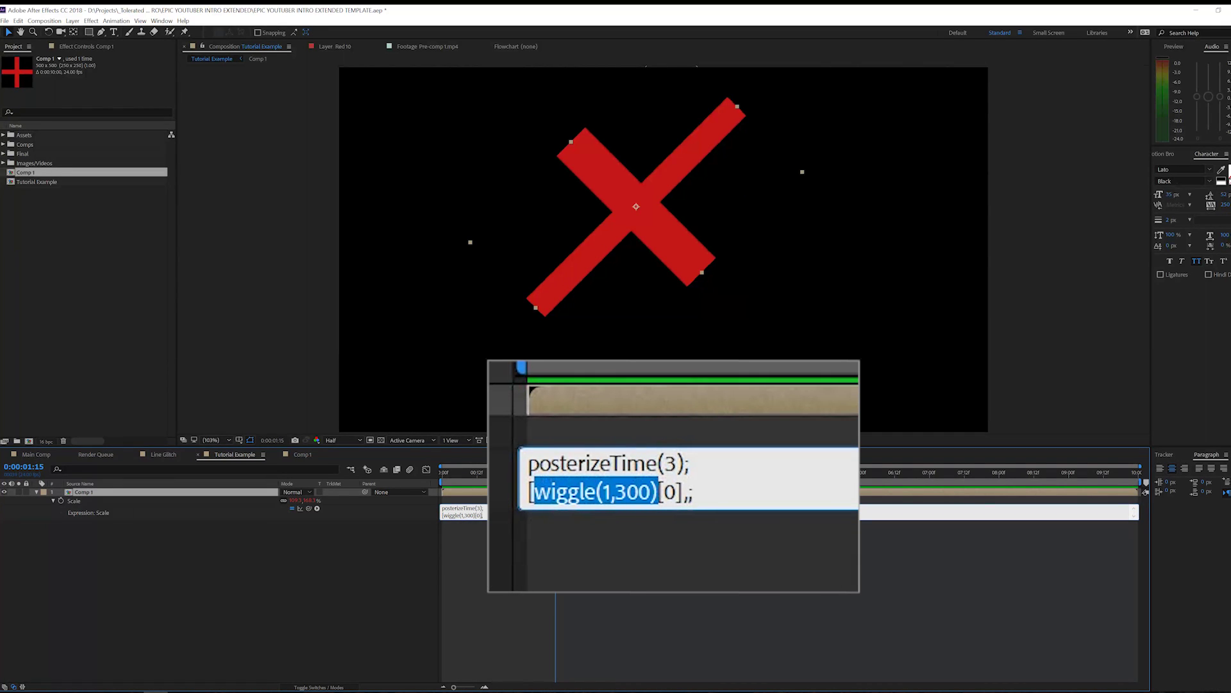
click(683, 492)
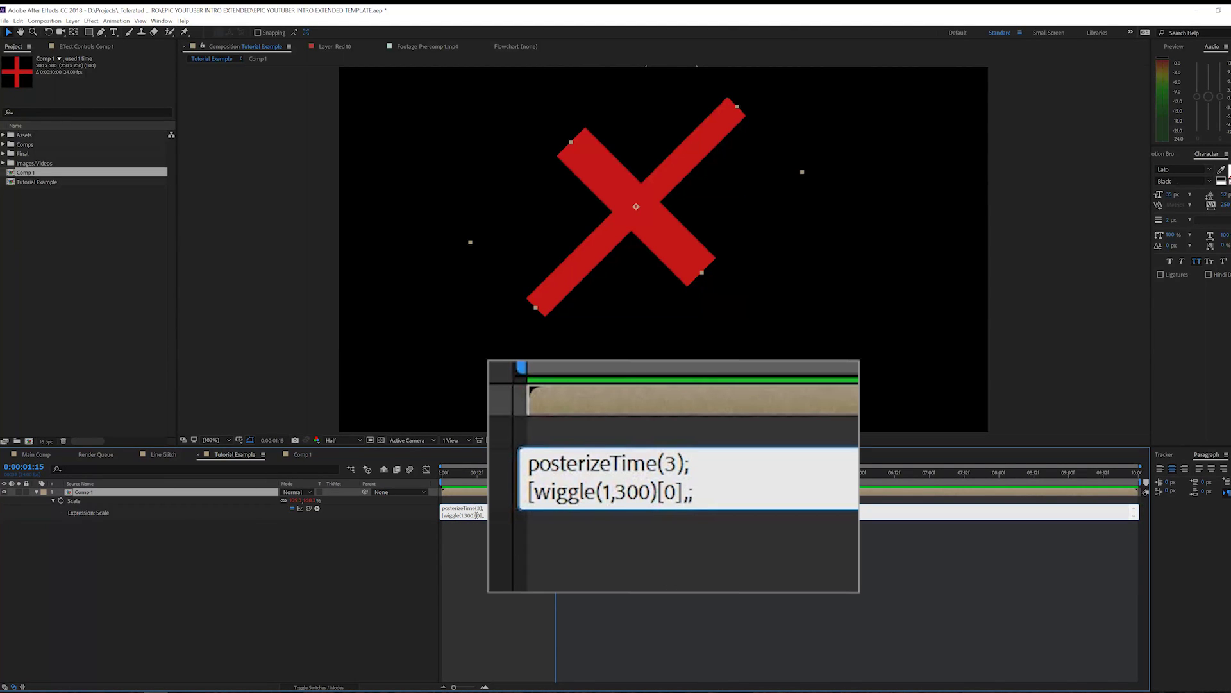
drag(465, 515, 443, 515)
key(ctrl+c)
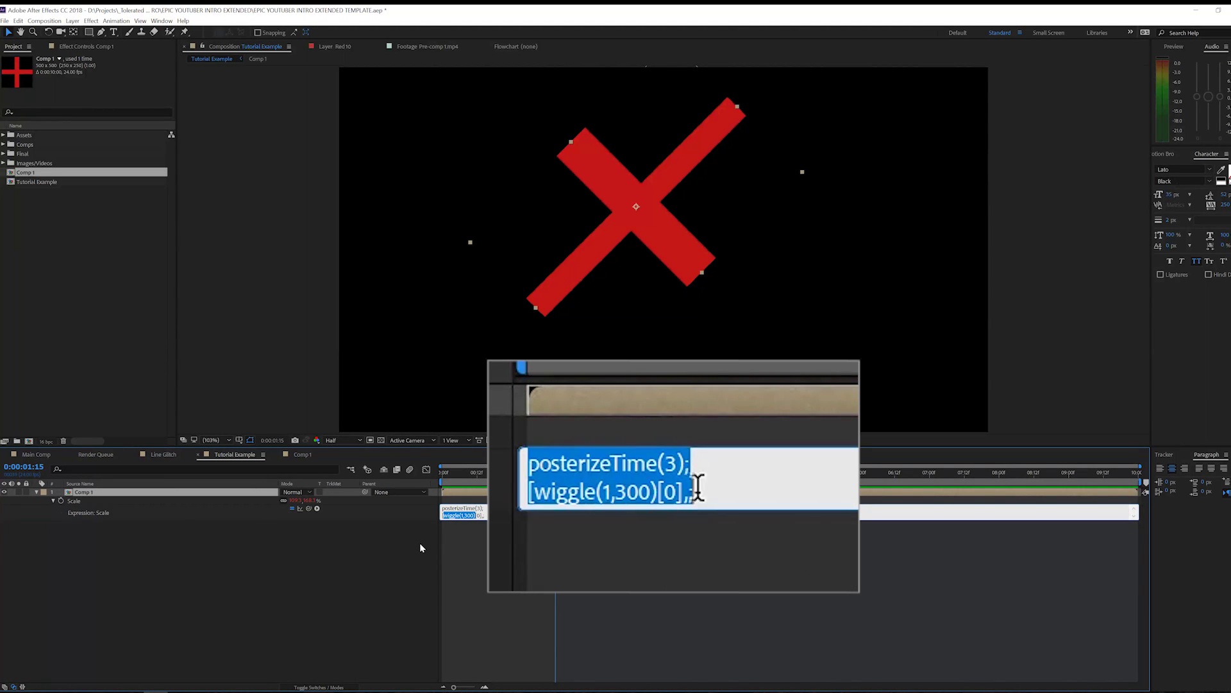
click(484, 514)
key(ctrl+v)
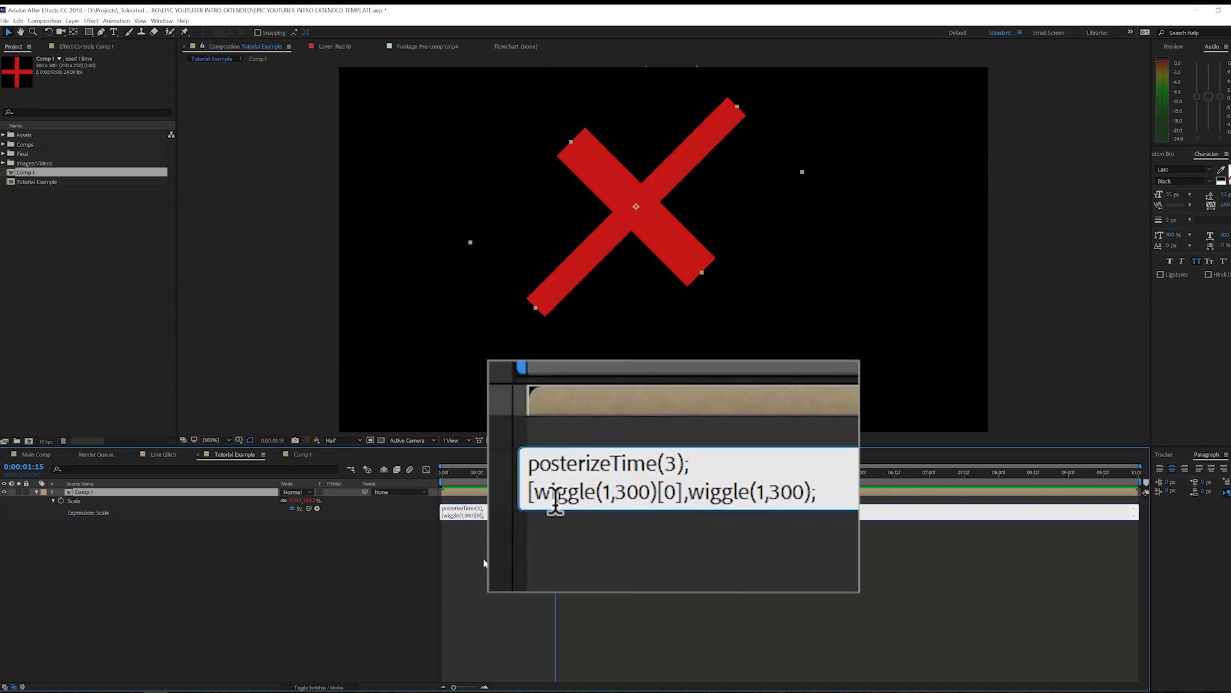
text([0)
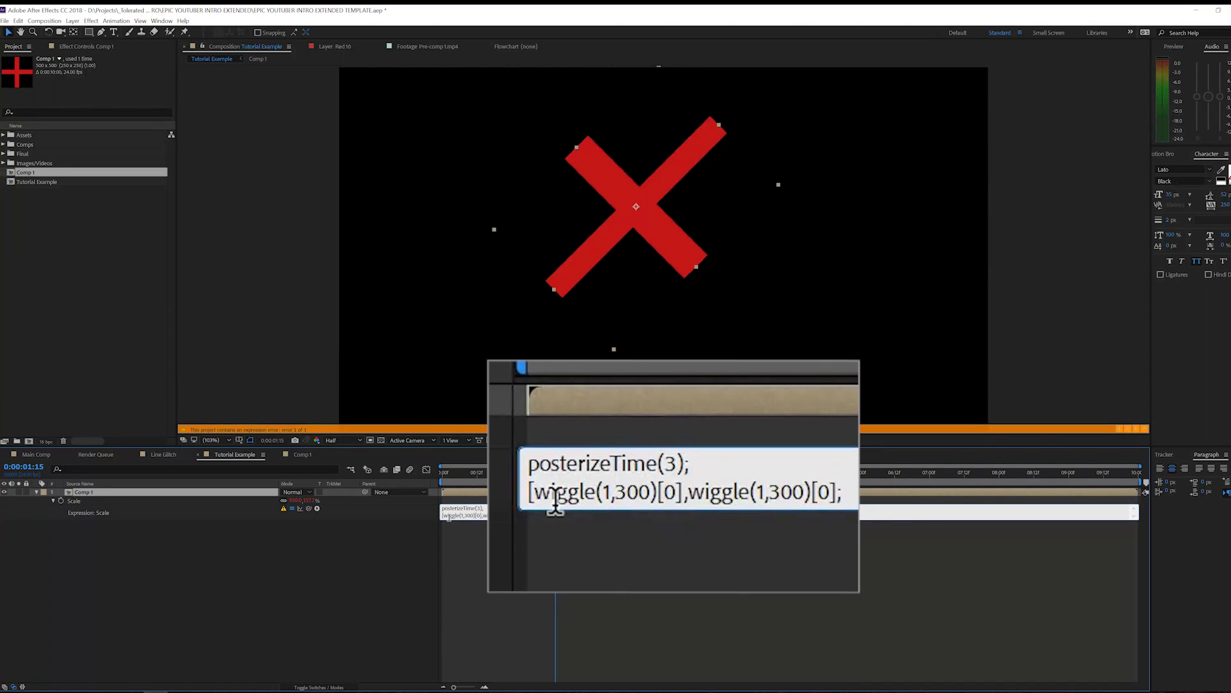
click(513, 551)
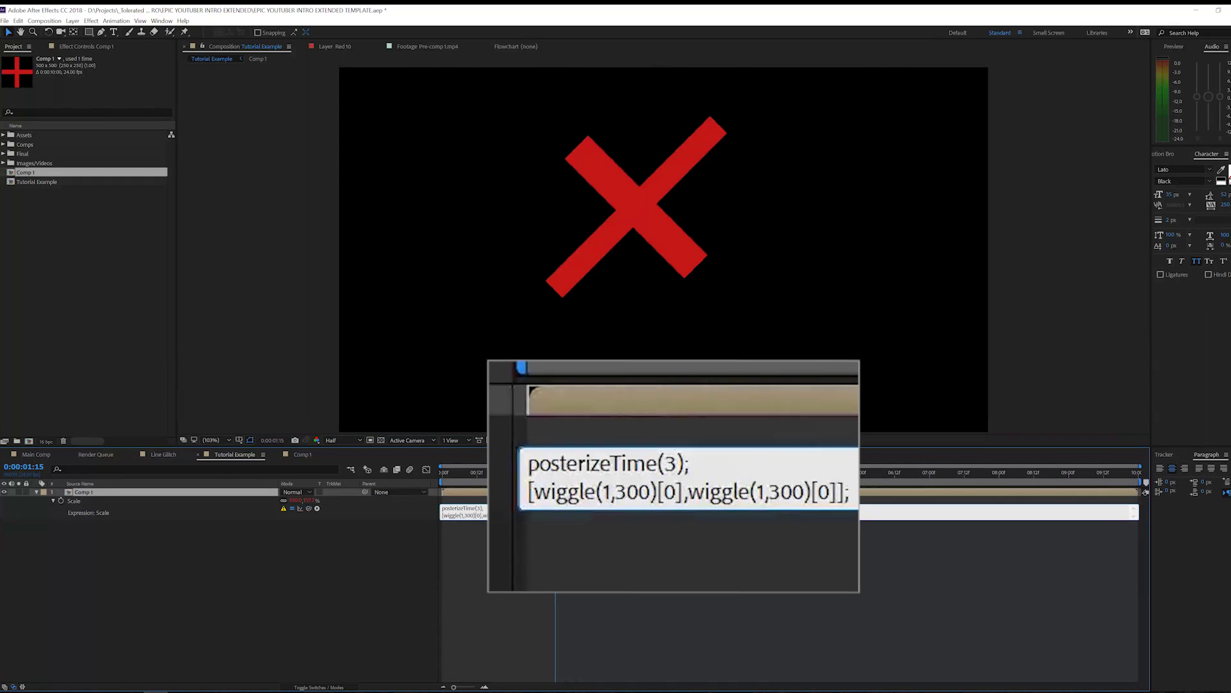
key(space)
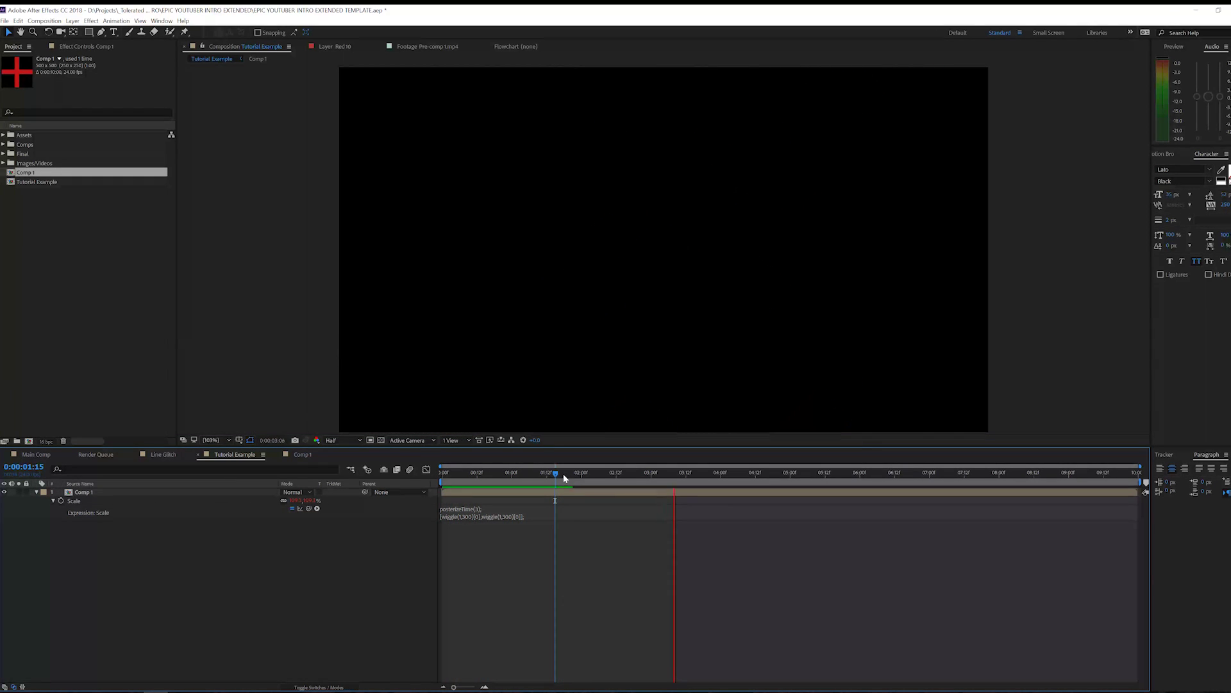
click(548, 473)
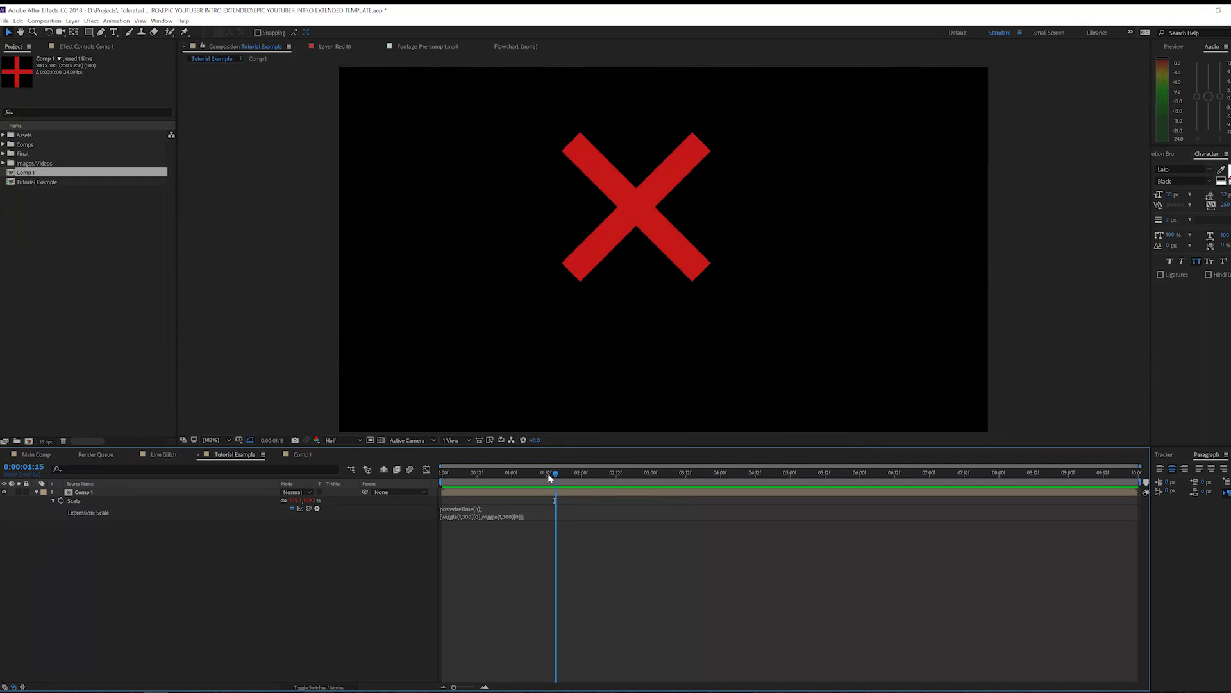
Step: Shorten the vertical and horizontal red bars in Comp 1 equally so the plus leaves a margin inside the frame
click(300, 454)
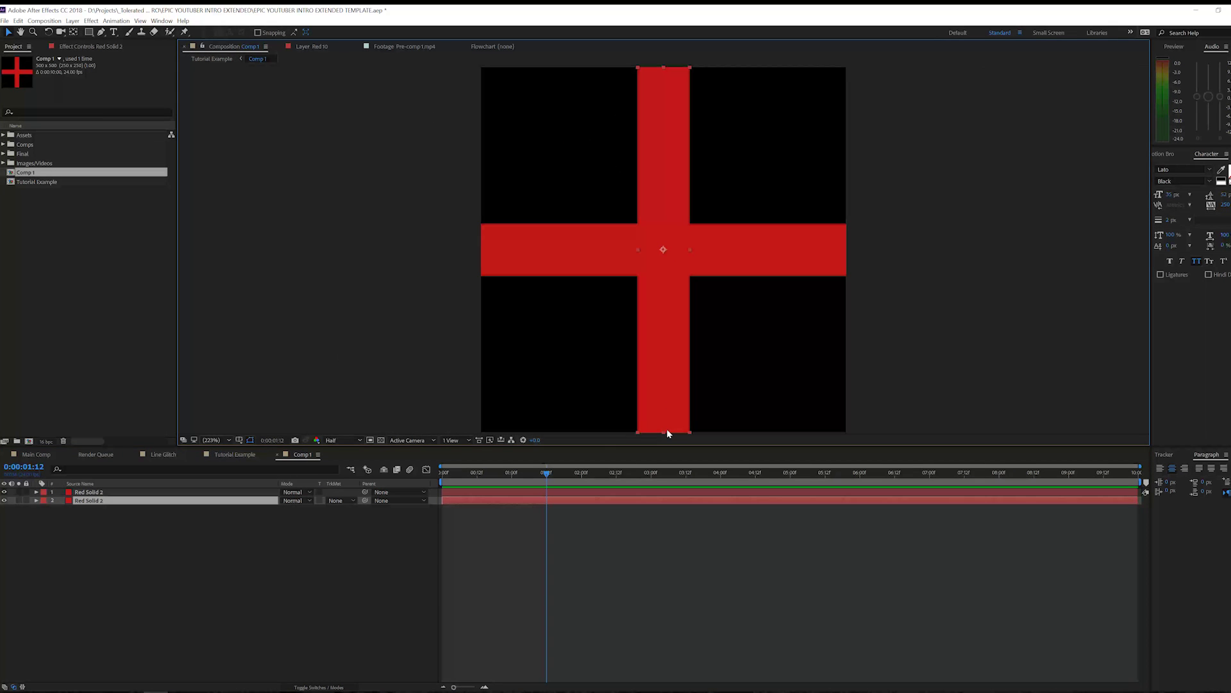
drag(664, 432, 664, 379)
click(795, 256)
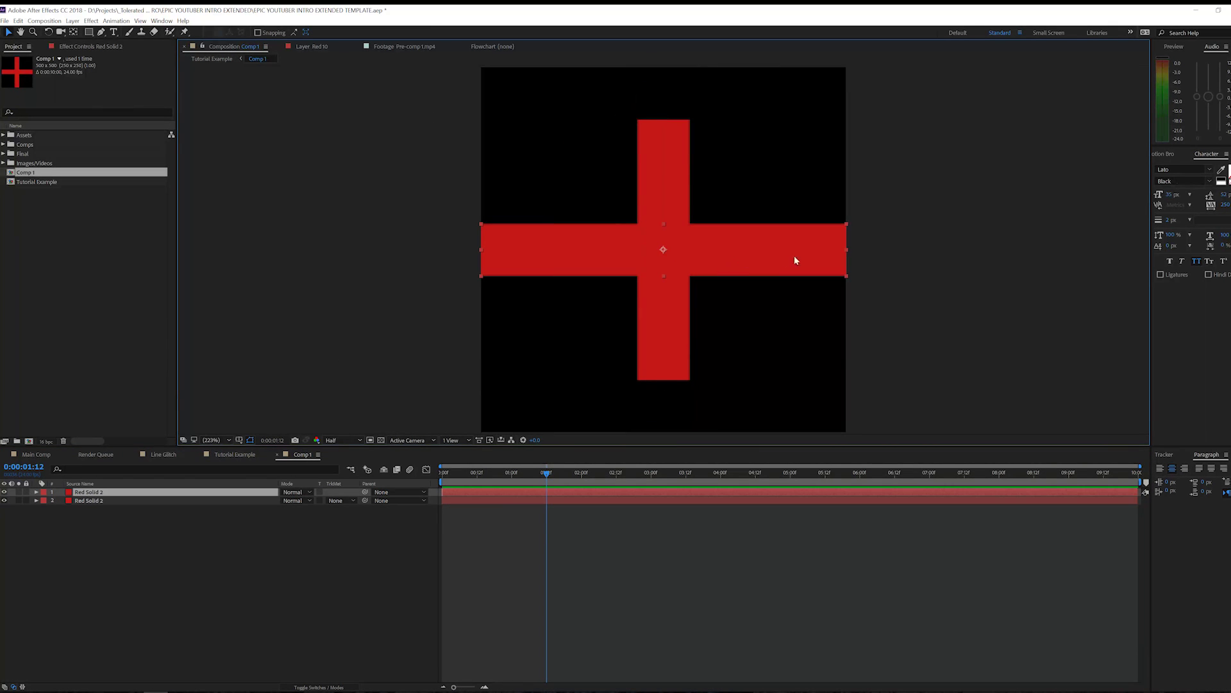
drag(845, 251, 794, 257)
click(675, 553)
Step: Preview the resized cross in Tutorial Example, then reduce the Comp 1 layer's base Scale to make it much smaller
click(233, 454)
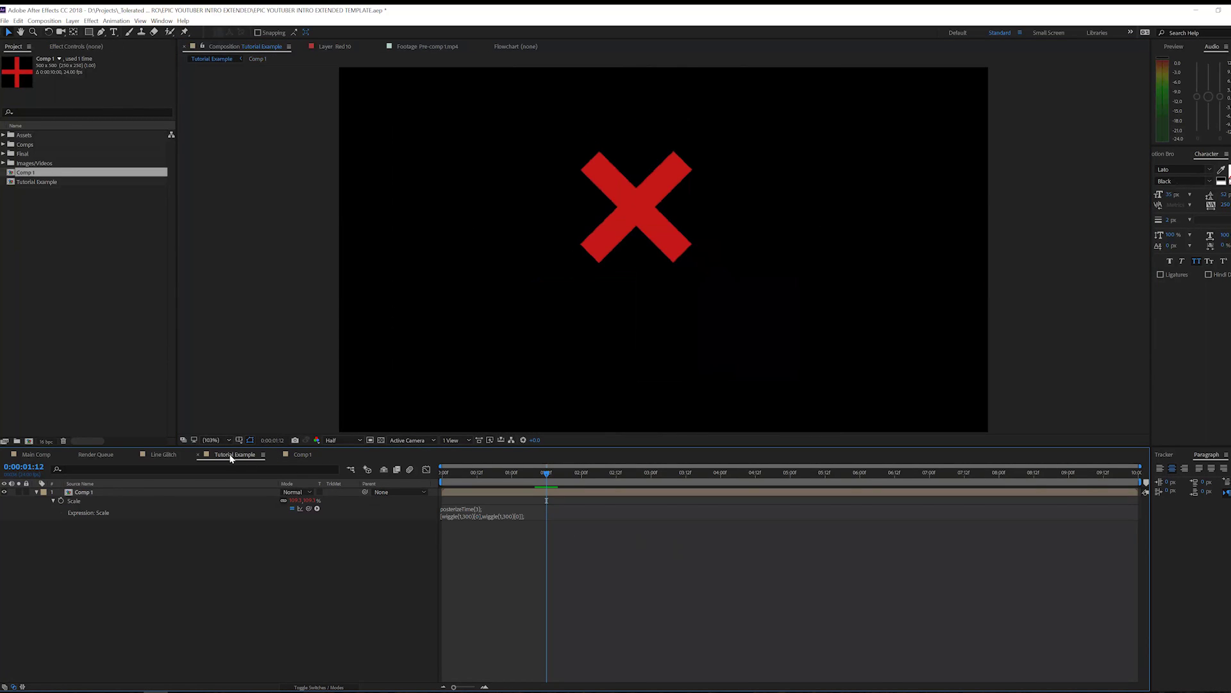
key(space)
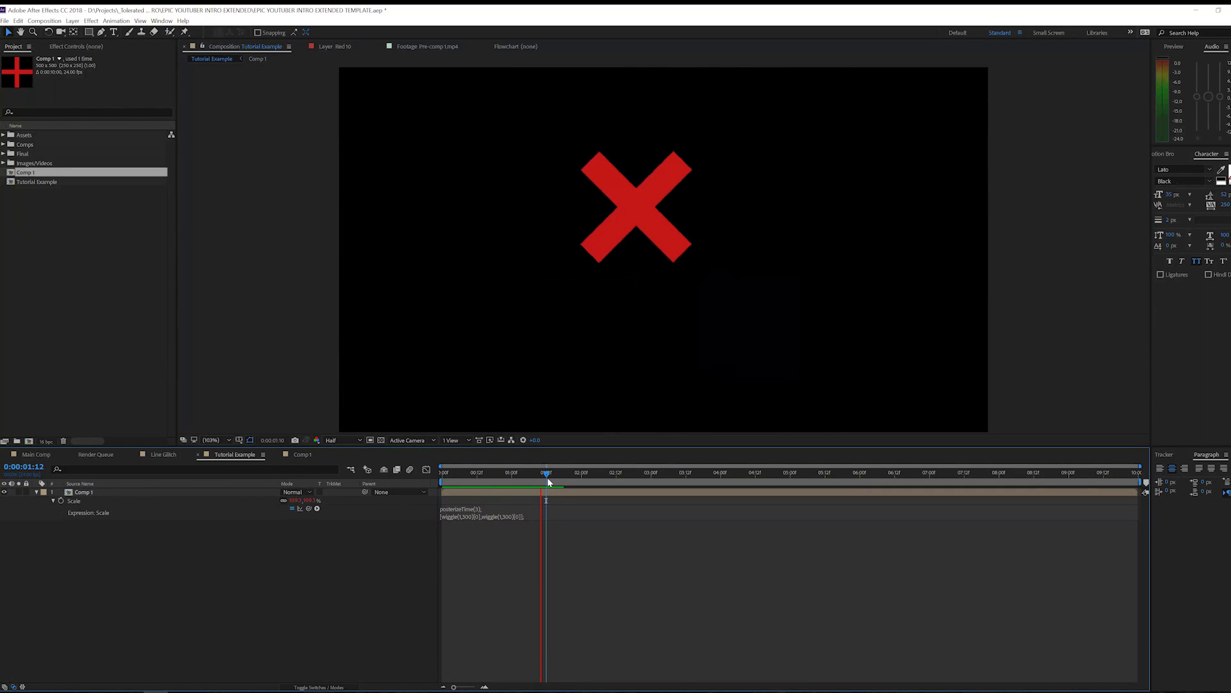
key(space)
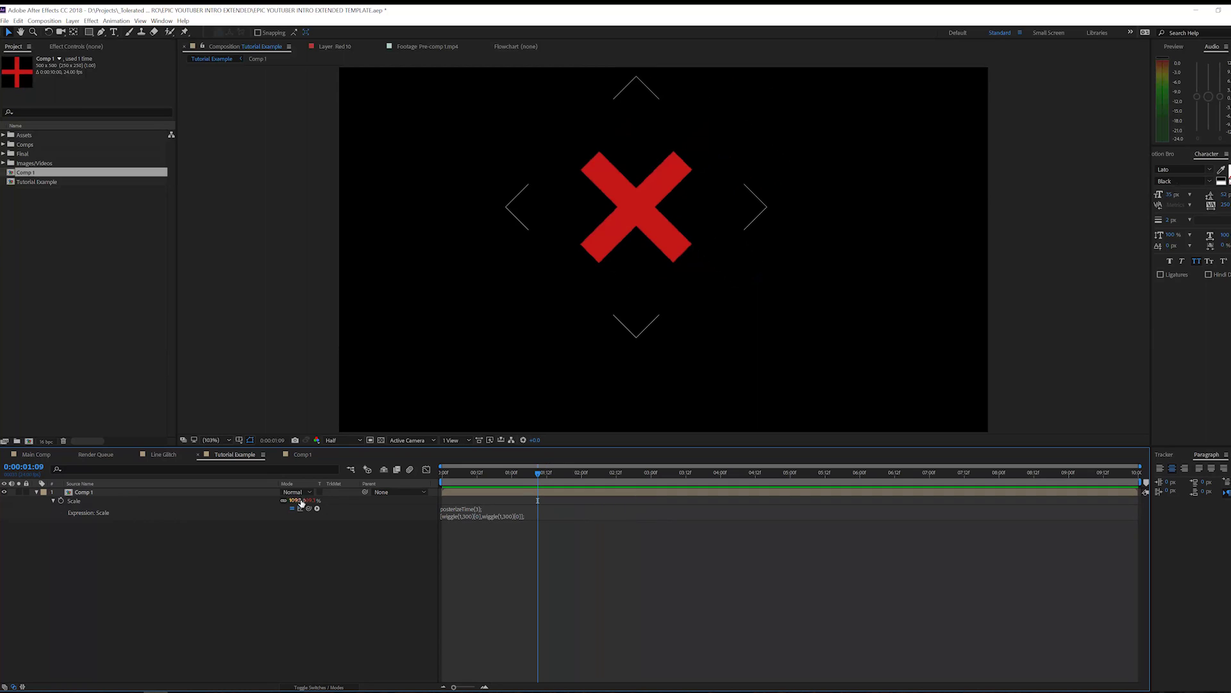
drag(309, 504, 274, 590)
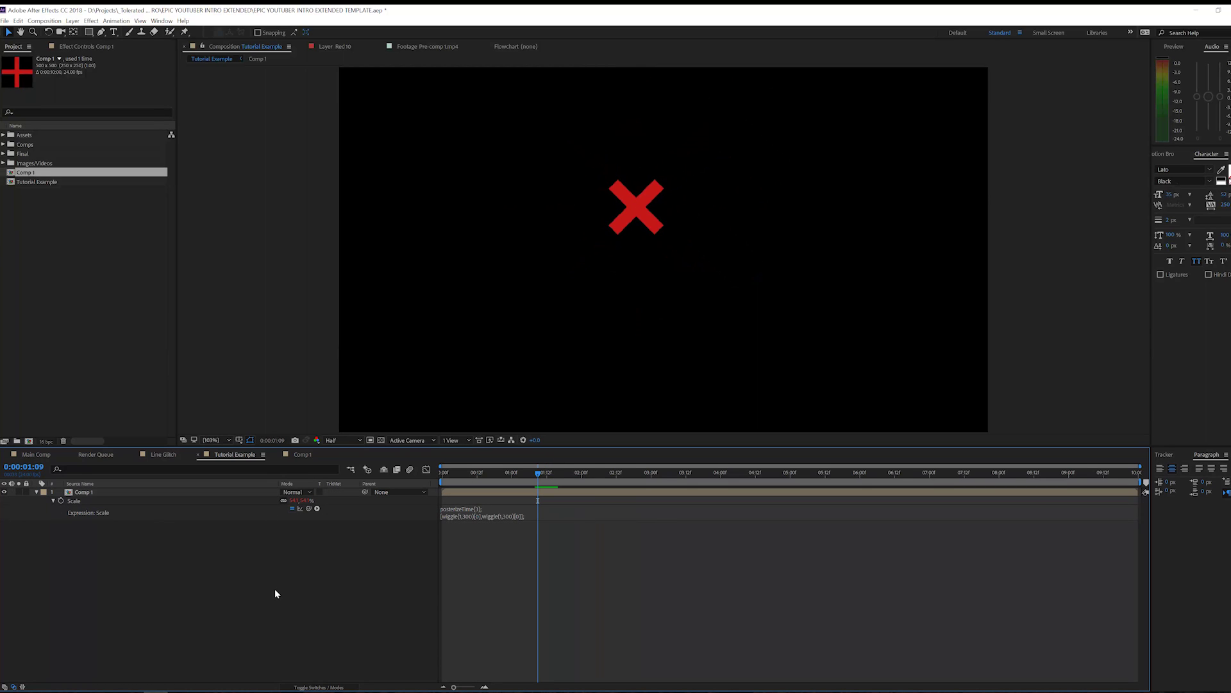
key(space)
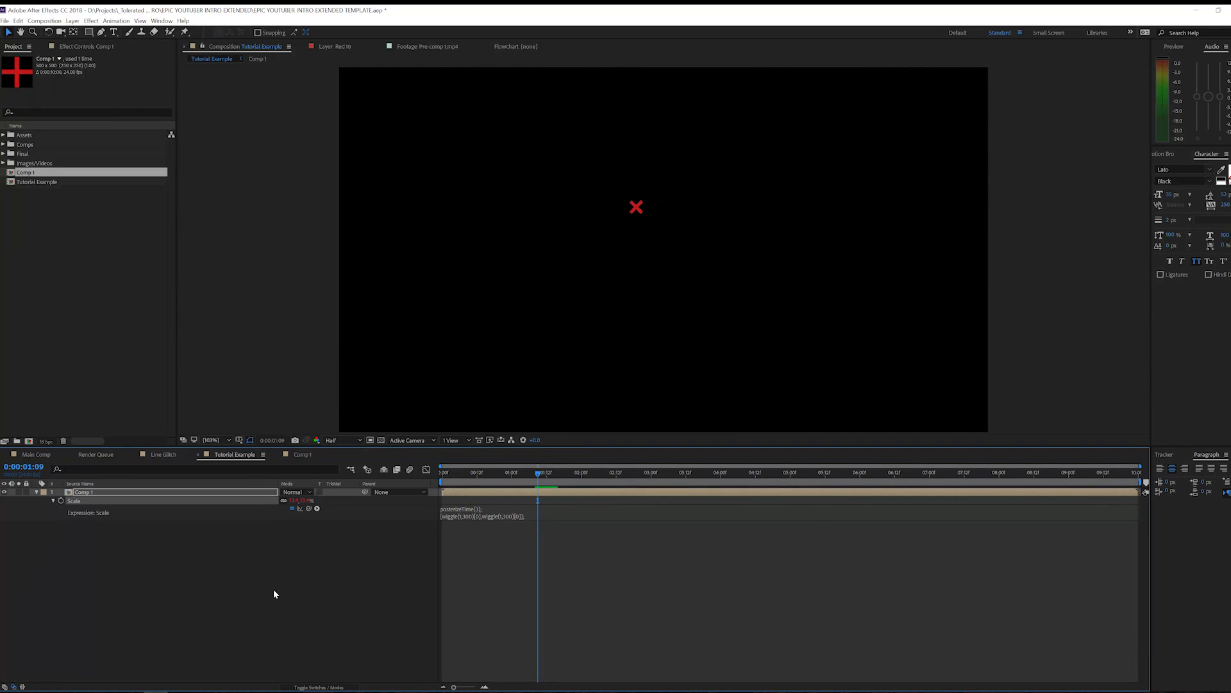